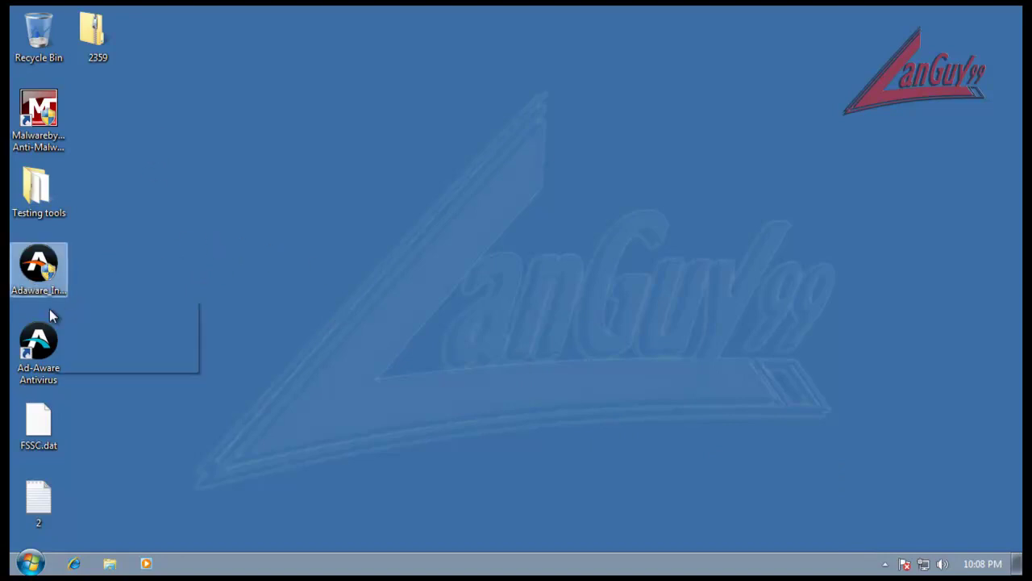
Open the Ad-Aware Antivirus main window and shift it slightly away from the desktop icons
{"action": "left_click", "coordinate": [49, 353]}
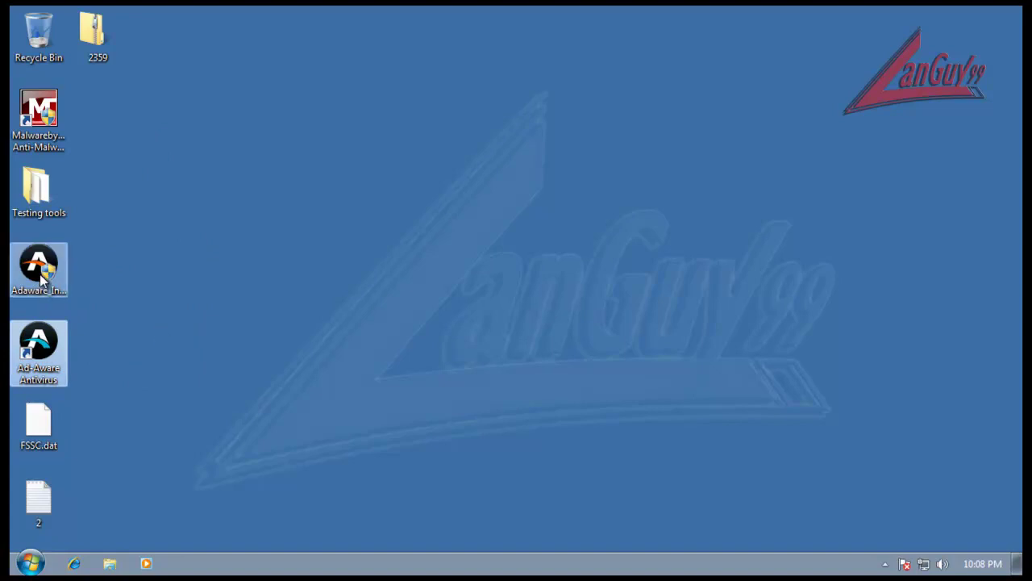
{"action": "left_click", "coordinate": [401, 310]}
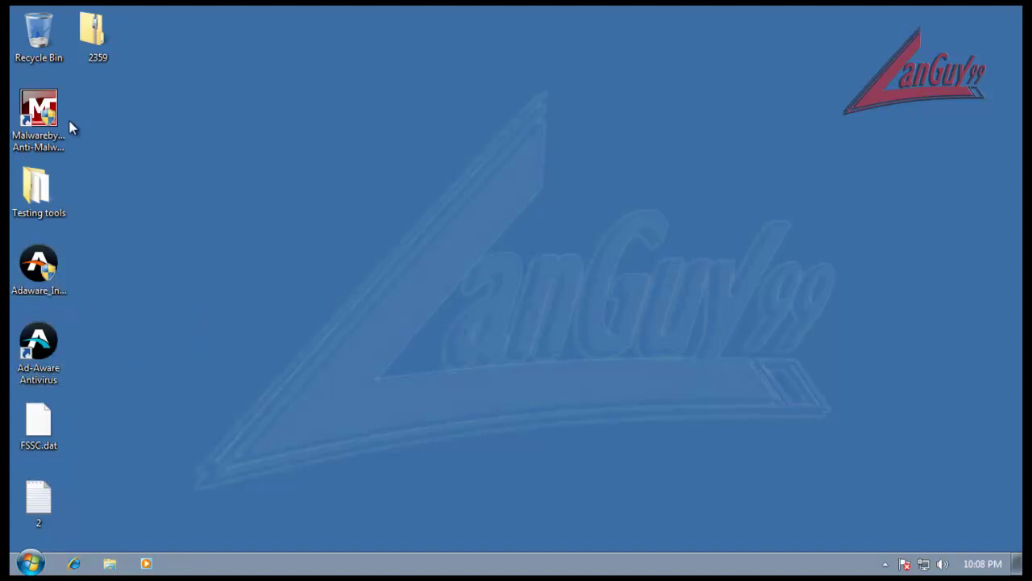
{"action": "left_click", "coordinate": [885, 563]}
{"action": "double_click", "coordinate": [909, 499]}
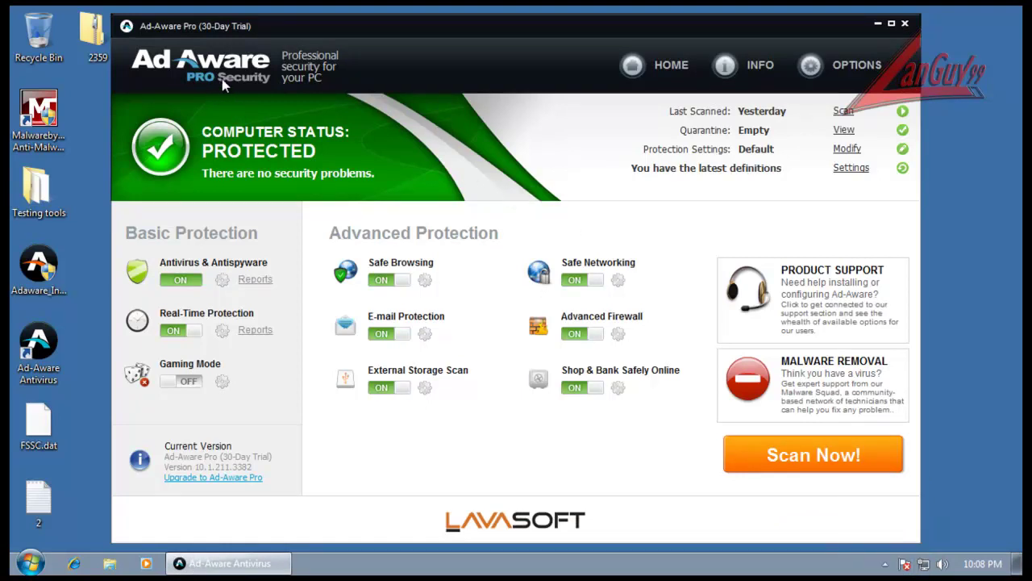
{"action": "left_click_drag", "start_coordinate": [319, 31], "coordinate": [338, 28]}
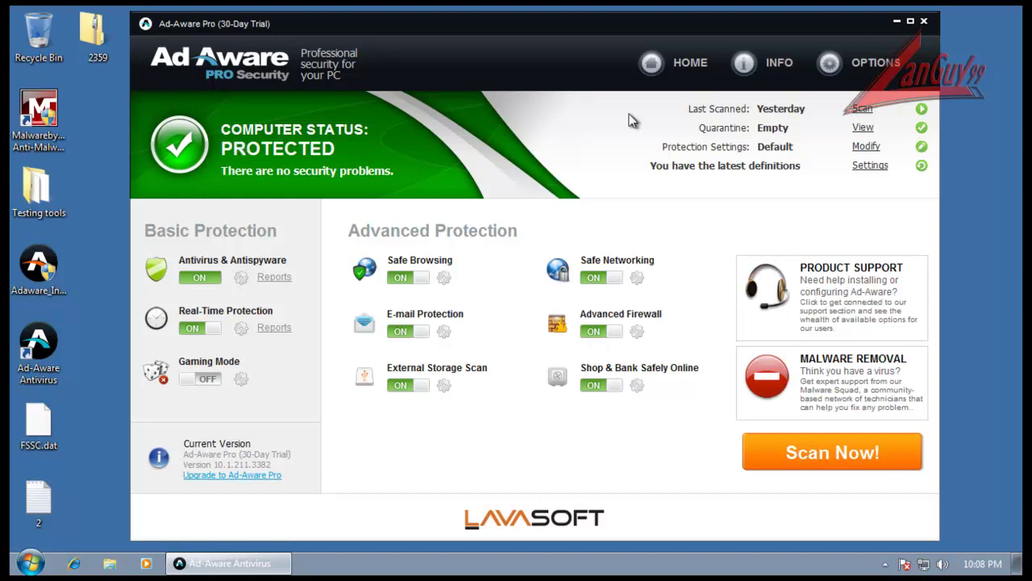
Review Ad-Aware's general options and check for threat definition updates
{"action": "left_click", "coordinate": [876, 62]}
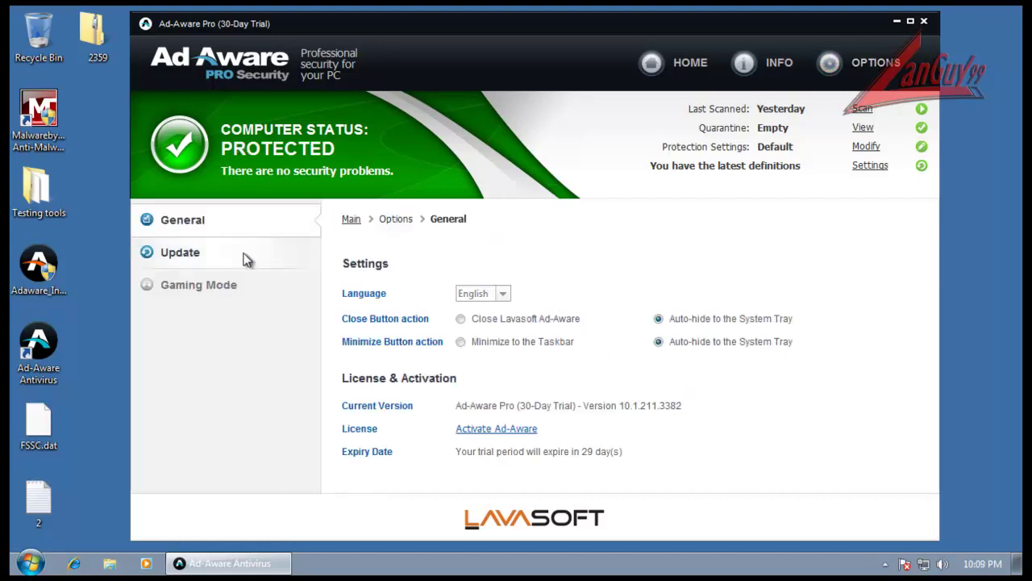
{"action": "left_click", "coordinate": [709, 75]}
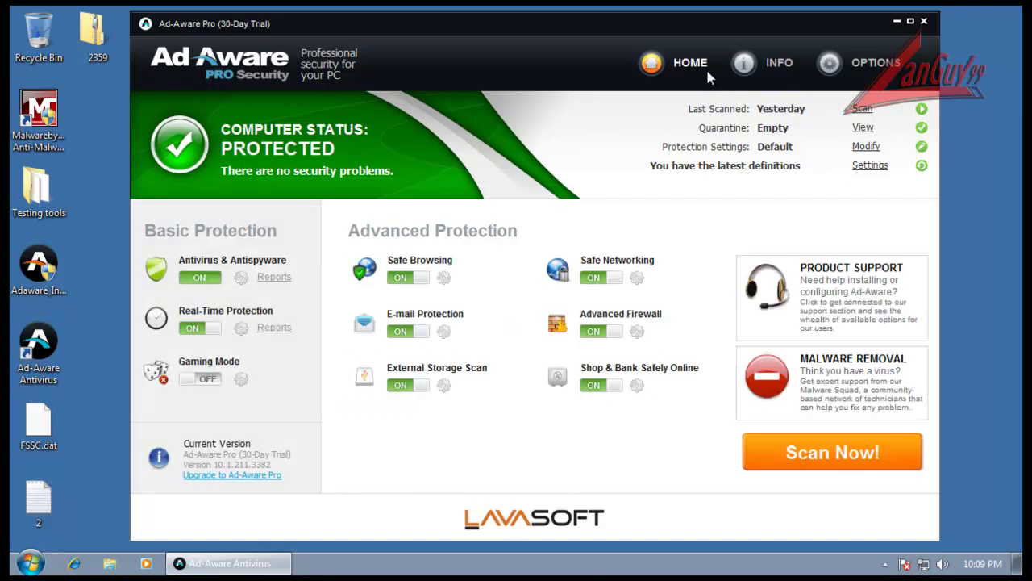
{"action": "left_click", "coordinate": [884, 167]}
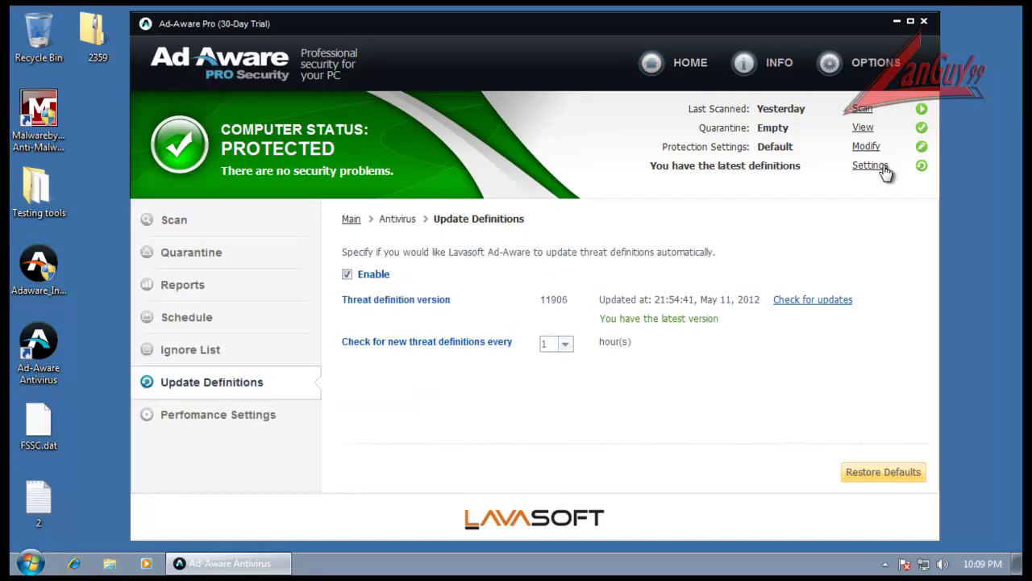
{"action": "left_click", "coordinate": [812, 301]}
{"action": "left_click", "coordinate": [534, 326]}
Review the antivirus quarantine, reports and schedule pages and compare the Quick Scan and Full Scan settings
{"action": "left_click", "coordinate": [194, 256]}
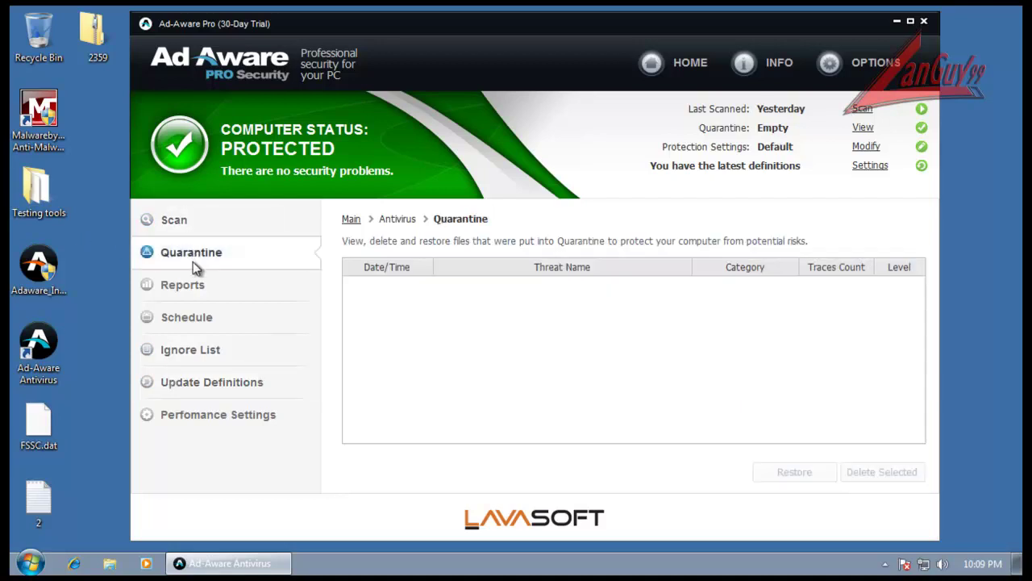
{"action": "left_click", "coordinate": [196, 286]}
{"action": "left_click", "coordinate": [194, 319]}
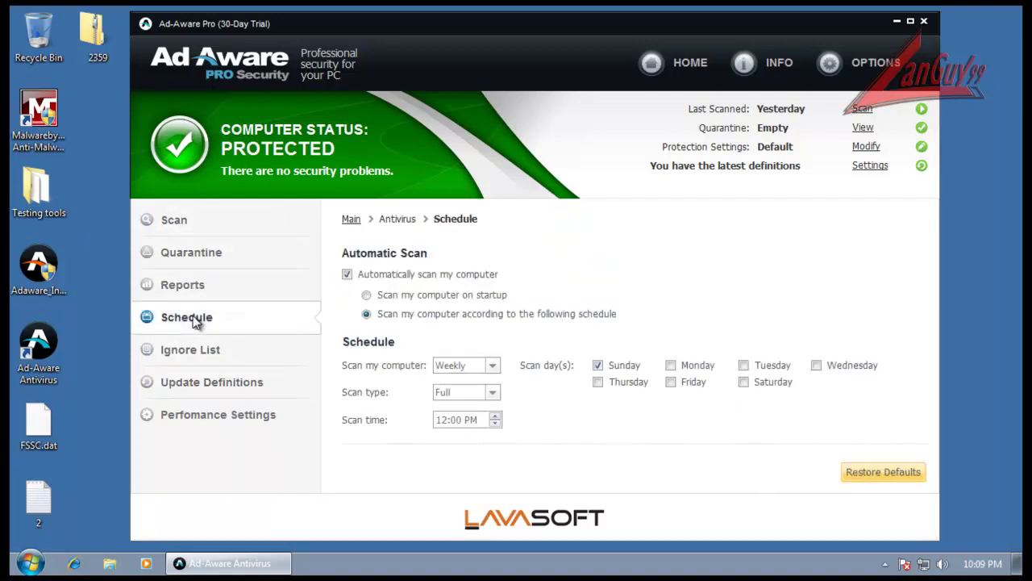
{"action": "left_click", "coordinate": [185, 223]}
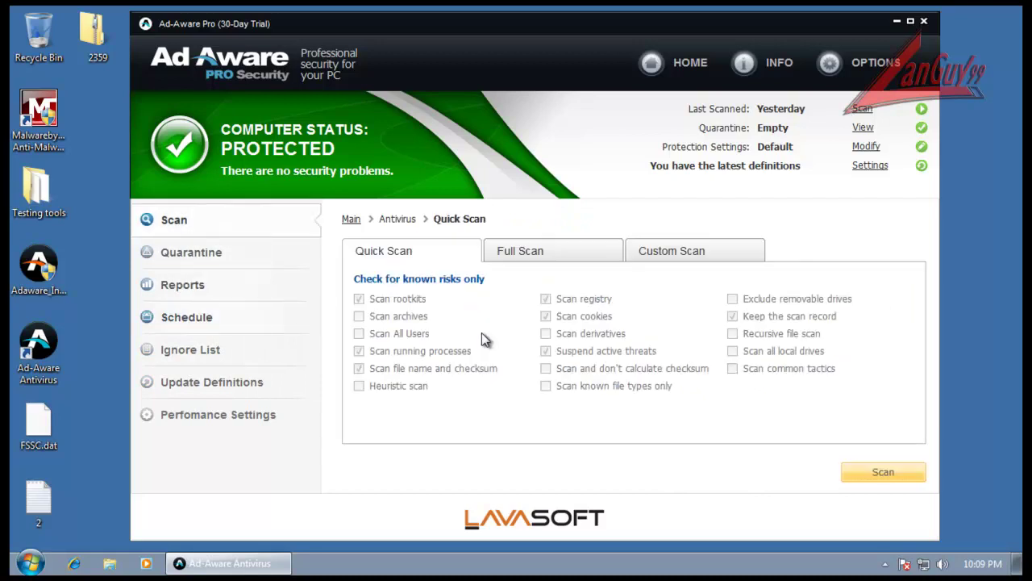
{"action": "left_click", "coordinate": [520, 251]}
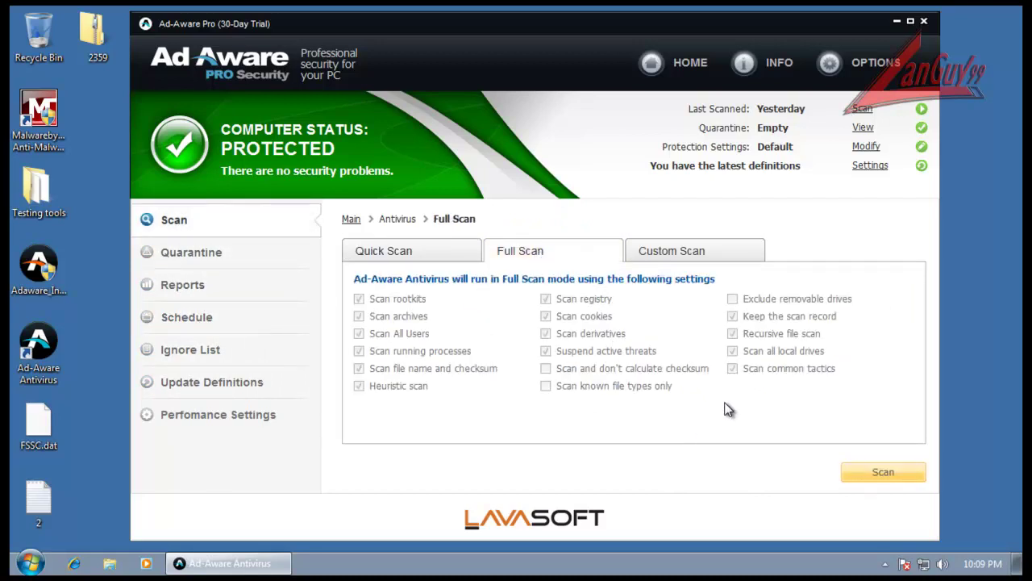
{"action": "left_click", "coordinate": [418, 257]}
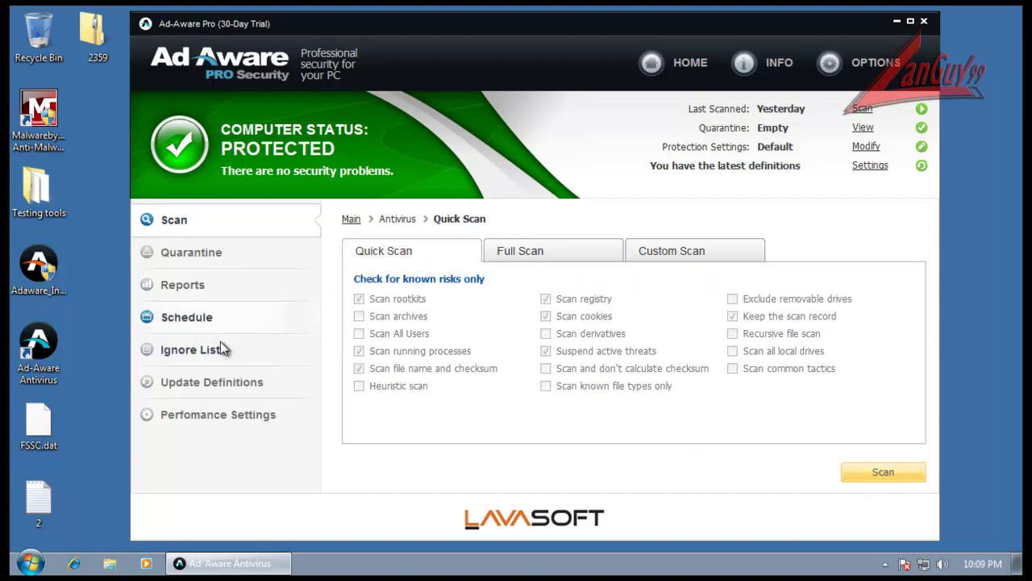
Return to the home overview and review every protection settings page, from Real-Time Protection through Safe Browsing
{"action": "left_click", "coordinate": [696, 70]}
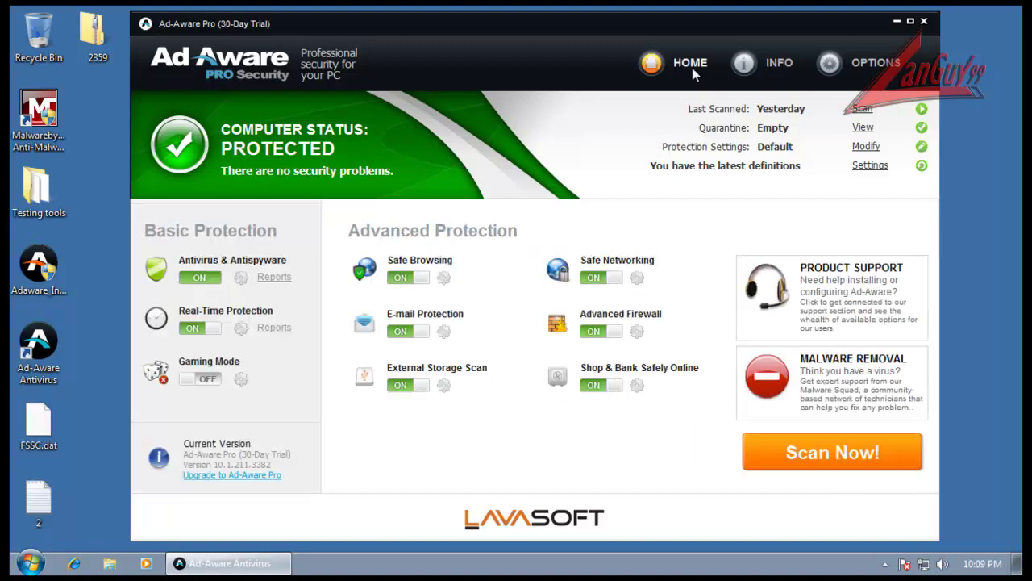
{"action": "left_click", "coordinate": [443, 276]}
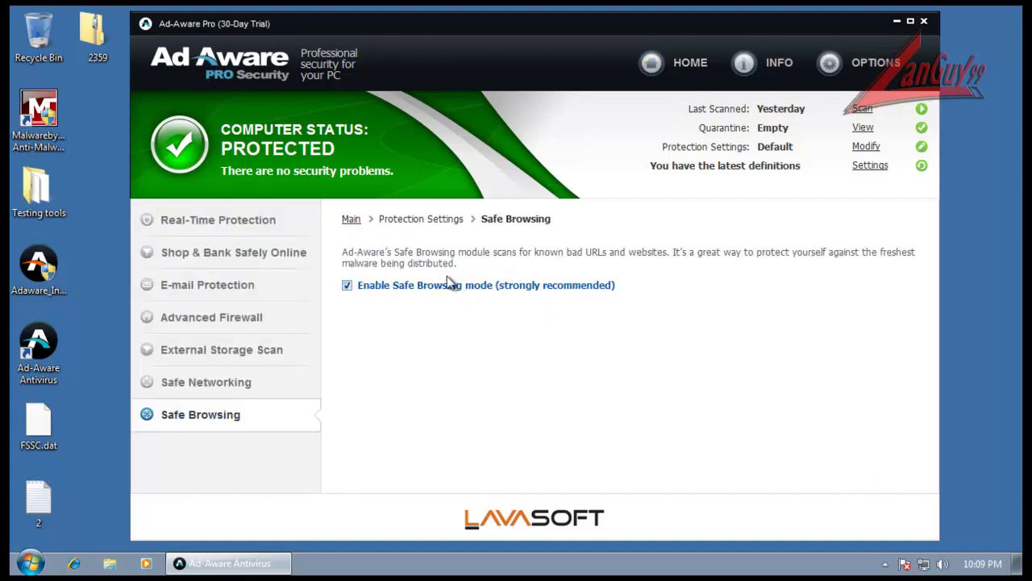
{"action": "left_click", "coordinate": [232, 218]}
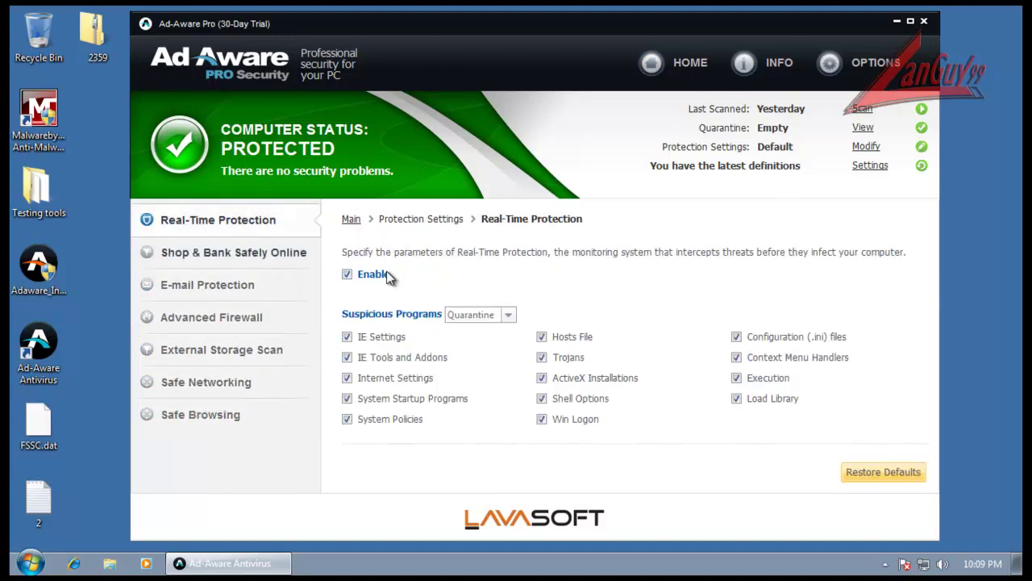
{"action": "left_click", "coordinate": [277, 267]}
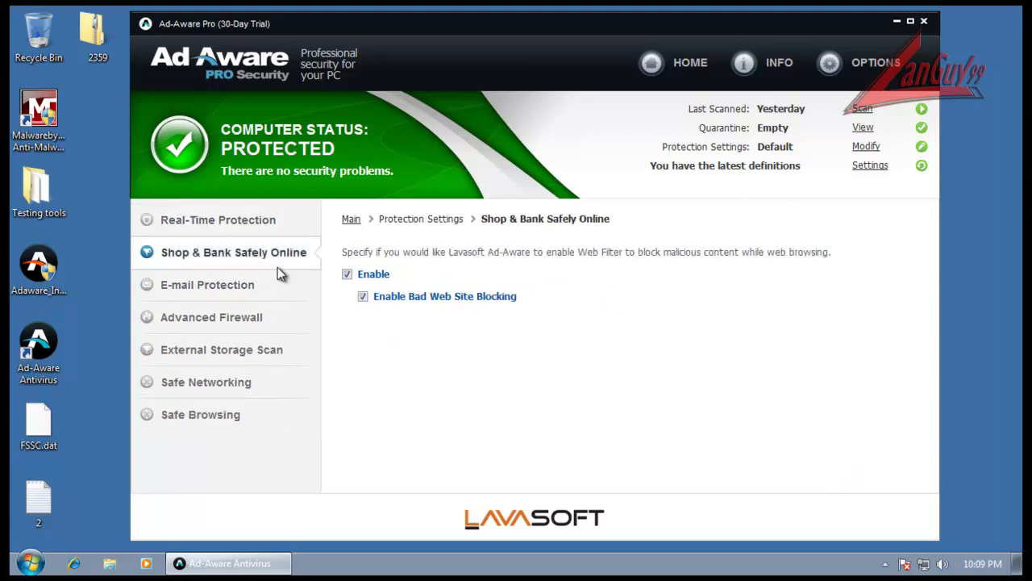
{"action": "left_click", "coordinate": [223, 287]}
{"action": "left_click", "coordinate": [235, 315]}
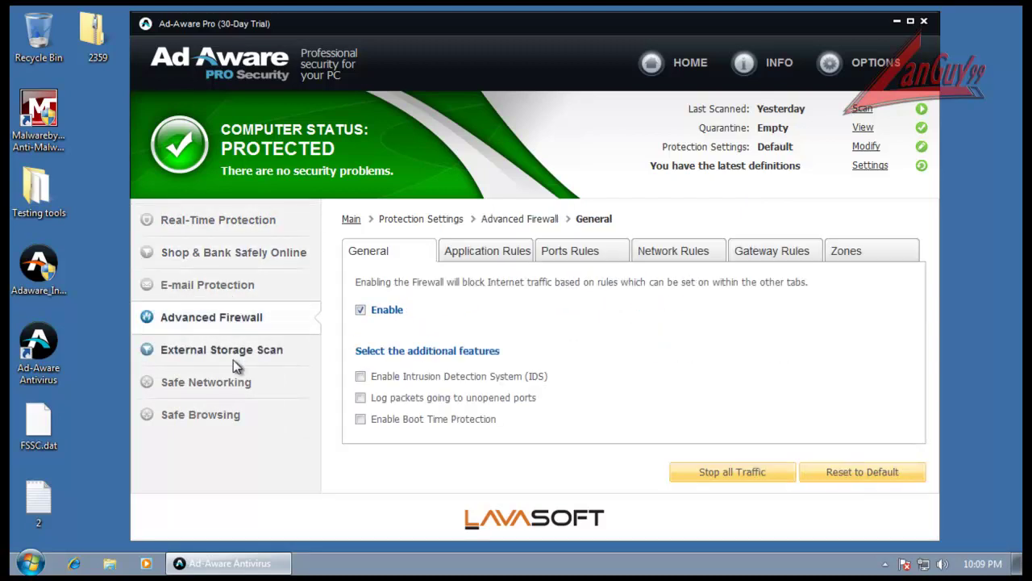
{"action": "left_click", "coordinate": [234, 355]}
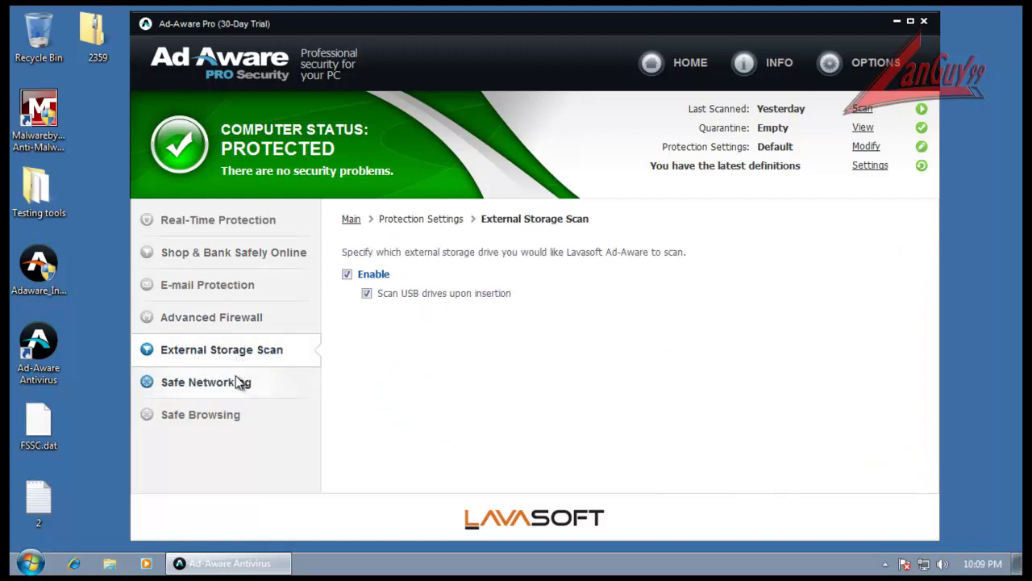
{"action": "left_click", "coordinate": [235, 389]}
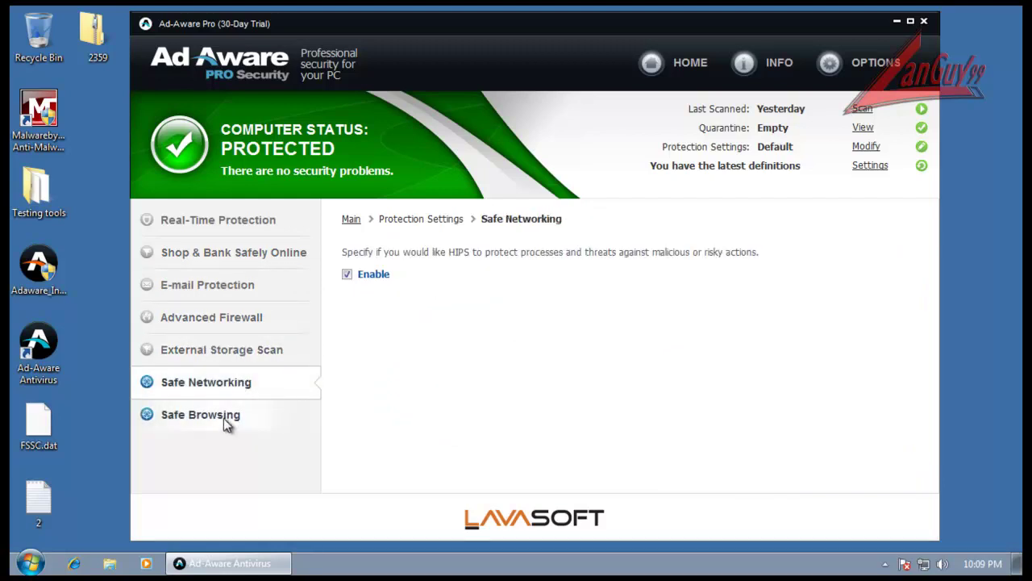
{"action": "left_click", "coordinate": [224, 418]}
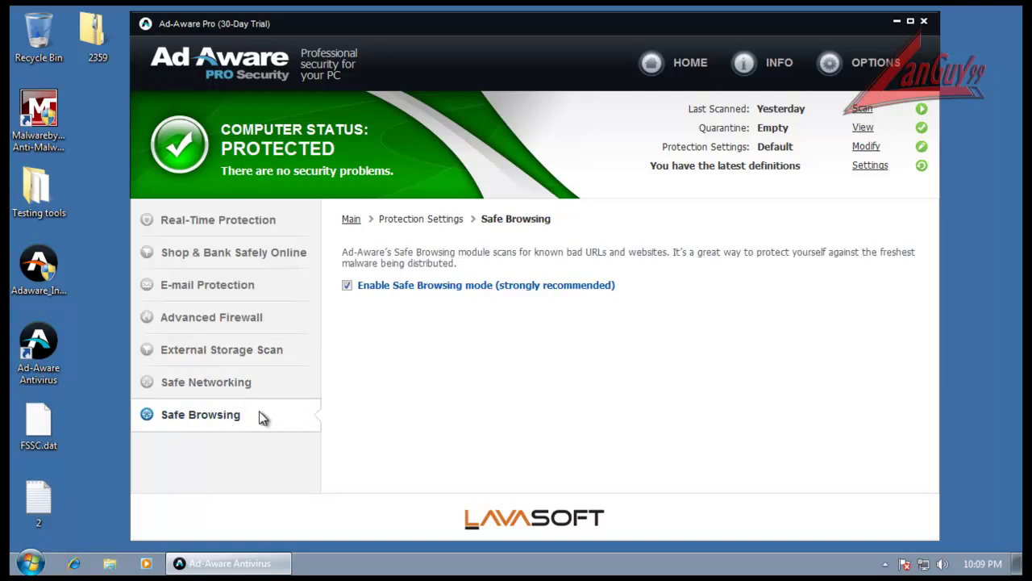
Re-examine the Safe Networking, Safe Browsing and Real-Time Protection settings and close the Ad-Aware window
{"action": "left_click", "coordinate": [233, 390]}
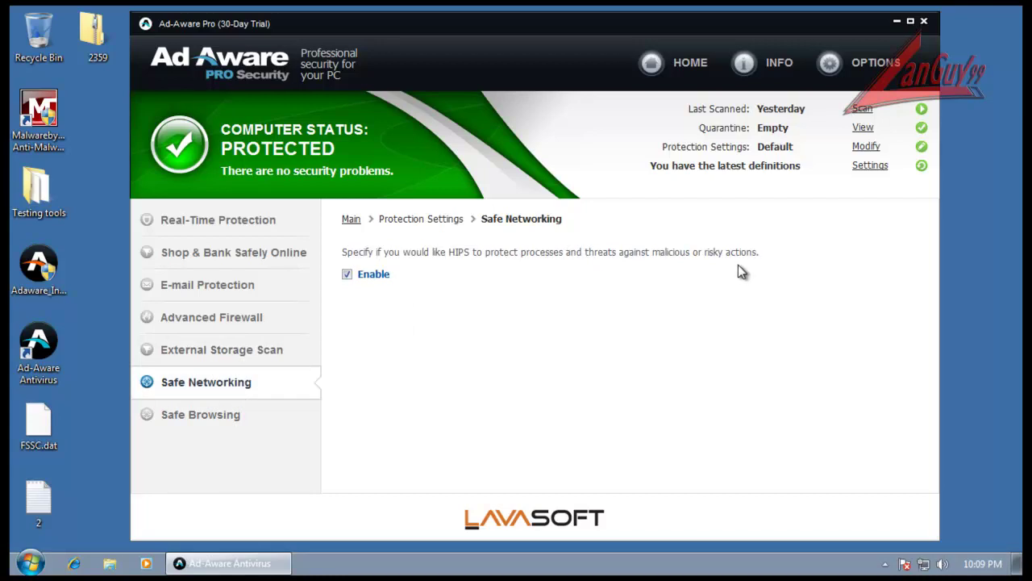
{"action": "left_click", "coordinate": [185, 415]}
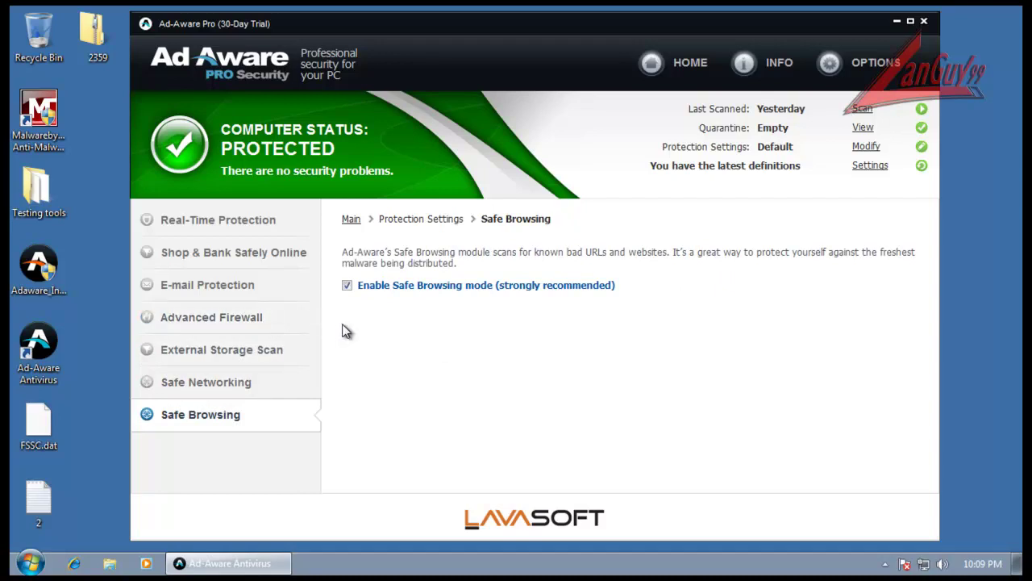
{"action": "left_click", "coordinate": [242, 220]}
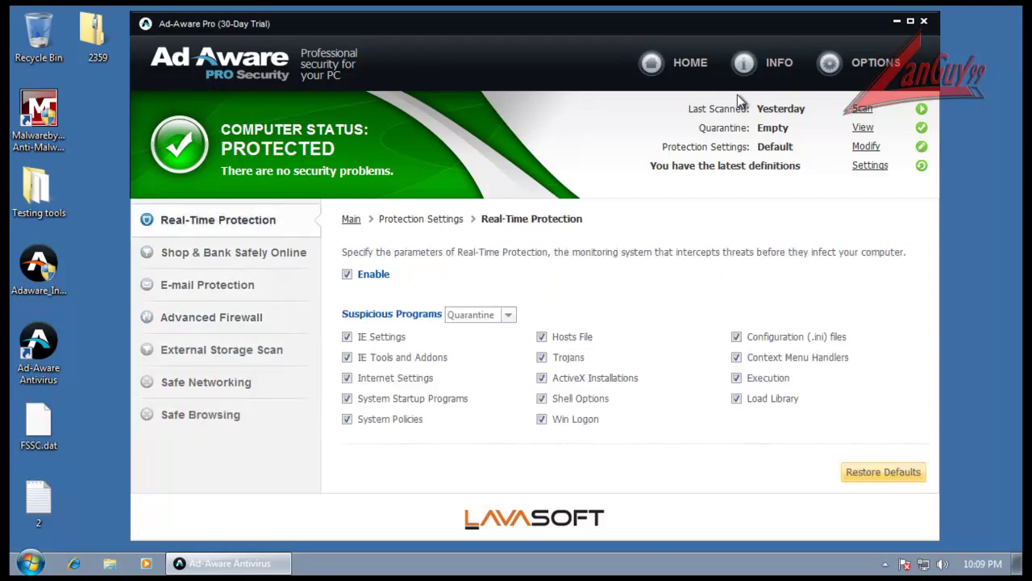
{"action": "left_click", "coordinate": [925, 24]}
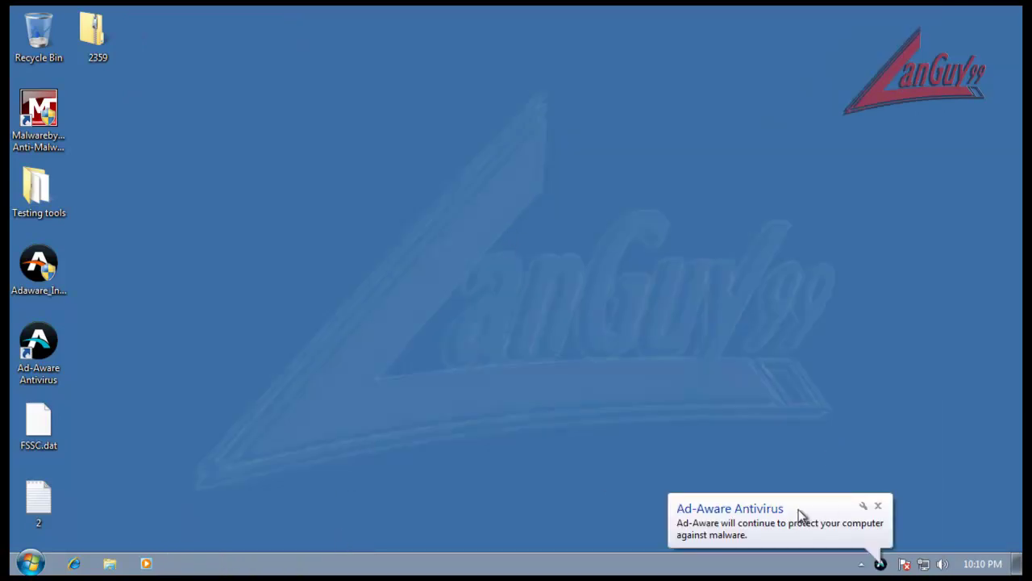
Open Windows Task Manager, show processes from all users, and sort them by description
{"action": "right_click", "coordinate": [474, 571]}
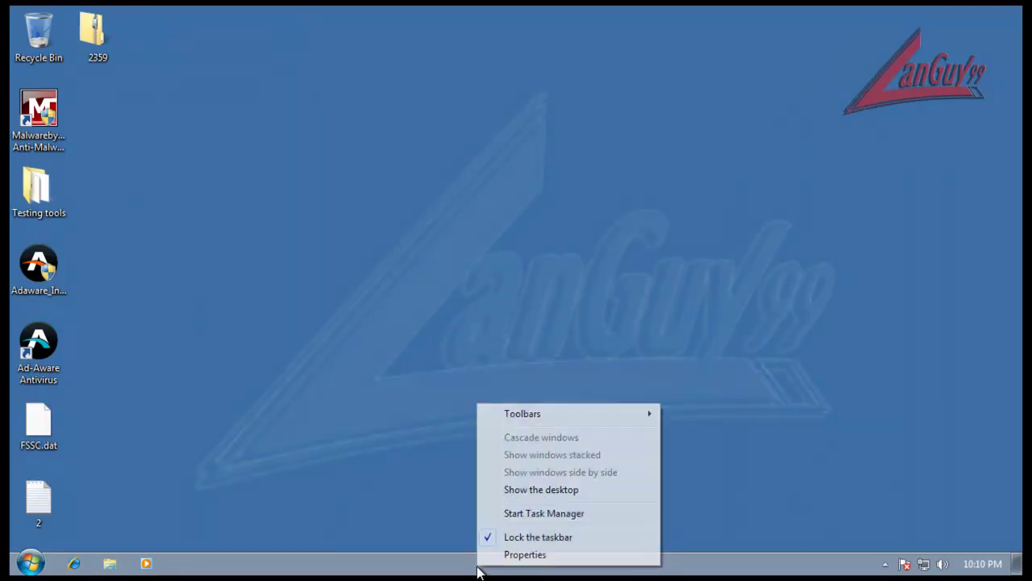
{"action": "left_click", "coordinate": [556, 516]}
{"action": "left_click", "coordinate": [157, 329]}
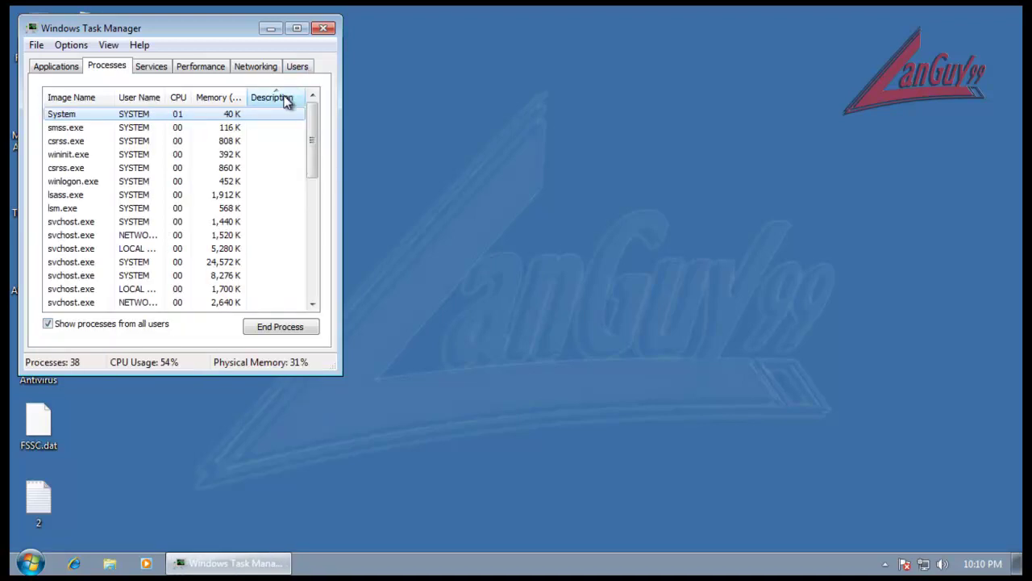
{"action": "left_click", "coordinate": [288, 98]}
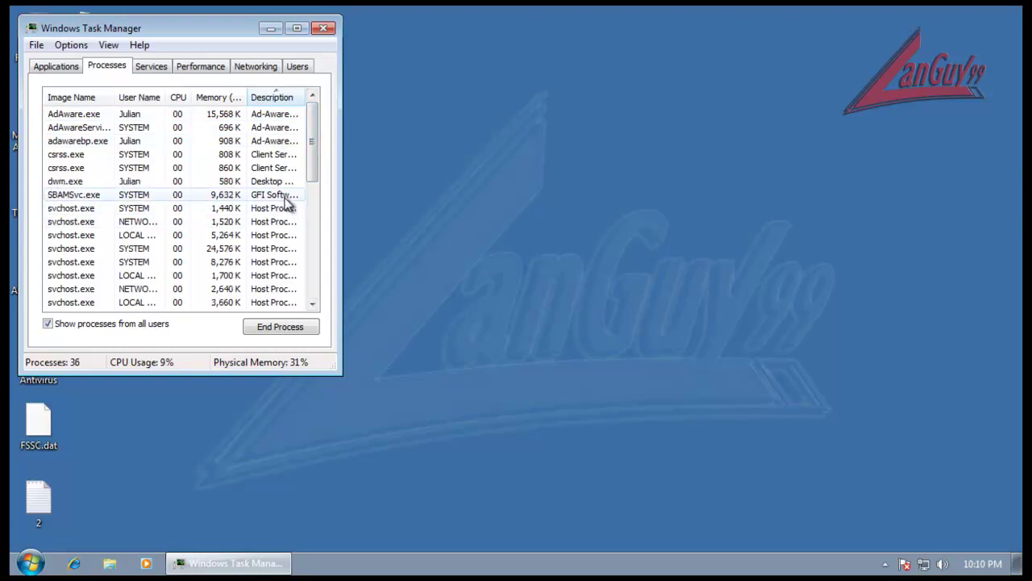
Widen the Task Manager window and its Description column to examine the running Ad-Aware processes, and close it
{"action": "left_click_drag", "start_coordinate": [341, 184], "coordinate": [462, 187]}
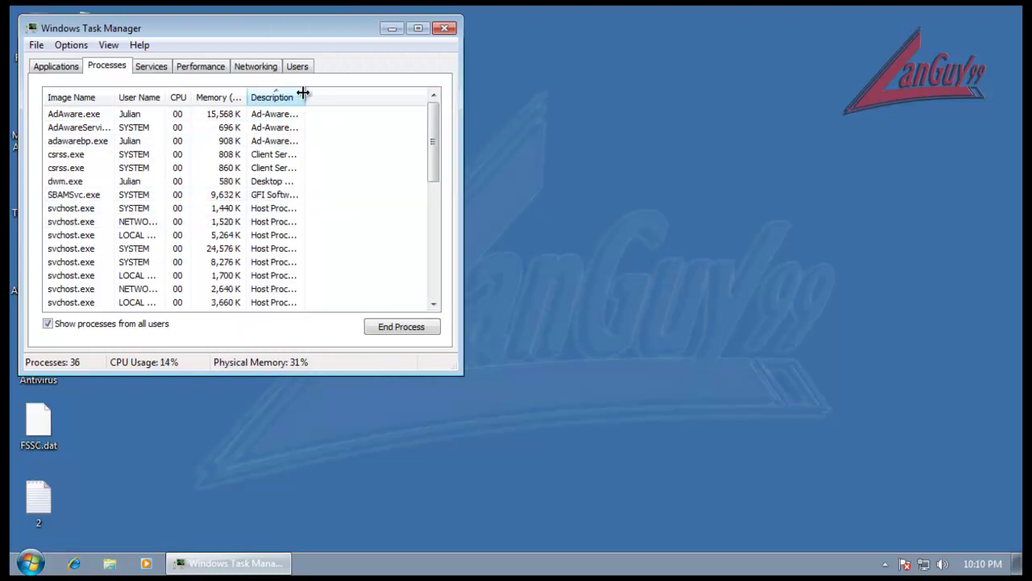
{"action": "left_click_drag", "start_coordinate": [308, 101], "coordinate": [367, 97]}
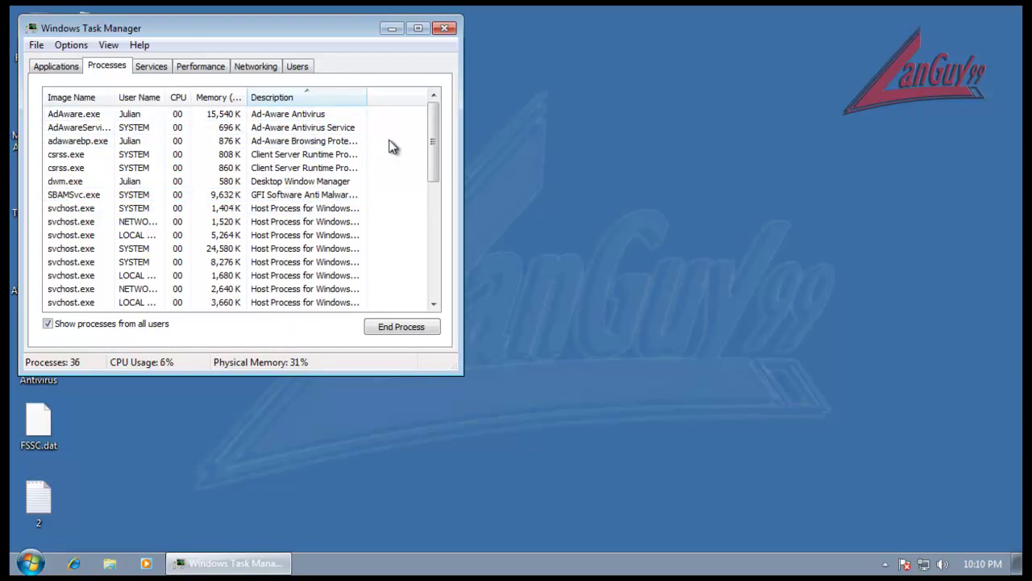
{"action": "left_click_drag", "start_coordinate": [432, 136], "coordinate": [432, 101]}
{"action": "left_click", "coordinate": [444, 29]}
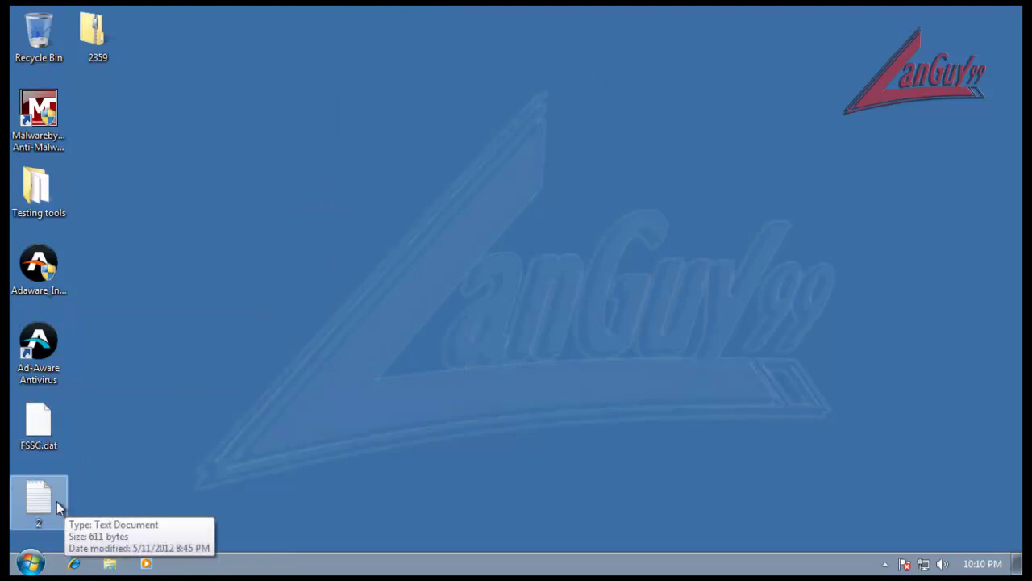
Open Internet Explorer and move its window clear of the desktop icons
{"action": "left_click", "coordinate": [73, 563]}
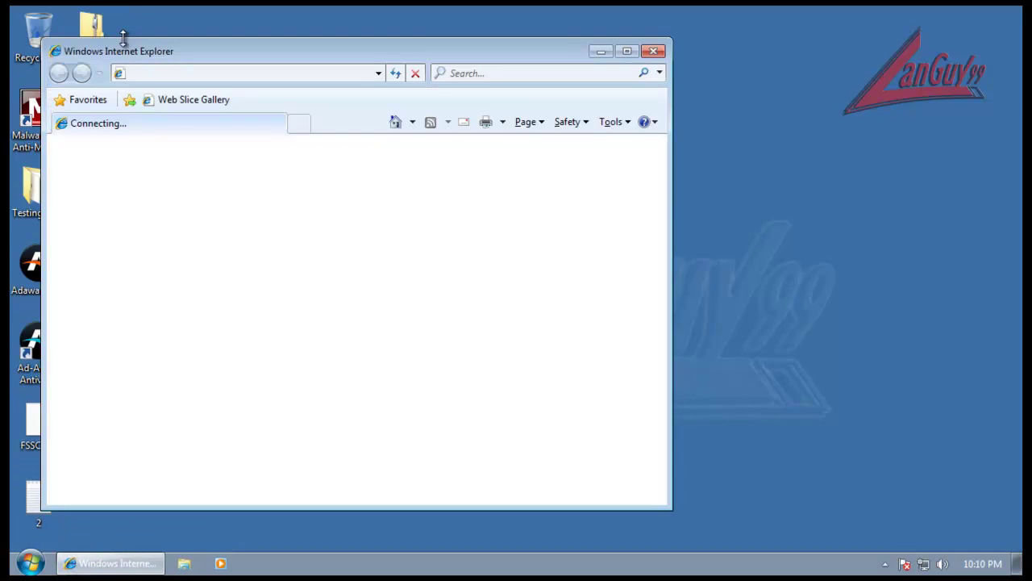
{"action": "left_click_drag", "start_coordinate": [288, 53], "coordinate": [560, 51]}
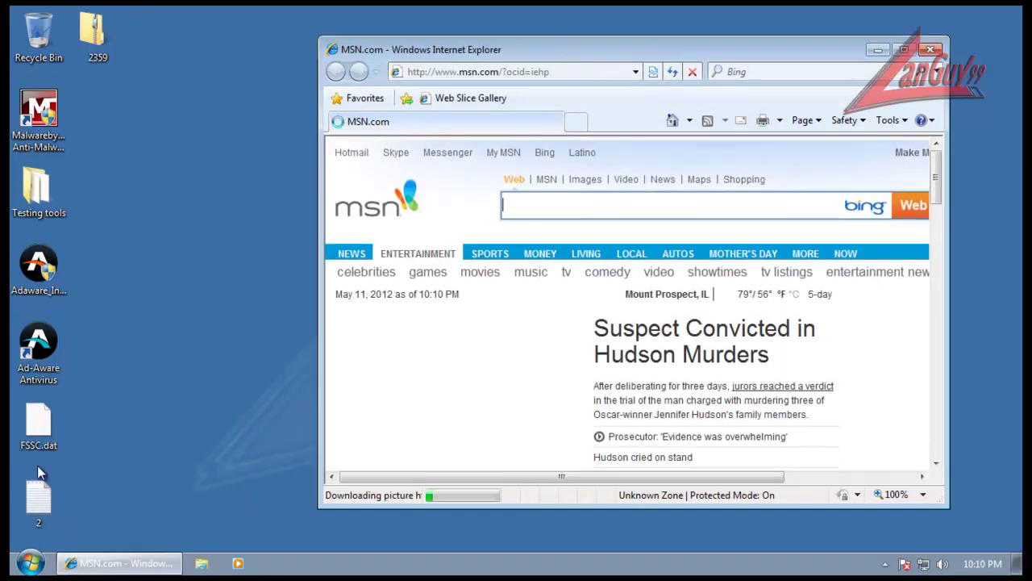
Open the text file 2 from the desktop, select its first URL, and postpone the Internet Explorer setup
{"action": "double_click", "coordinate": [30, 494]}
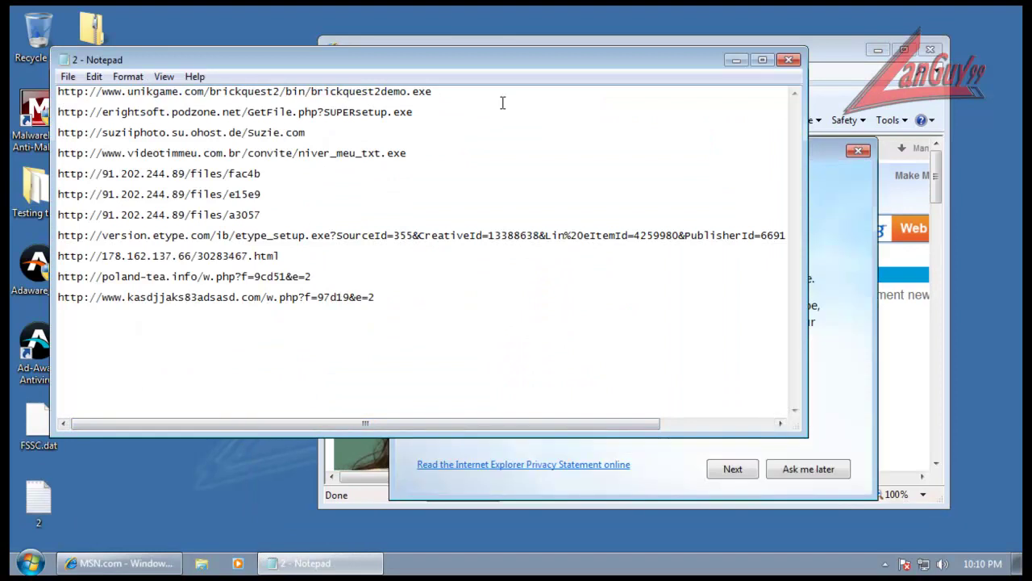
{"action": "key", "text": "shift+End"}
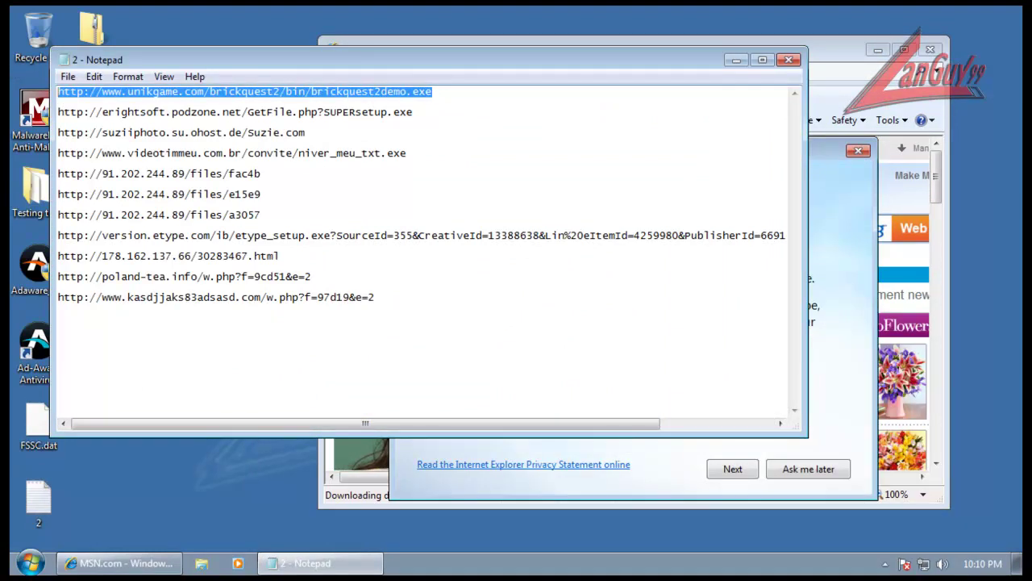
{"action": "left_click", "coordinate": [591, 40]}
{"action": "left_click", "coordinate": [803, 469]}
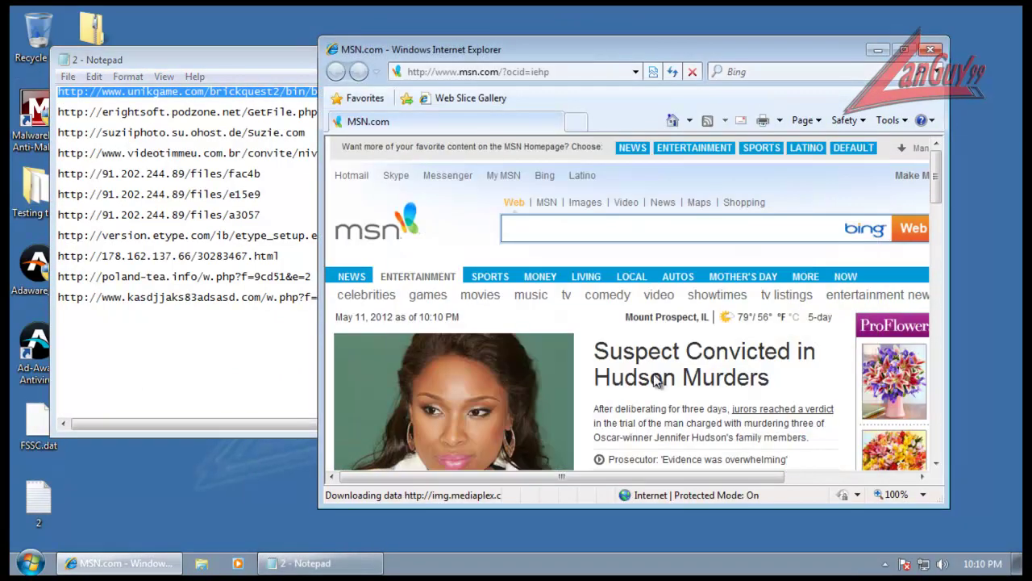
Try to open the address virussign.com-free in Internet Explorer
{"action": "left_click", "coordinate": [575, 121]}
{"action": "left_click", "coordinate": [619, 123]}
{"action": "left_click", "coordinate": [578, 71]}
{"action": "type", "text": "virussign.com-free"}
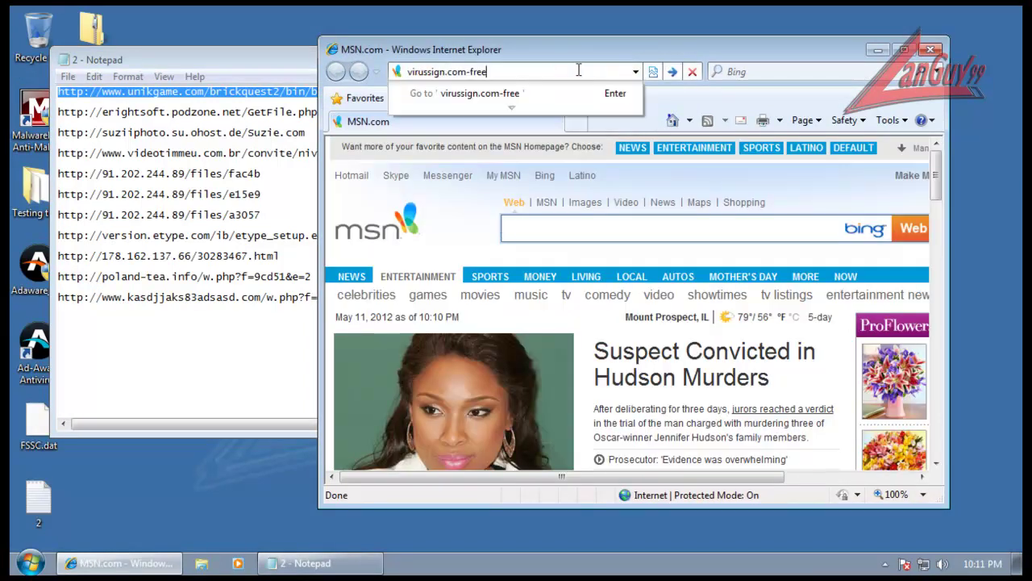
{"action": "key", "text": "Return"}
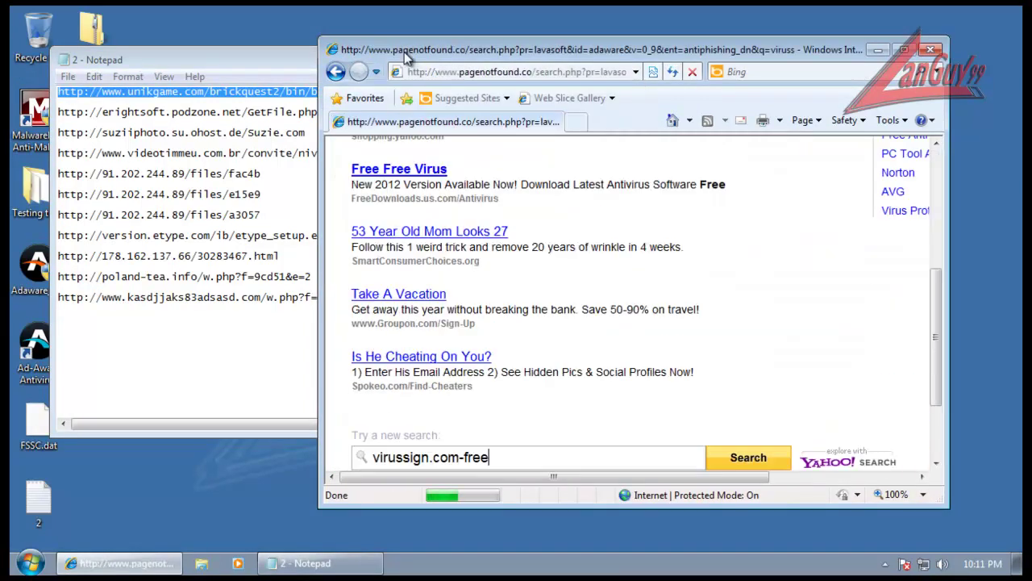
Copy the unikgame.com brickquest2demo.exe URL from the list, load it in Internet Explorer, and look over the resulting page
{"action": "right_click", "coordinate": [280, 95]}
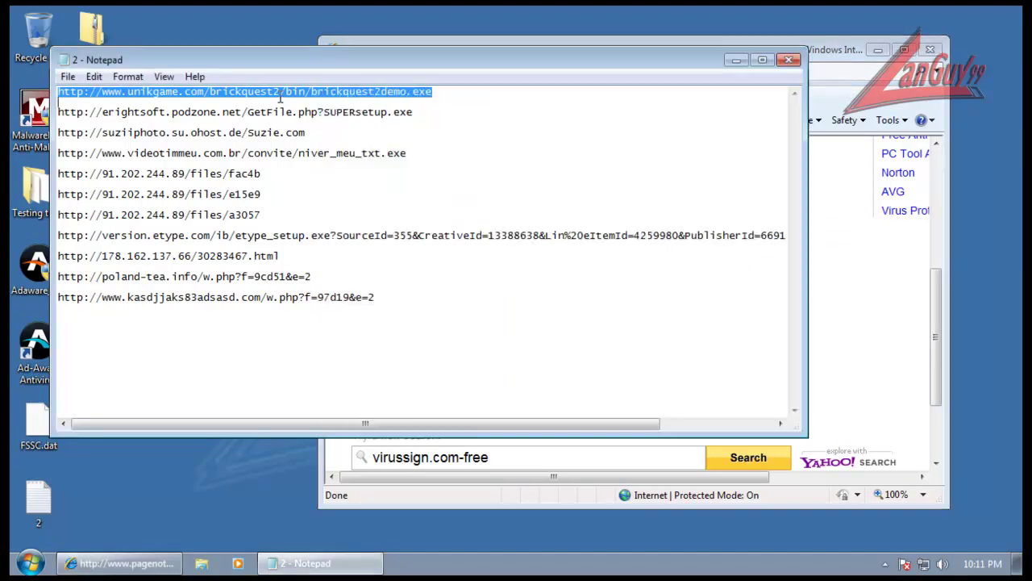
{"action": "left_click", "coordinate": [317, 147]}
{"action": "left_click", "coordinate": [433, 45]}
{"action": "left_click", "coordinate": [462, 72]}
{"action": "key", "text": "ctrl+v"}
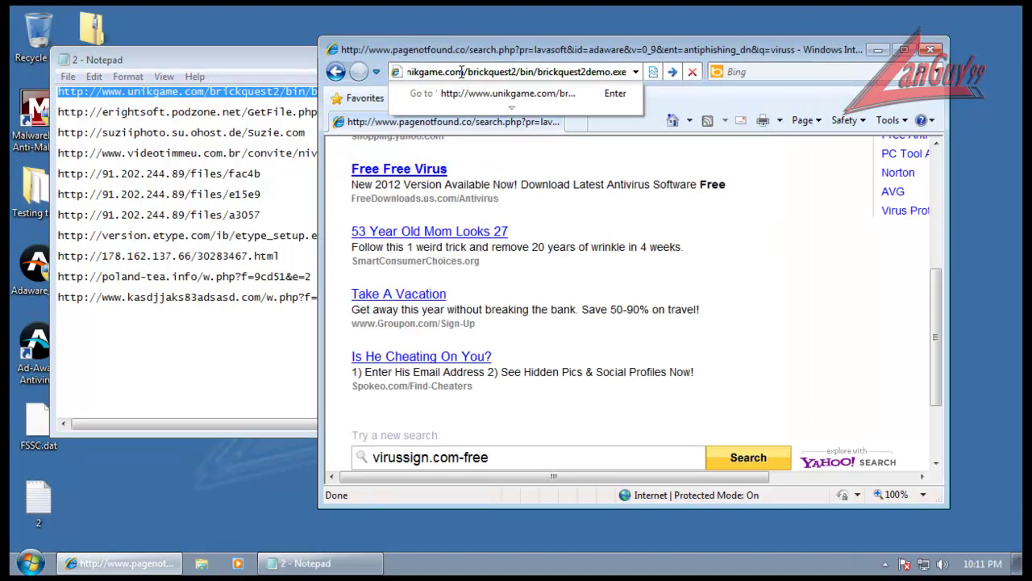
{"action": "key", "text": "Return"}
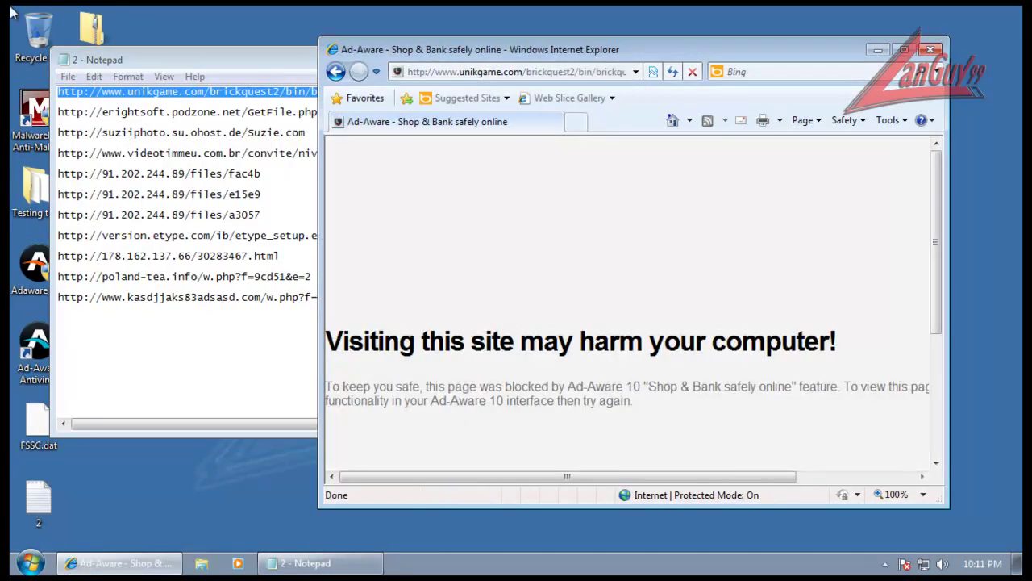
{"action": "scroll", "coordinate": [742, 403], "scroll_direction": "down", "scroll_amount": 3}
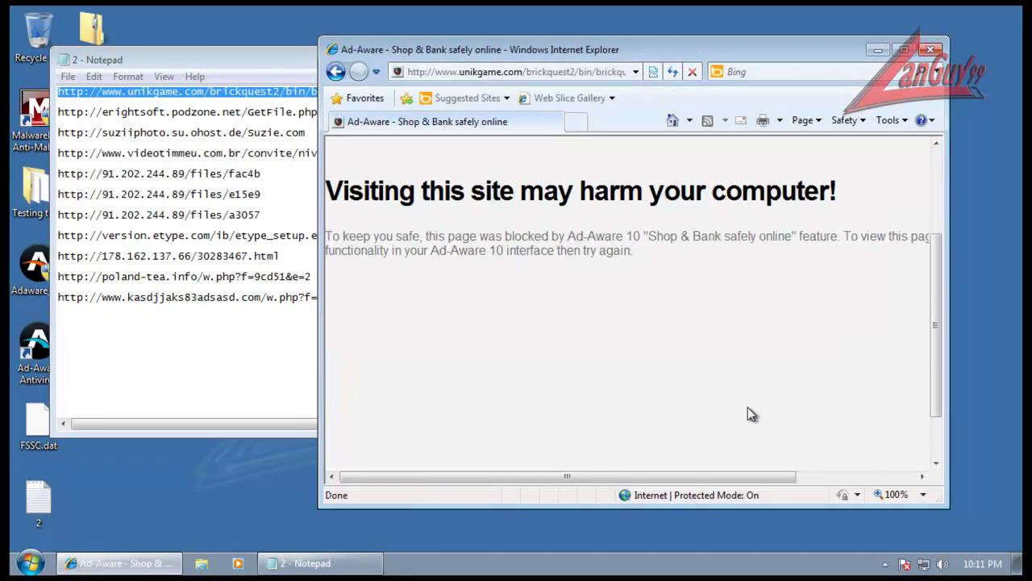
{"action": "scroll", "coordinate": [748, 414], "scroll_direction": "up", "scroll_amount": 3}
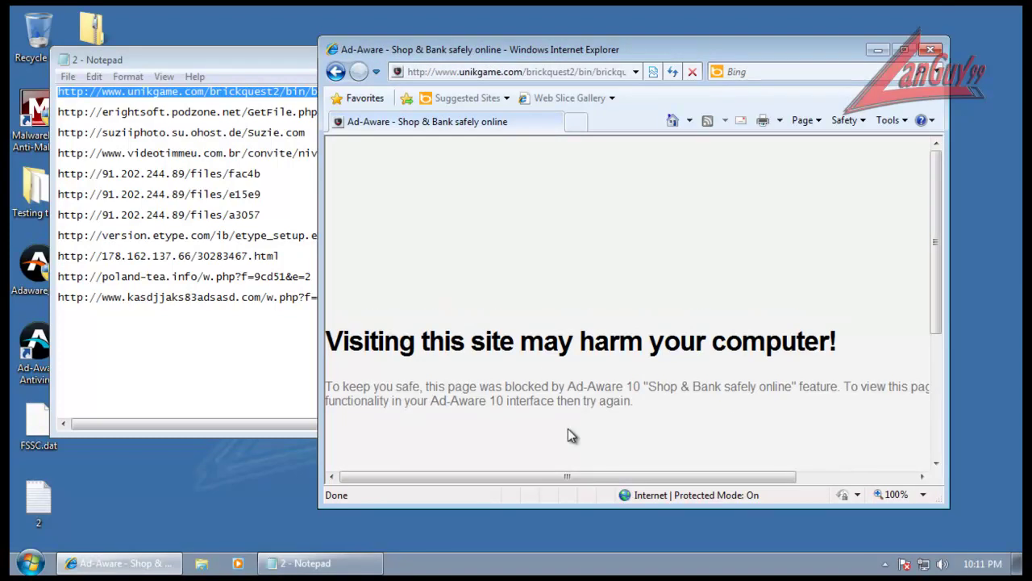
Copy the erightsoft.podzone.net SUPERsetup.exe URL from the list and load it in Internet Explorer
{"action": "left_click", "coordinate": [215, 117]}
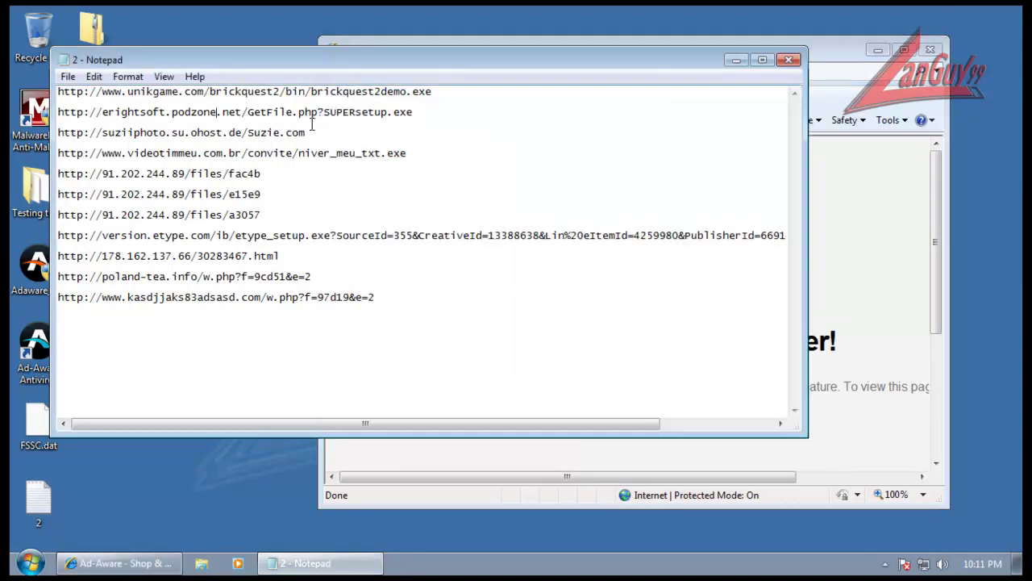
{"action": "left_click", "coordinate": [421, 117]}
{"action": "key", "text": "shift+Home"}
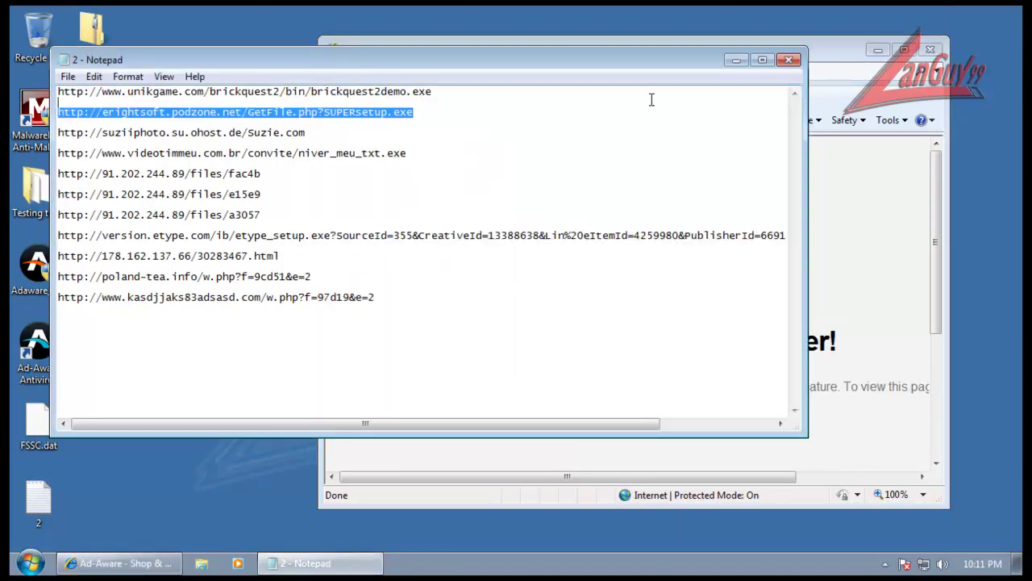
{"action": "left_click", "coordinate": [683, 42]}
{"action": "left_click", "coordinate": [573, 76]}
{"action": "key", "text": "ctrl+v"}
{"action": "key", "text": "Return"}
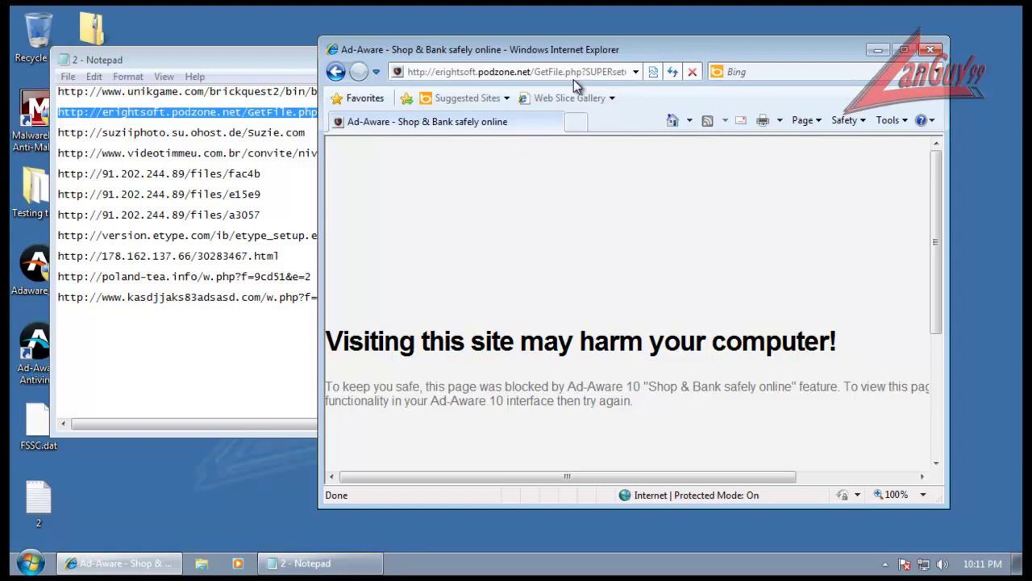
Return to the MSN home page and load the erightsoft.podzone.net URL a second time
{"action": "left_click", "coordinate": [672, 121]}
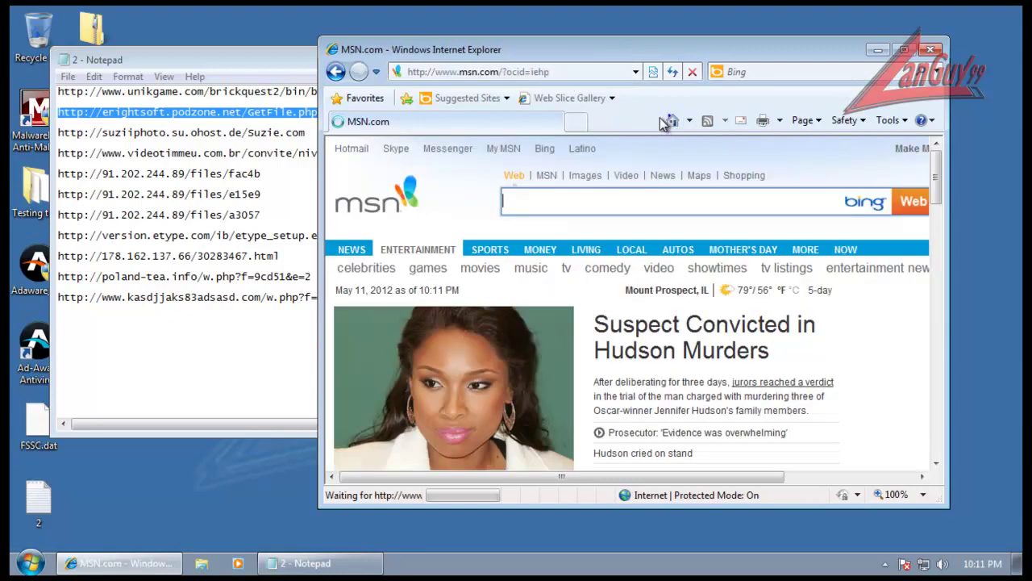
{"action": "left_click", "coordinate": [500, 70]}
{"action": "left_click", "coordinate": [502, 71]}
{"action": "key", "text": "ctrl+v"}
{"action": "key", "text": "Return"}
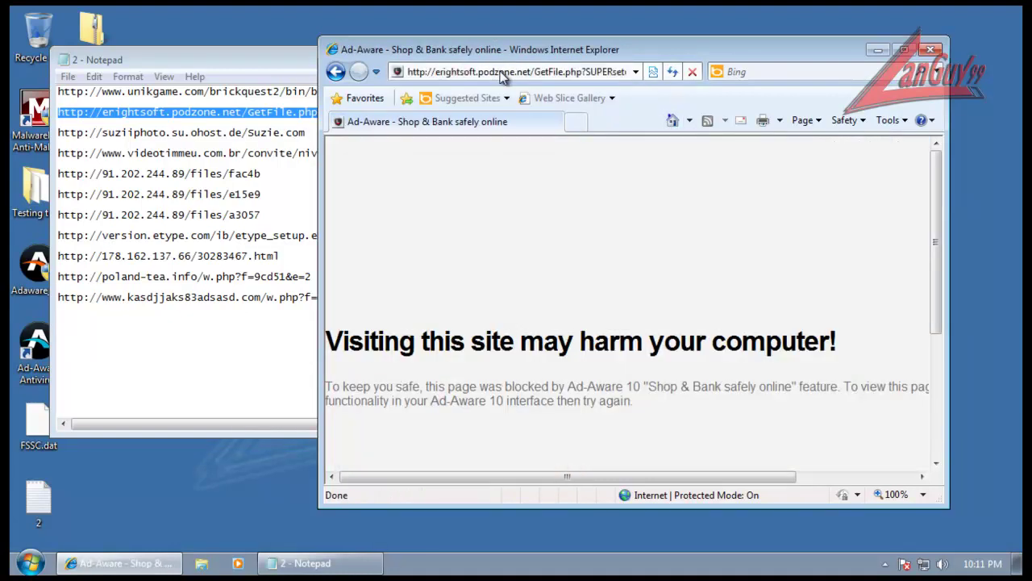
From the MSN home page, load the copied suziiphoto.su.ohost.de/Suzie.com URL and choose to run the offered download
{"action": "left_click", "coordinate": [672, 122]}
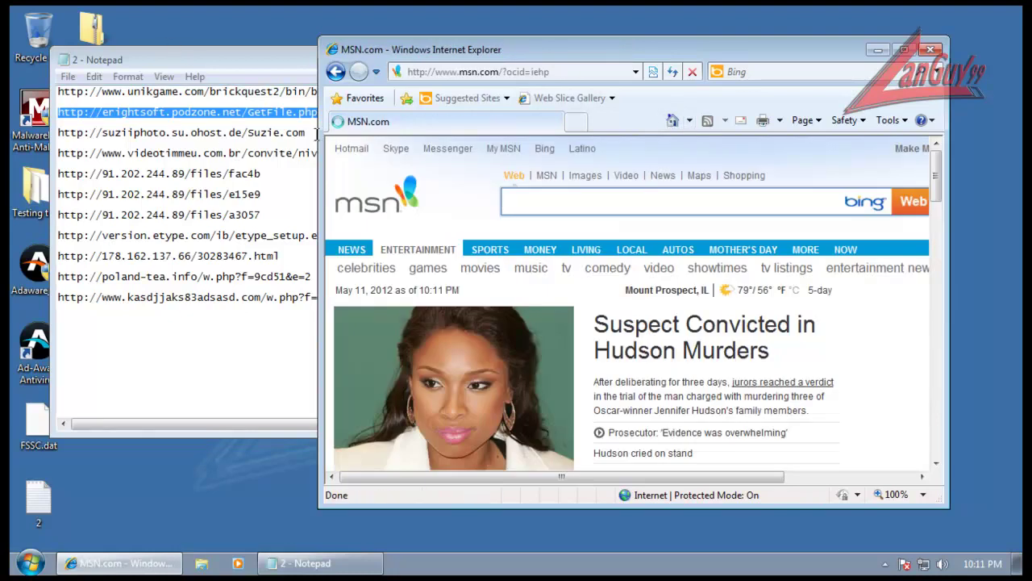
{"action": "left_click_drag", "start_coordinate": [58, 132], "coordinate": [307, 132]}
{"action": "left_click", "coordinate": [571, 41]}
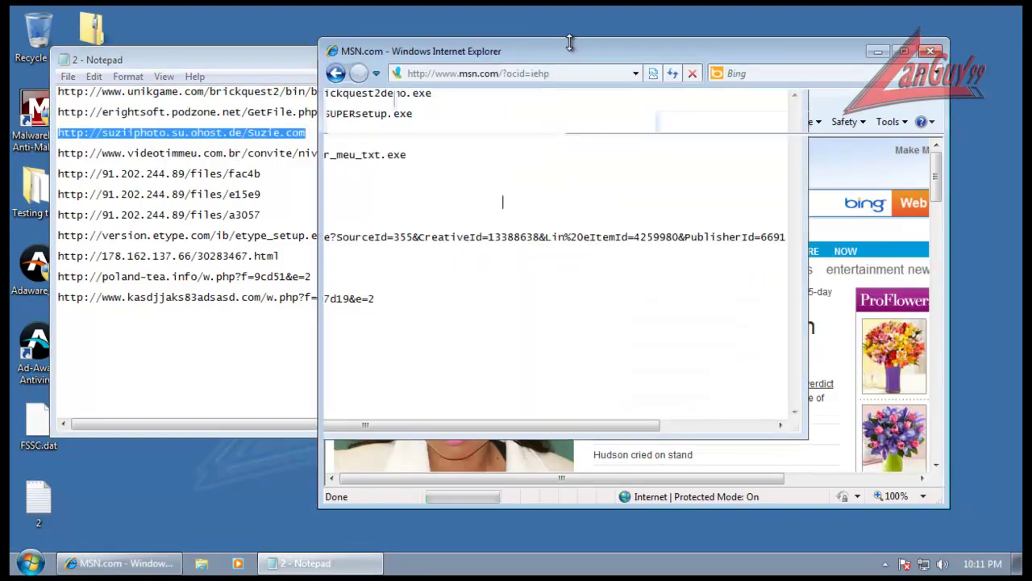
{"action": "left_click", "coordinate": [576, 73]}
{"action": "key", "text": "ctrl+v"}
{"action": "key", "text": "Return"}
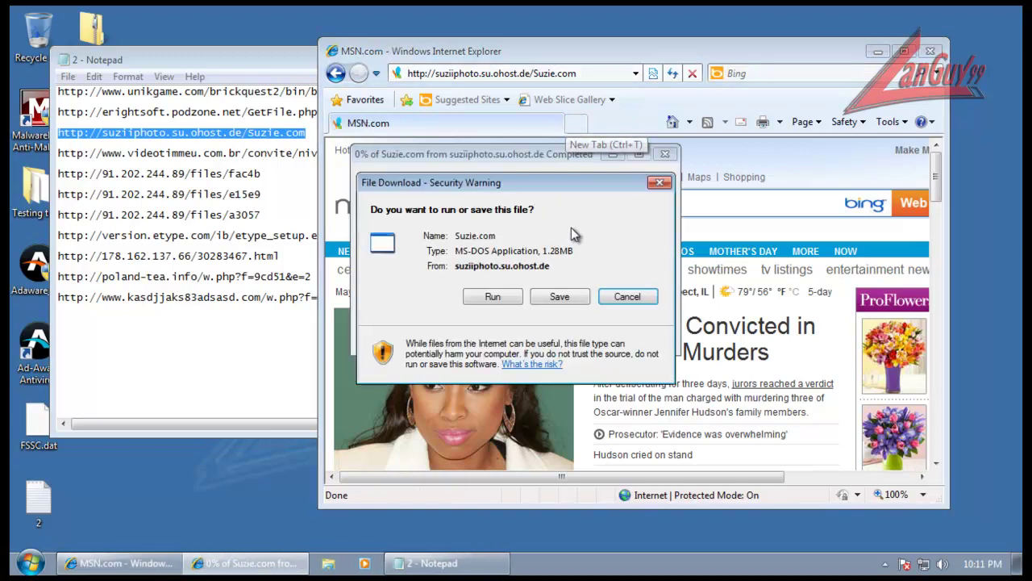
{"action": "left_click", "coordinate": [500, 296]}
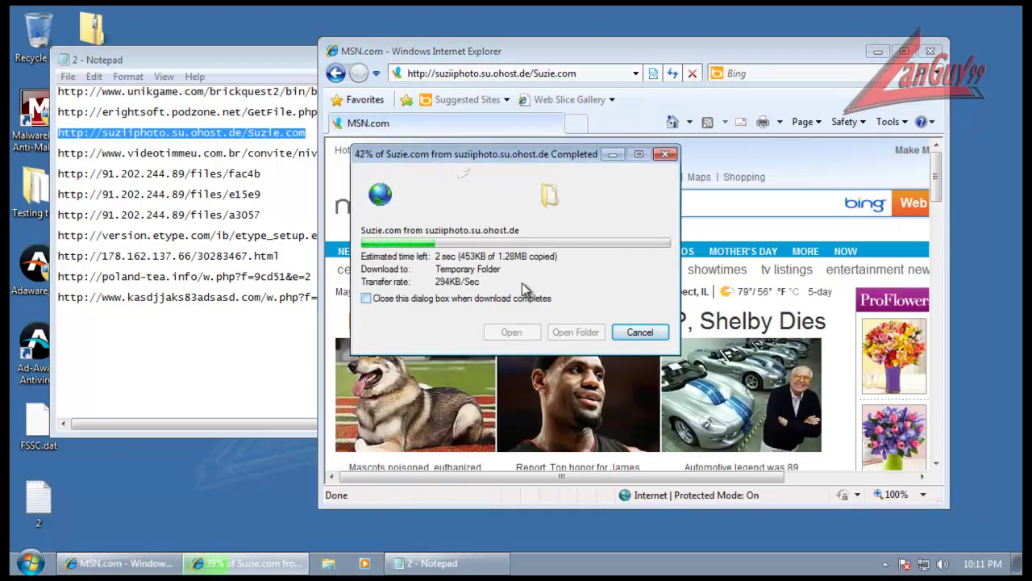
{"action": "mouse_move", "coordinate": [595, 258]}
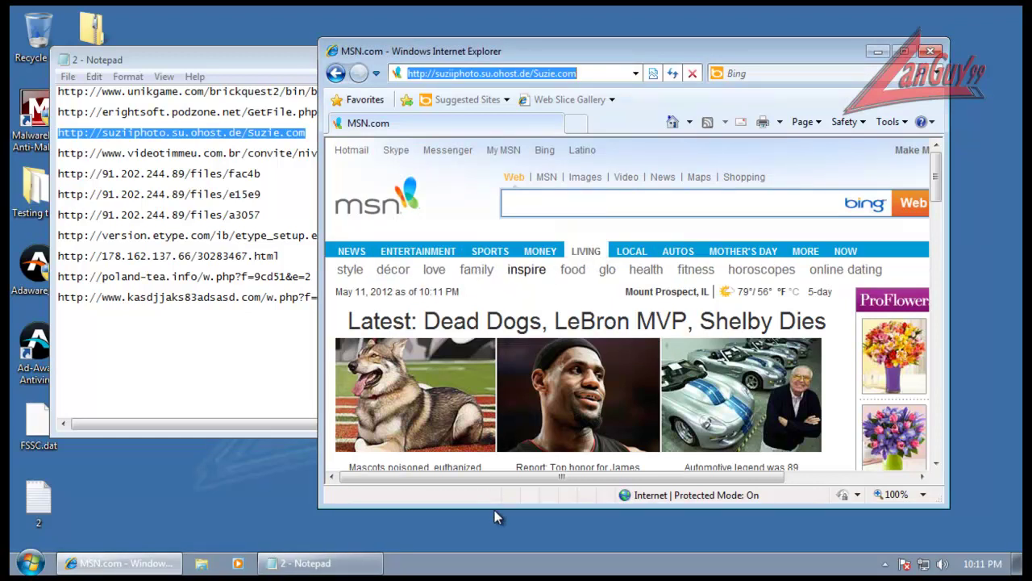
Make the Internet Explorer window taller and select the videotimmeu.com.br niver_meu_txt.exe URL in the list
{"action": "left_click_drag", "start_coordinate": [495, 503], "coordinate": [498, 533]}
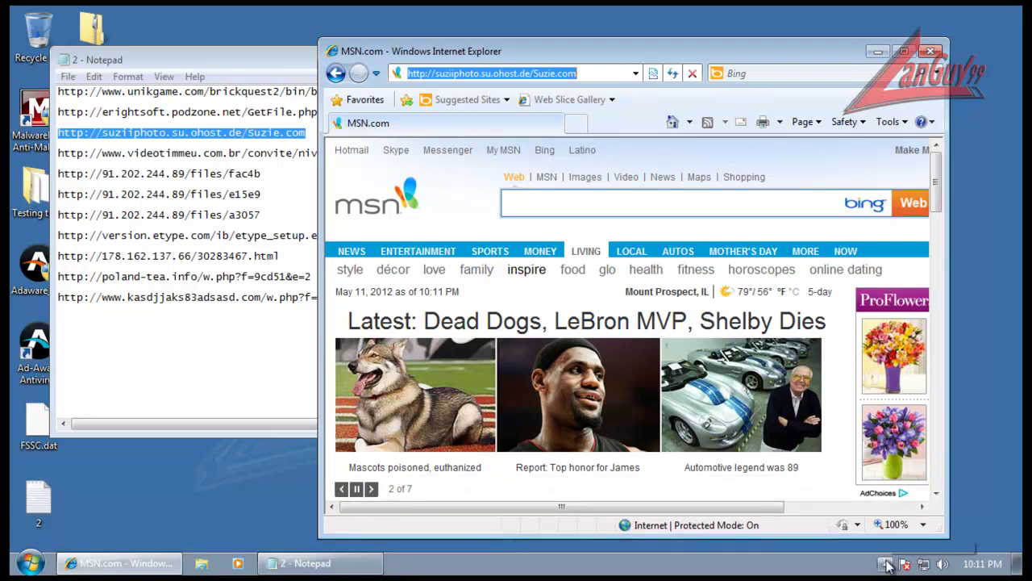
{"action": "left_click", "coordinate": [270, 150]}
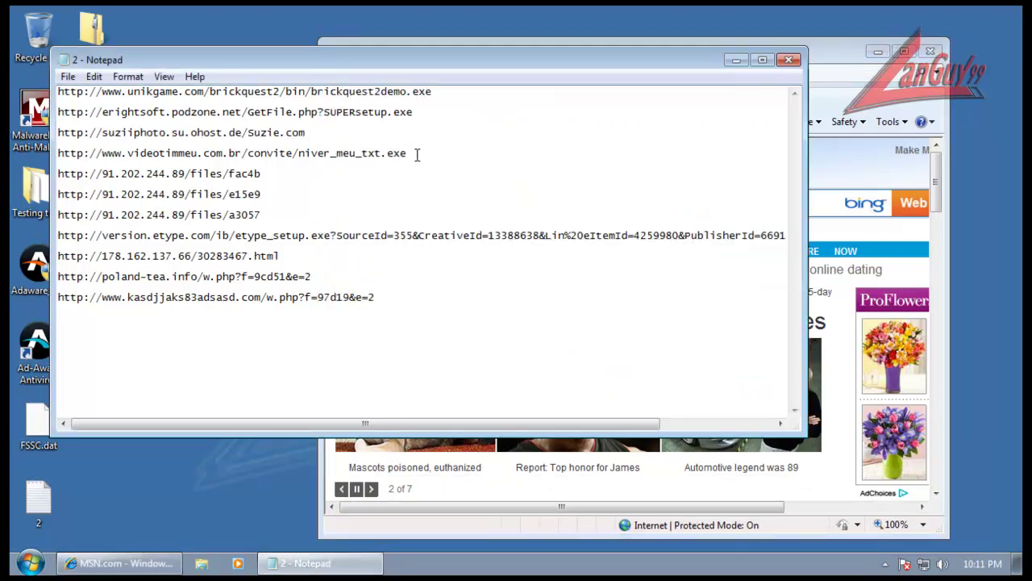
{"action": "left_click_drag", "start_coordinate": [416, 152], "coordinate": [413, 141]}
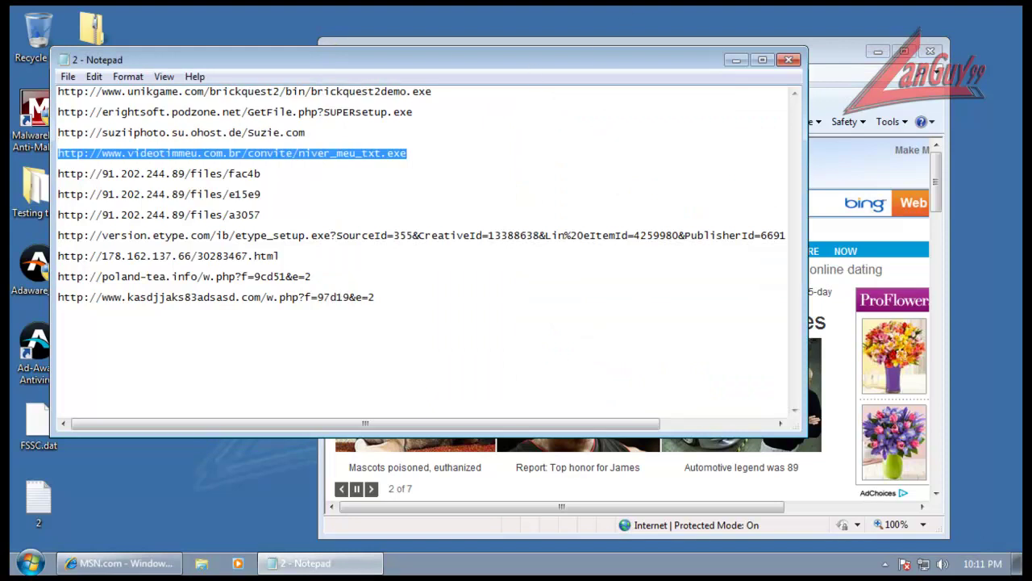
Launch KillSwitch from the CCE folder inside Testing tools and close the folder window
{"action": "left_click", "coordinate": [45, 193]}
{"action": "double_click", "coordinate": [44, 194]}
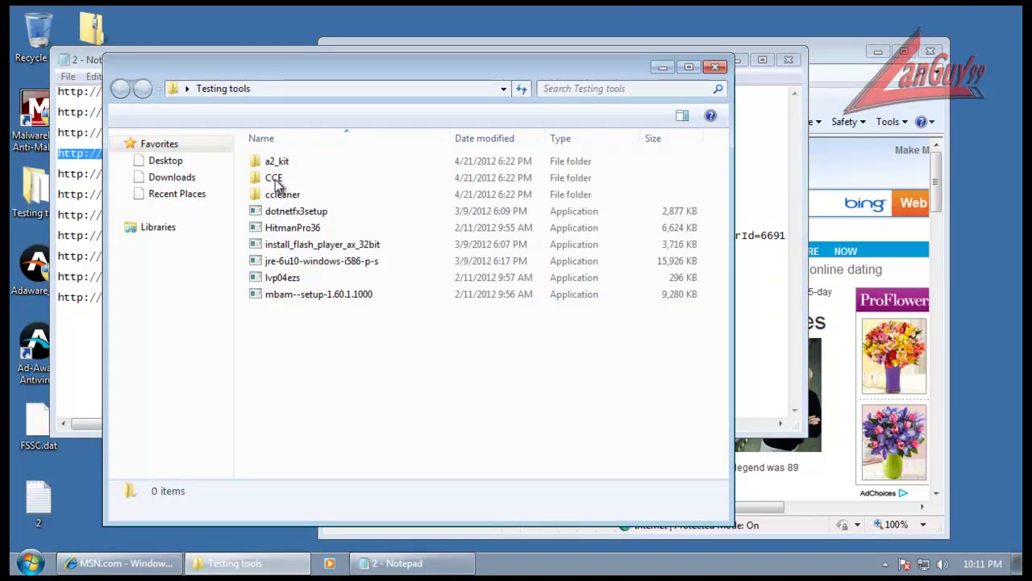
{"action": "left_click", "coordinate": [276, 180]}
{"action": "double_click", "coordinate": [276, 180]}
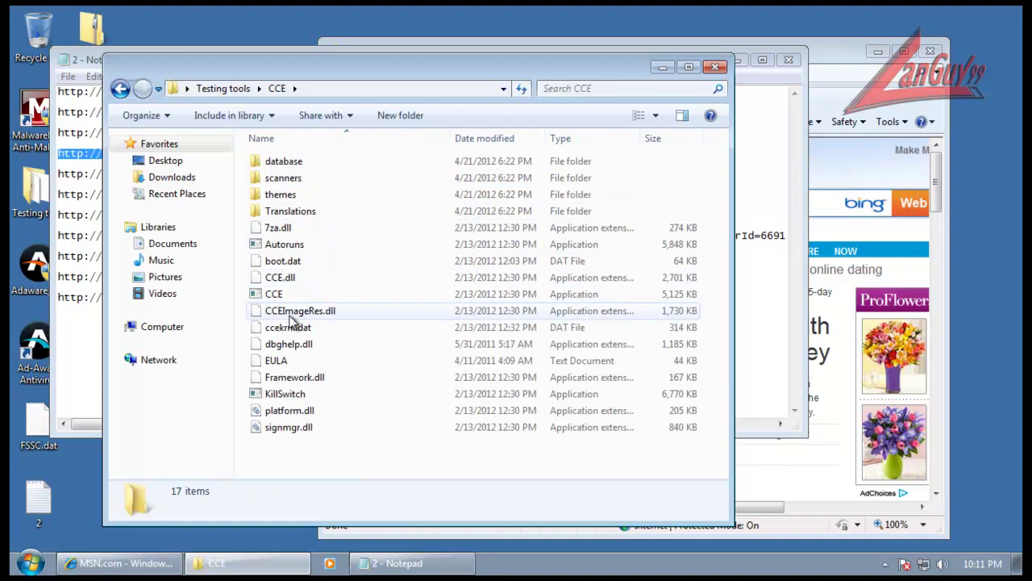
{"action": "double_click", "coordinate": [291, 396]}
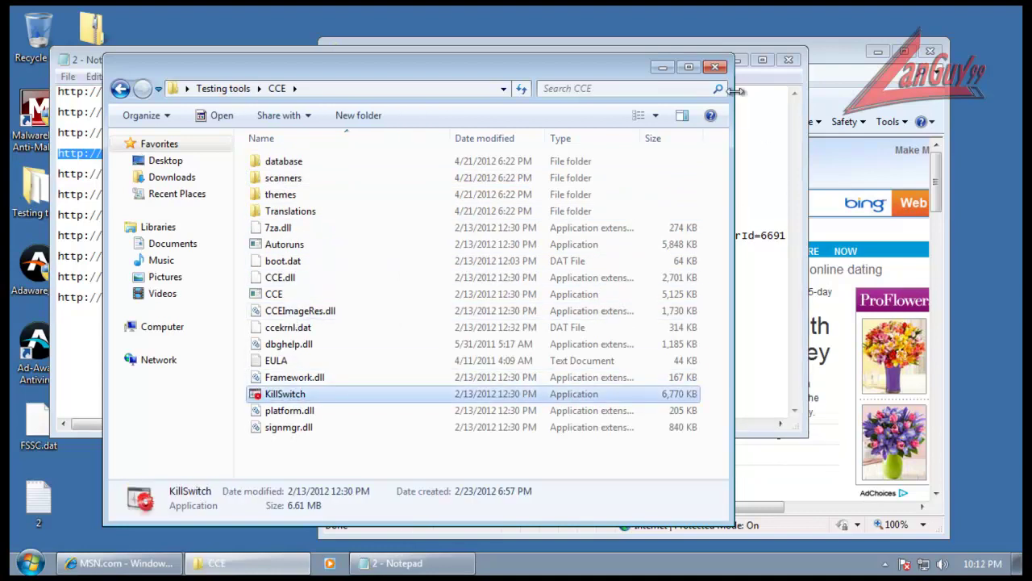
{"action": "left_click", "coordinate": [715, 67]}
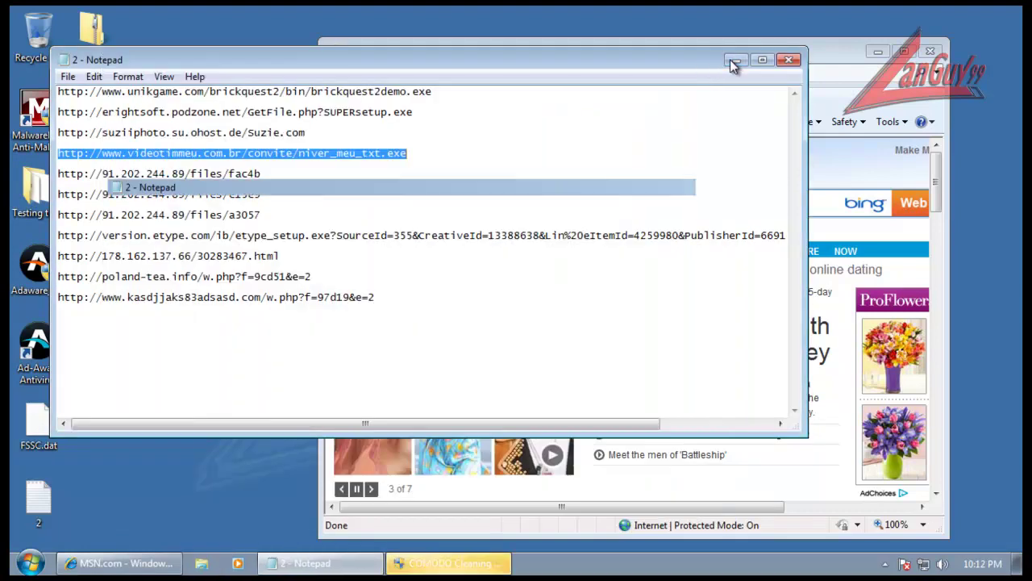
Minimize the URL list, allow COMODO Cleaning Essentials to make changes to the computer, and accept its license agreement
{"action": "left_click", "coordinate": [737, 61]}
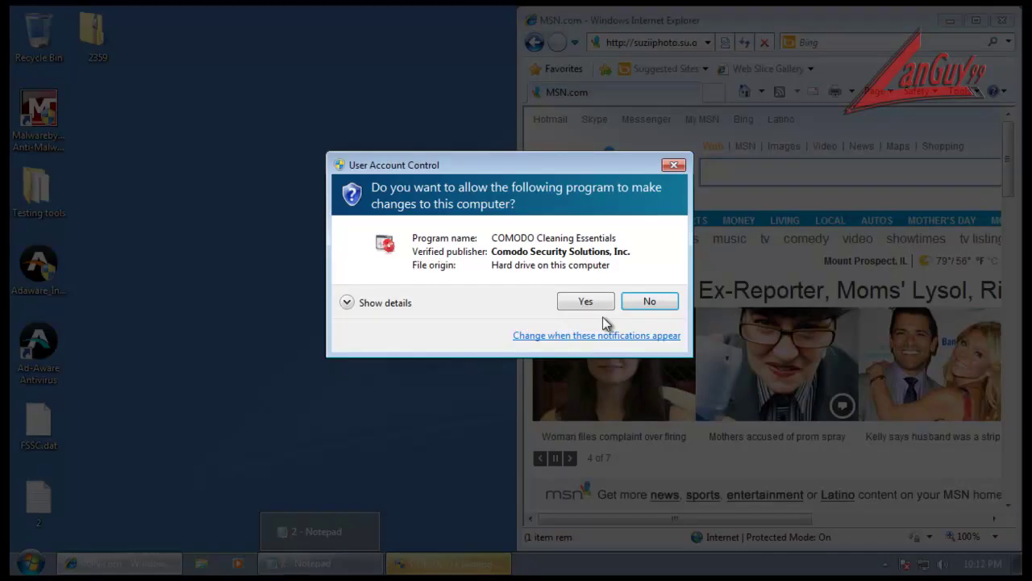
{"action": "left_click", "coordinate": [589, 300]}
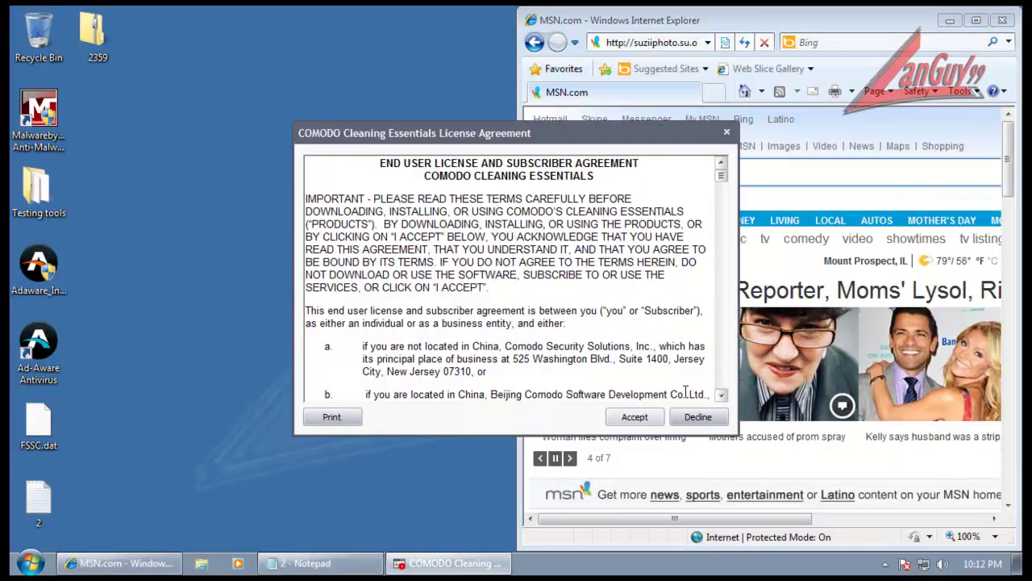
{"action": "left_click", "coordinate": [636, 419]}
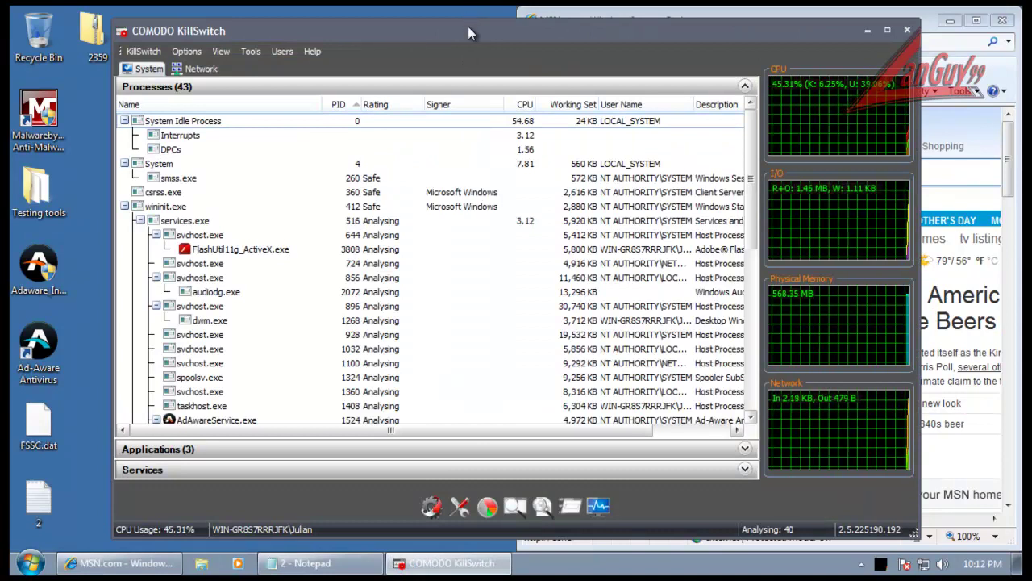
Dock KillSwitch beside Internet Explorer and hide its performance graphs to examine the ratings and signers of the running processes
{"action": "key", "text": "super+Left"}
{"action": "scroll", "coordinate": [219, 272], "scroll_direction": "down", "scroll_amount": 3}
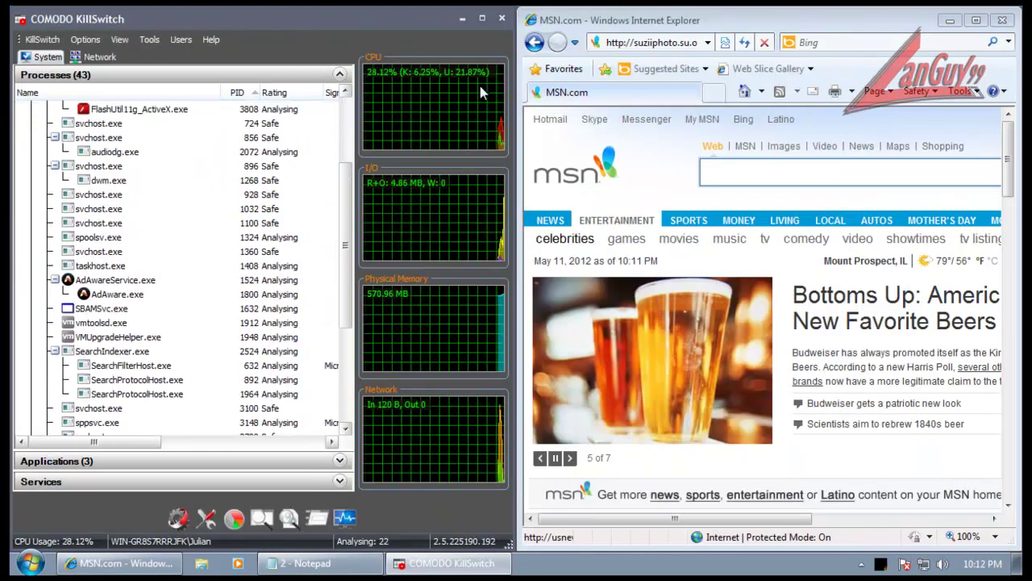
{"action": "left_click", "coordinate": [118, 40]}
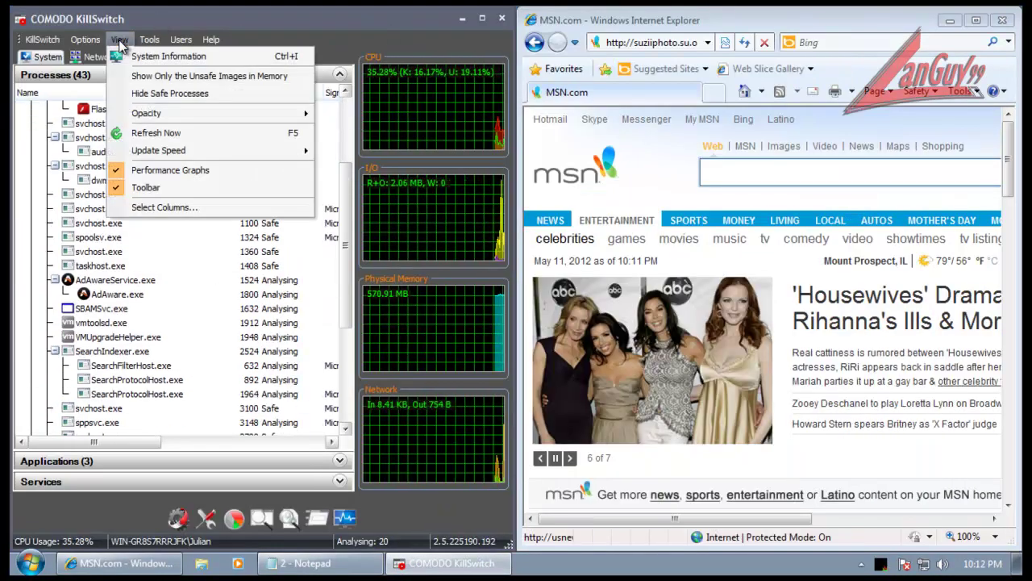
{"action": "left_click", "coordinate": [212, 172]}
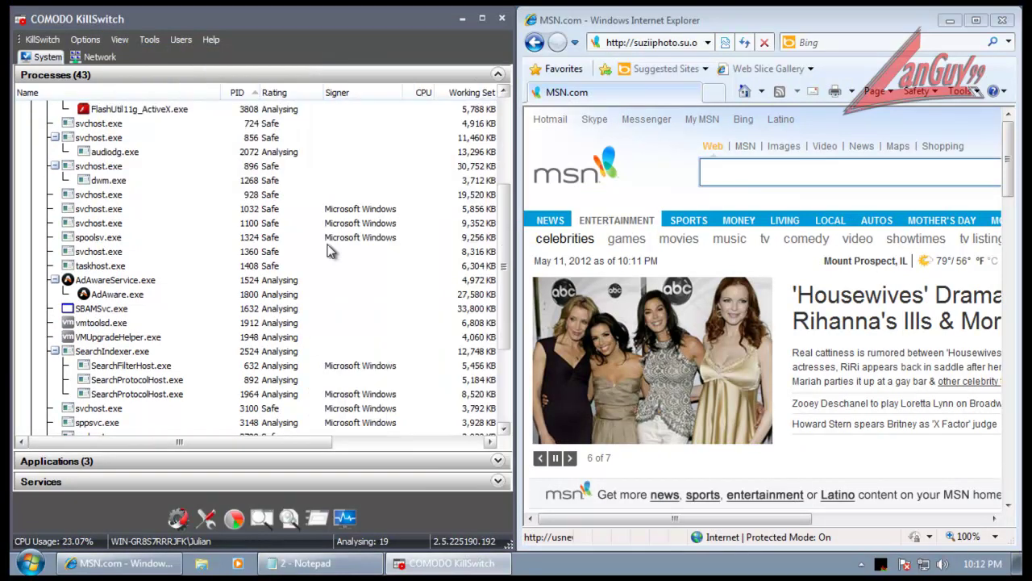
{"action": "scroll", "coordinate": [328, 251], "scroll_direction": "down", "scroll_amount": 5}
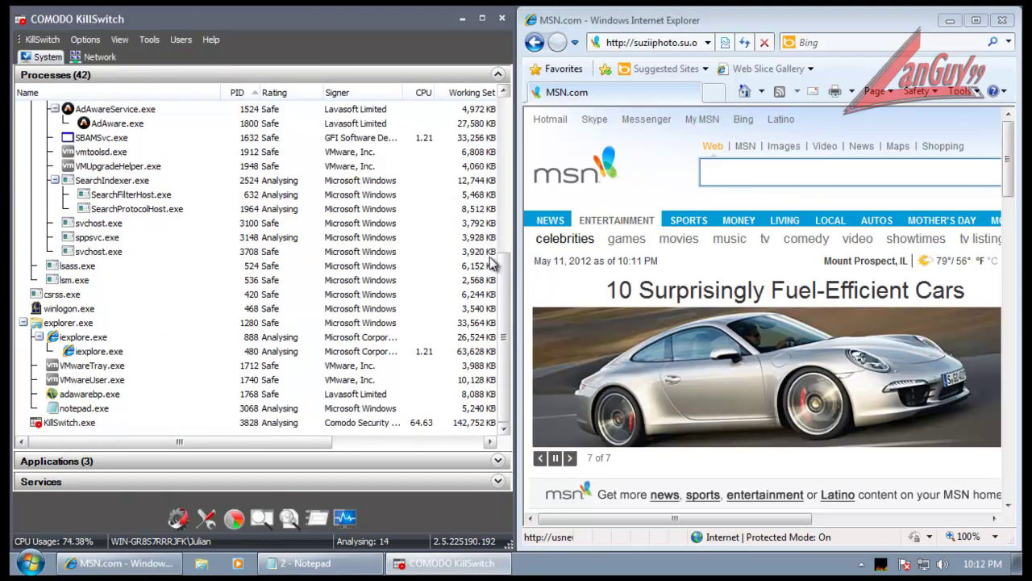
{"action": "left_click_drag", "start_coordinate": [504, 292], "coordinate": [520, 349]}
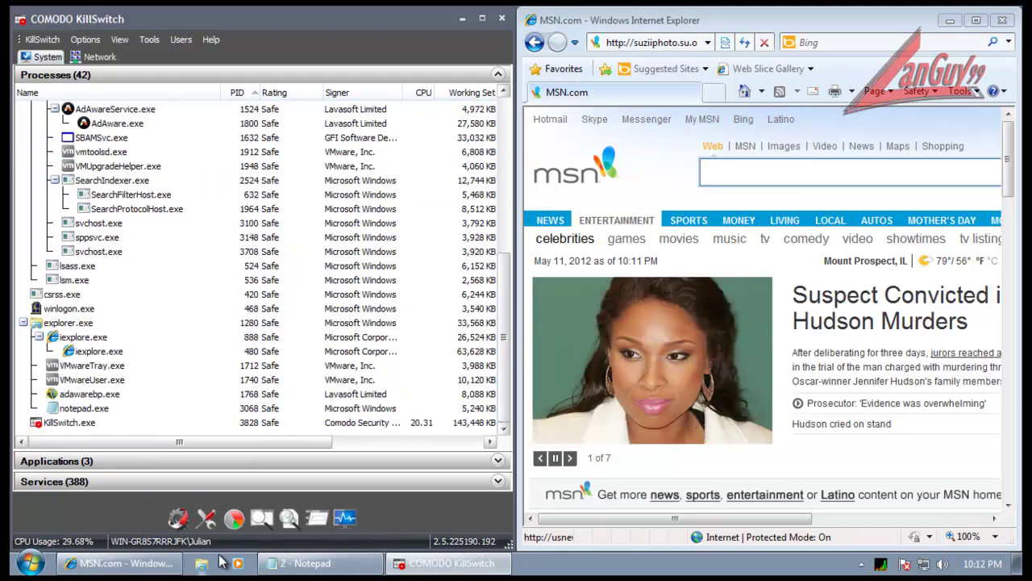
{"action": "left_click", "coordinate": [302, 563]}
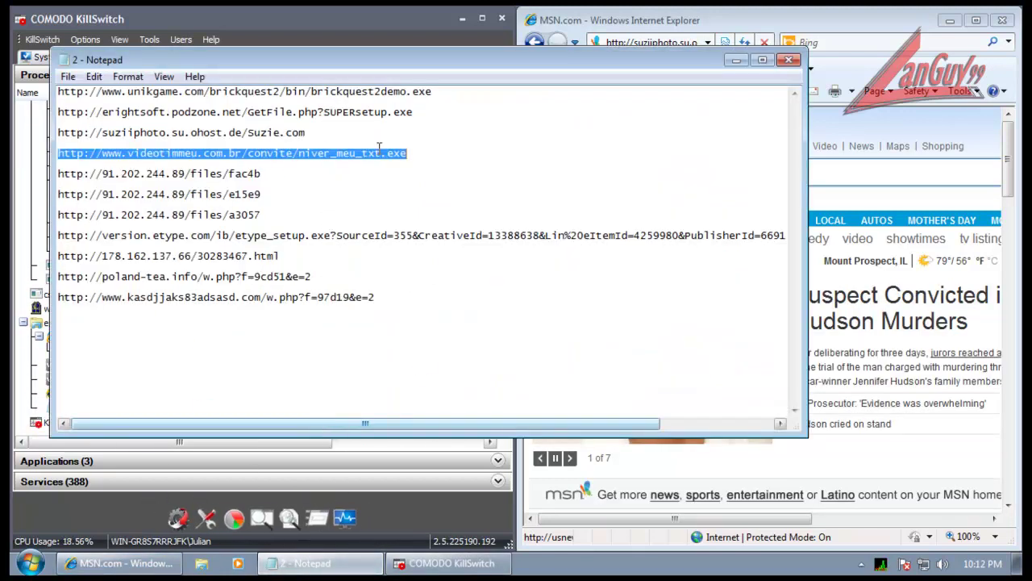
{"action": "triple_click", "coordinate": [270, 172]}
{"action": "key", "text": "ctrl+c"}
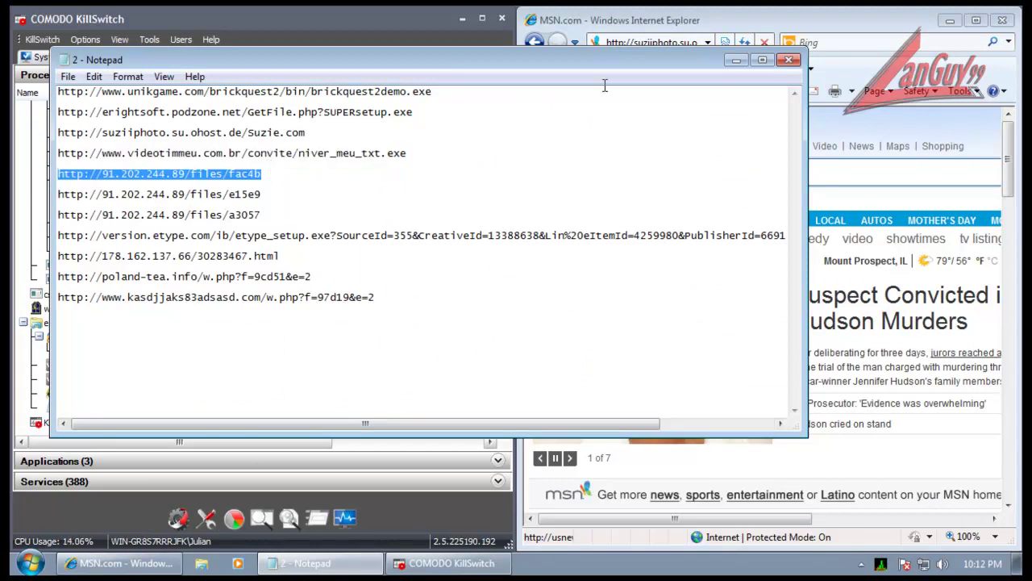
{"action": "left_click", "coordinate": [394, 11]}
{"action": "left_click", "coordinate": [696, 11]}
{"action": "left_click", "coordinate": [662, 43]}
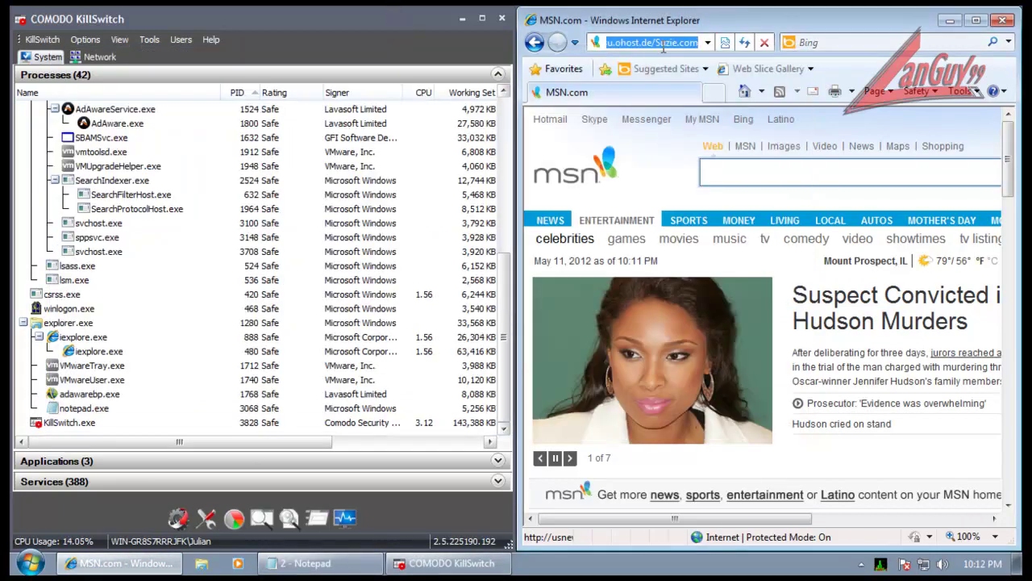
{"action": "key", "text": "ctrl+v"}
{"action": "key", "text": "Return"}
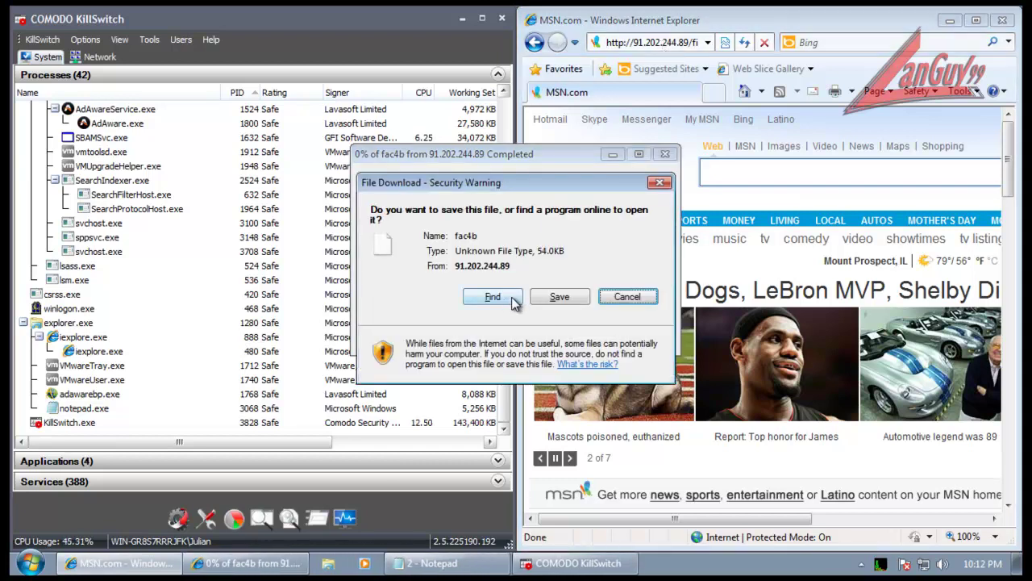
Save the offered fac4b download to the Downloads folder as fac4b.exe
{"action": "left_click", "coordinate": [558, 297]}
{"action": "left_click", "coordinate": [571, 448]}
{"action": "type", "text": ".exe"}
{"action": "key", "text": "Return"}
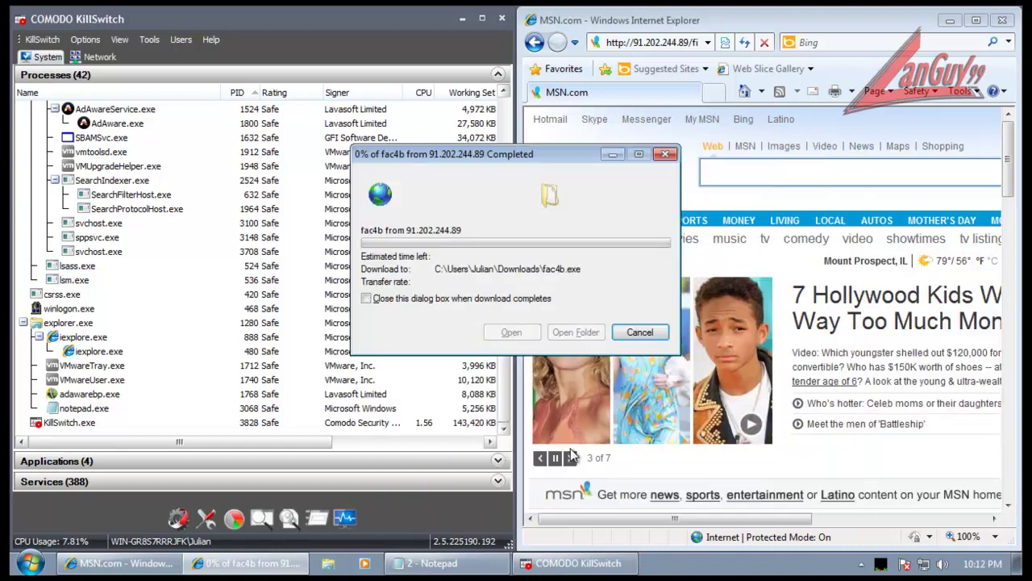
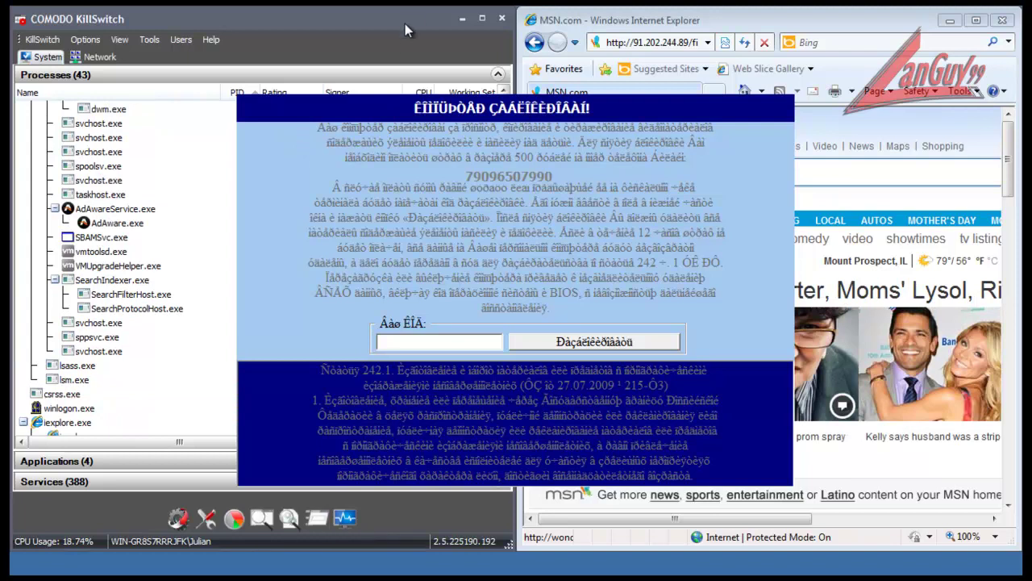
Try to dismiss the ransomware lock screen by entering an arbitrary unlock code in its code field and submitting it
{"action": "left_click", "coordinate": [408, 339]}
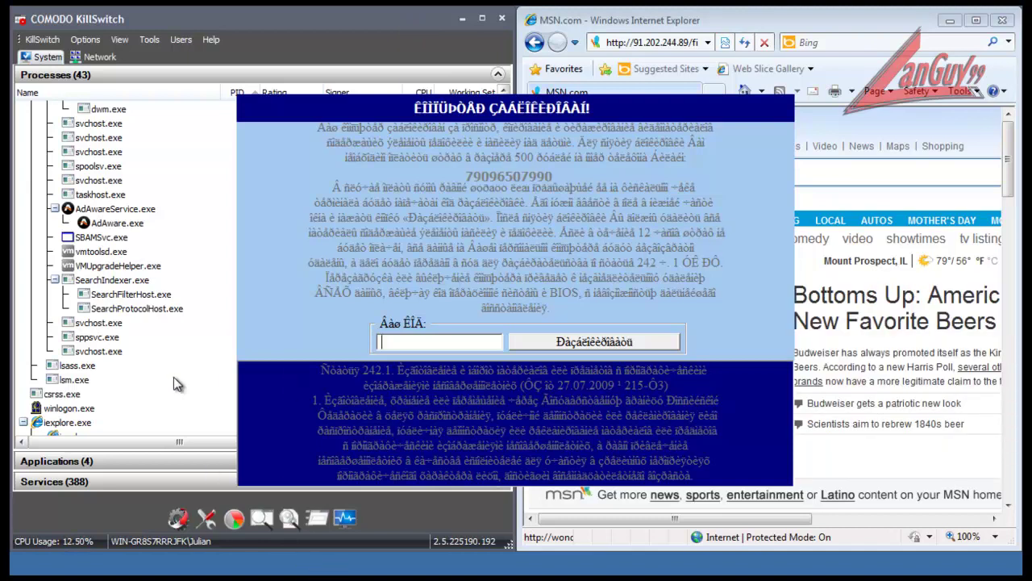
{"action": "left_click", "coordinate": [581, 342]}
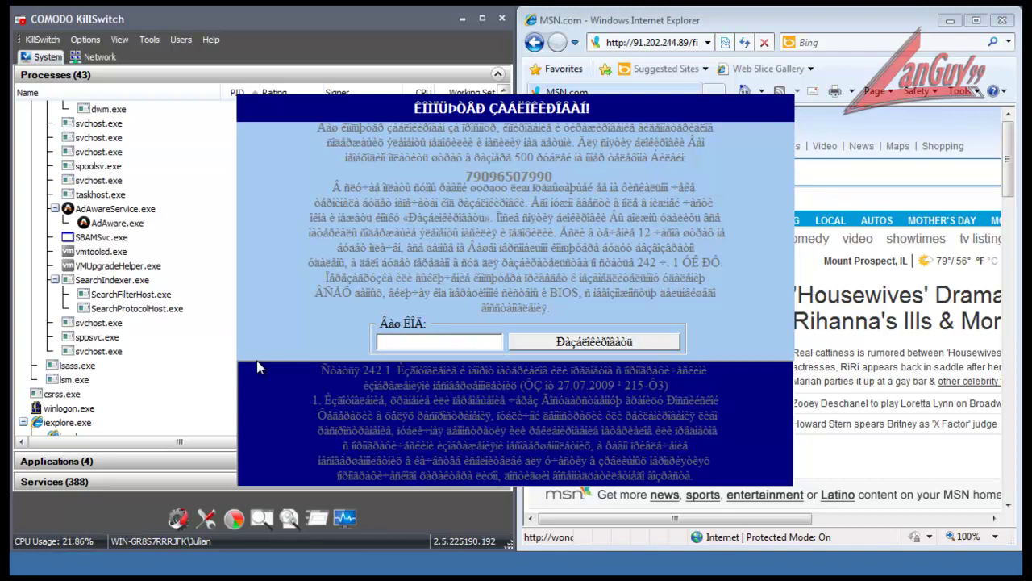
{"action": "type", "text": "65156464556465"}
{"action": "type", "text": "4564645"}
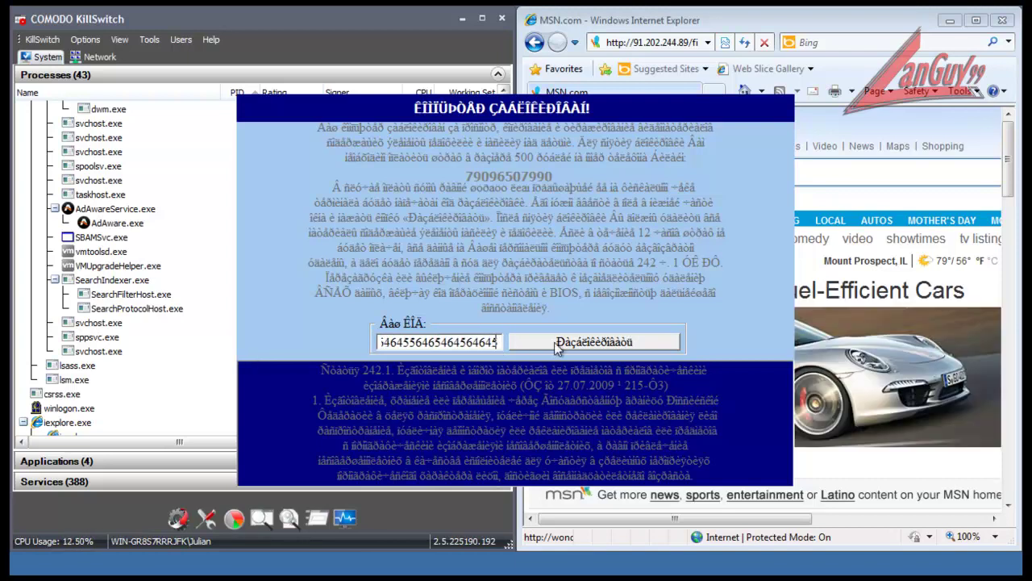
{"action": "left_click", "coordinate": [560, 345]}
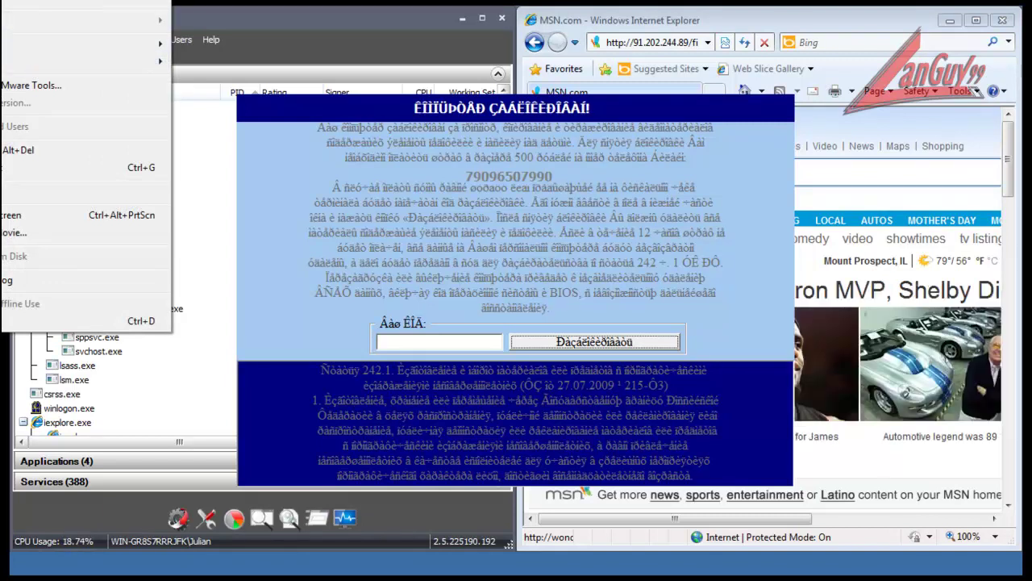
Restart the VMware guest, confirm the restart, and focus the code field of the lock screen after the reboot
{"action": "mouse_move", "coordinate": [53, 3]}
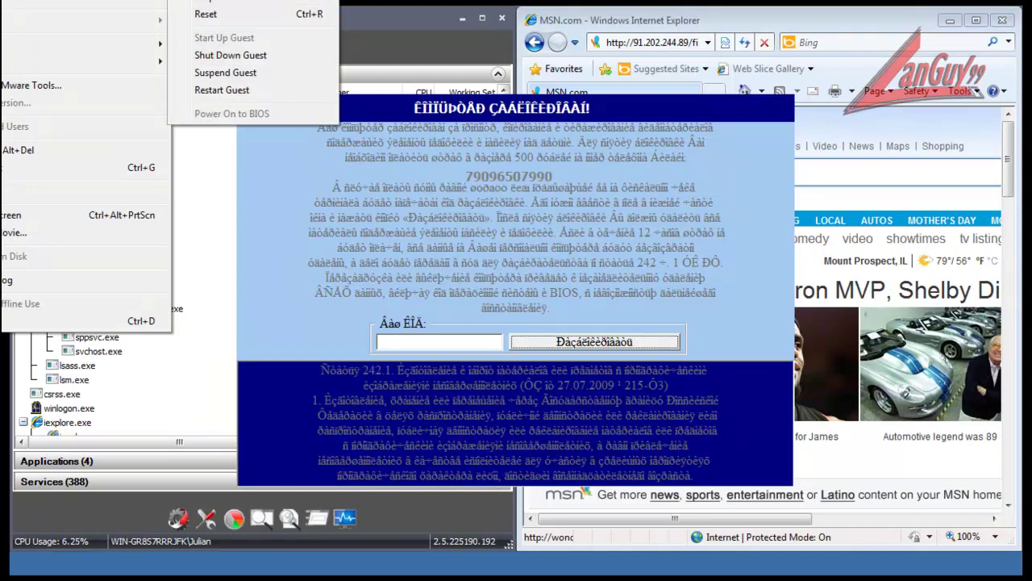
{"action": "left_click", "coordinate": [222, 90]}
{"action": "left_click", "coordinate": [523, 303]}
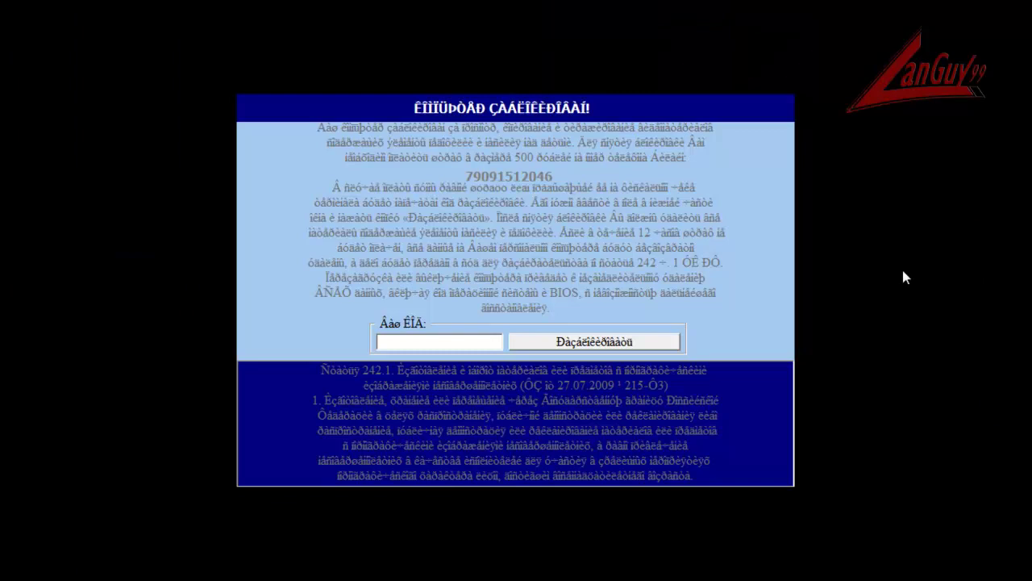
{"action": "left_click", "coordinate": [482, 339]}
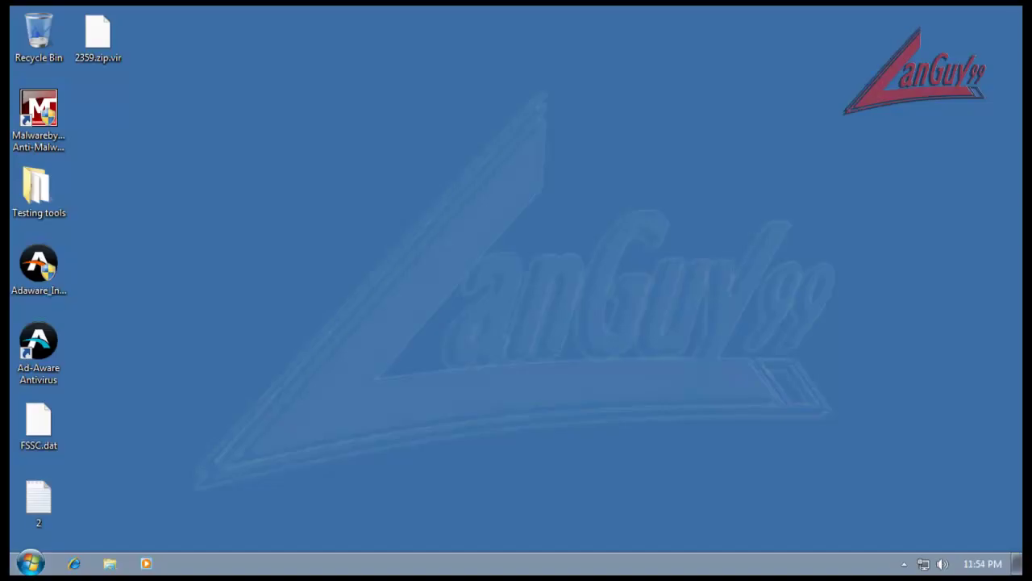
Check the hidden notification icons for Ad-Aware Antivirus and dismiss them
{"action": "left_click", "coordinate": [905, 564]}
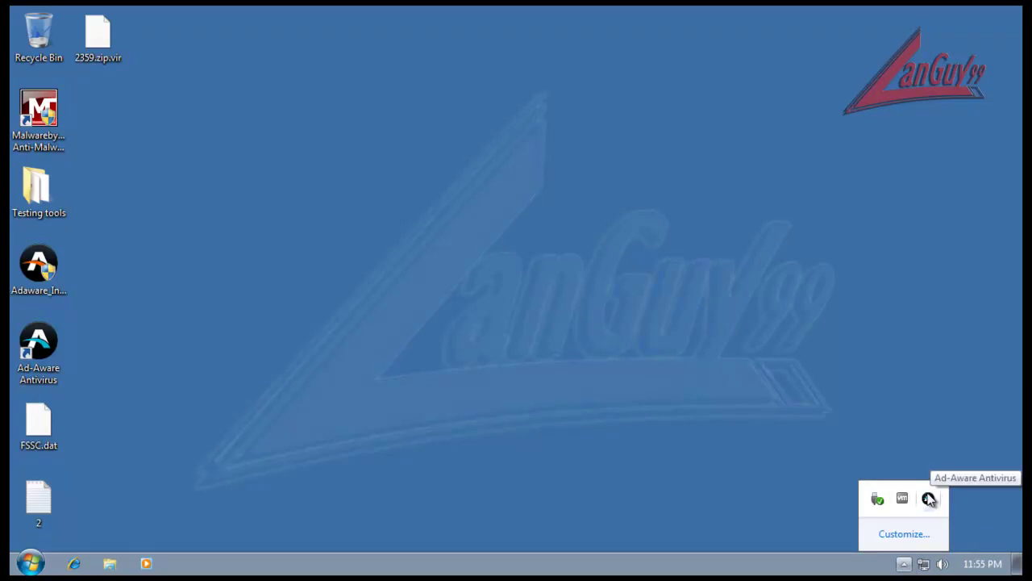
{"action": "left_click", "coordinate": [845, 405]}
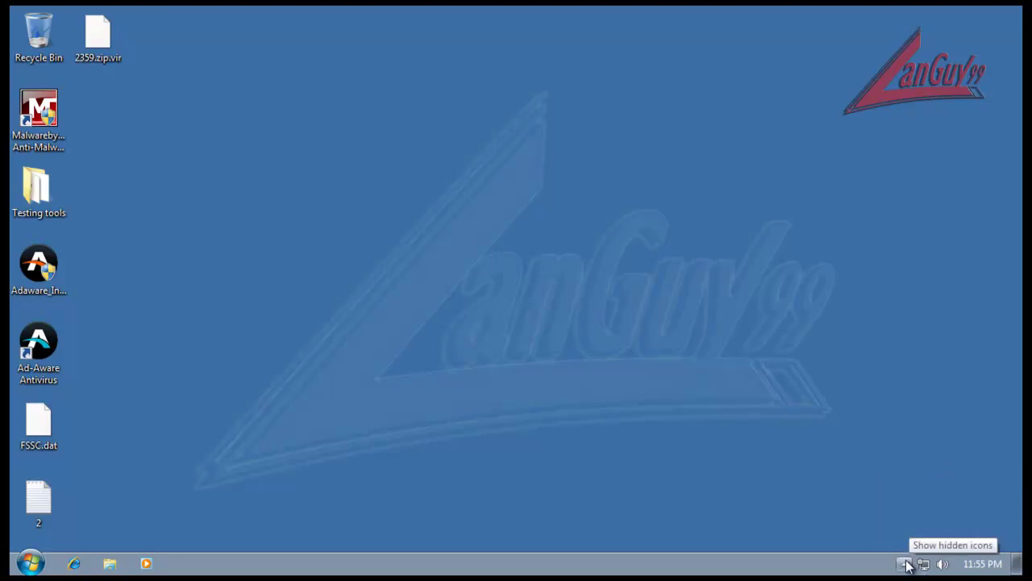
Rename the 2359.zip.vir desktop file to 2359.zip and accept the file extension change
{"action": "left_click", "coordinate": [103, 48]}
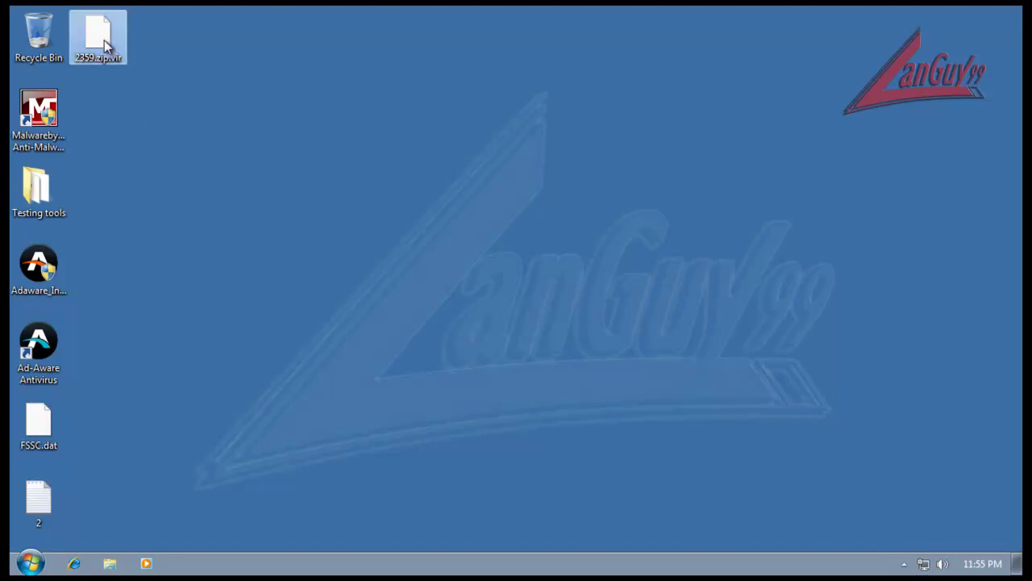
{"action": "left_click", "coordinate": [110, 57]}
{"action": "key", "text": "End"}
{"action": "key", "text": "BackSpace"}
{"action": "key", "text": "BackSpace"}
{"action": "key", "text": "BackSpace"}
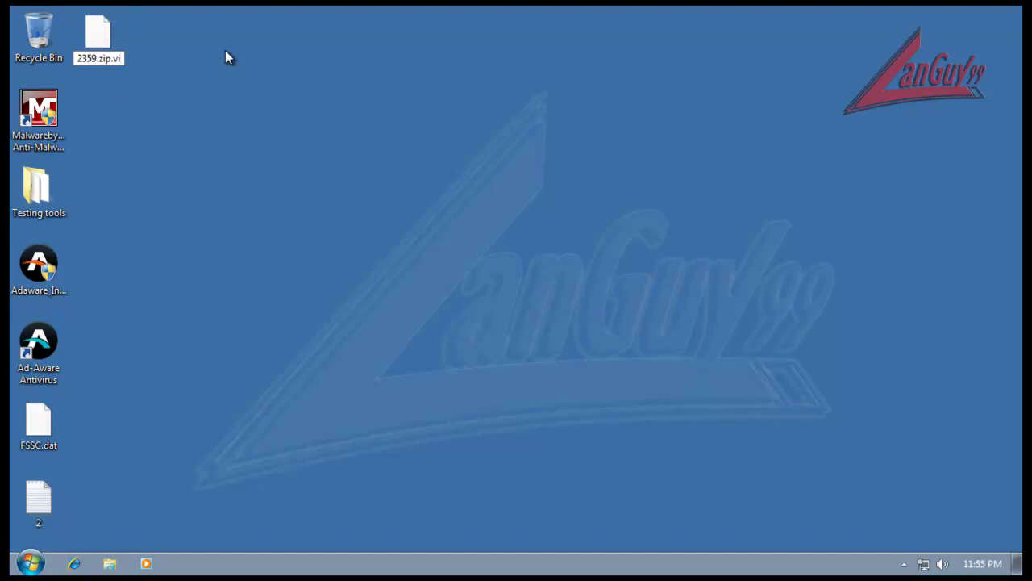
{"action": "key", "text": "BackSpace"}
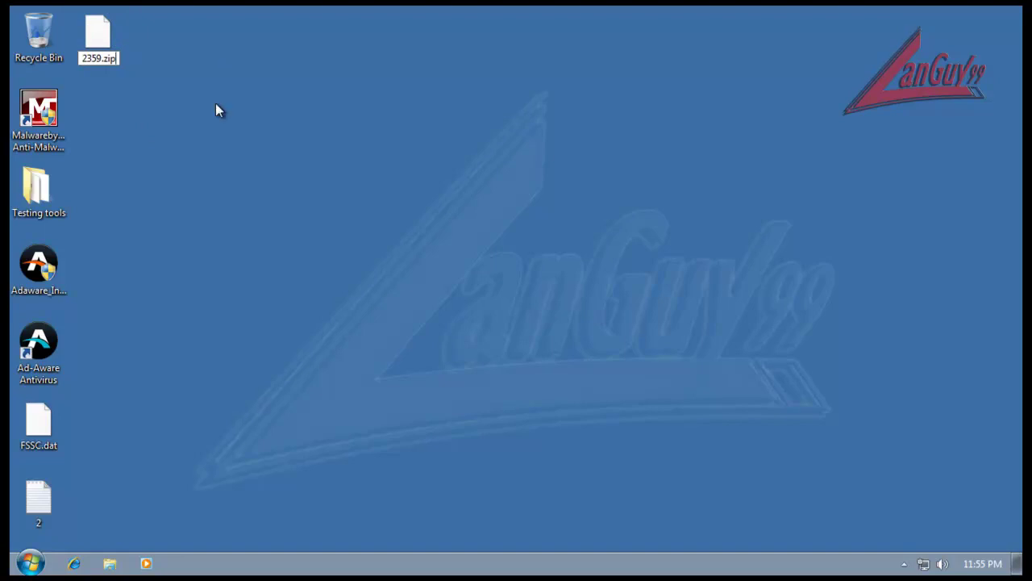
{"action": "key", "text": "Return"}
{"action": "left_click", "coordinate": [582, 293]}
{"action": "left_click_drag", "start_coordinate": [208, 121], "coordinate": [185, 250]}
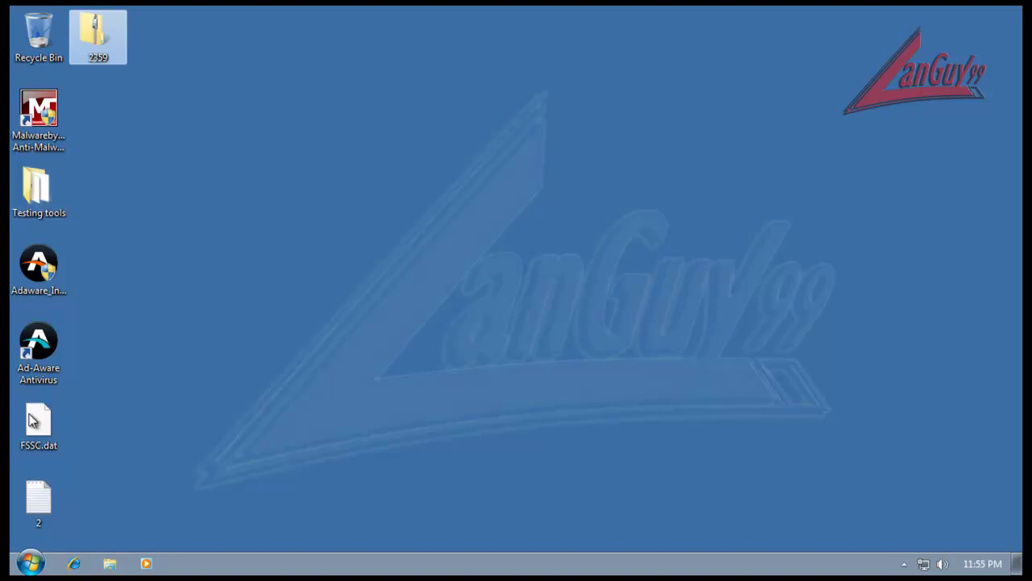
Open the Downloads folder, examine the fac4b.exe.vir file, and close the folder window
{"action": "left_click", "coordinate": [30, 563]}
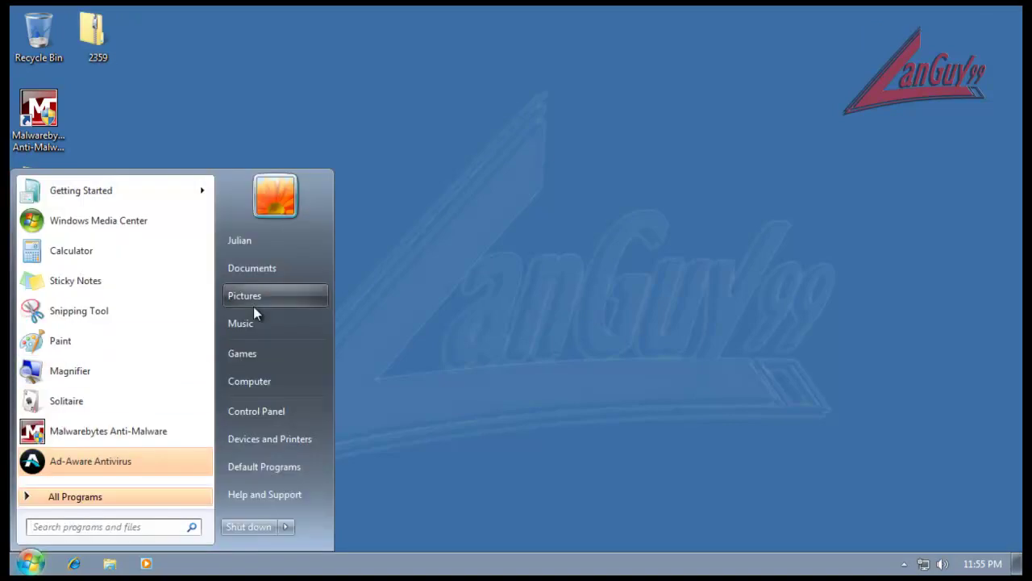
{"action": "left_click", "coordinate": [262, 269]}
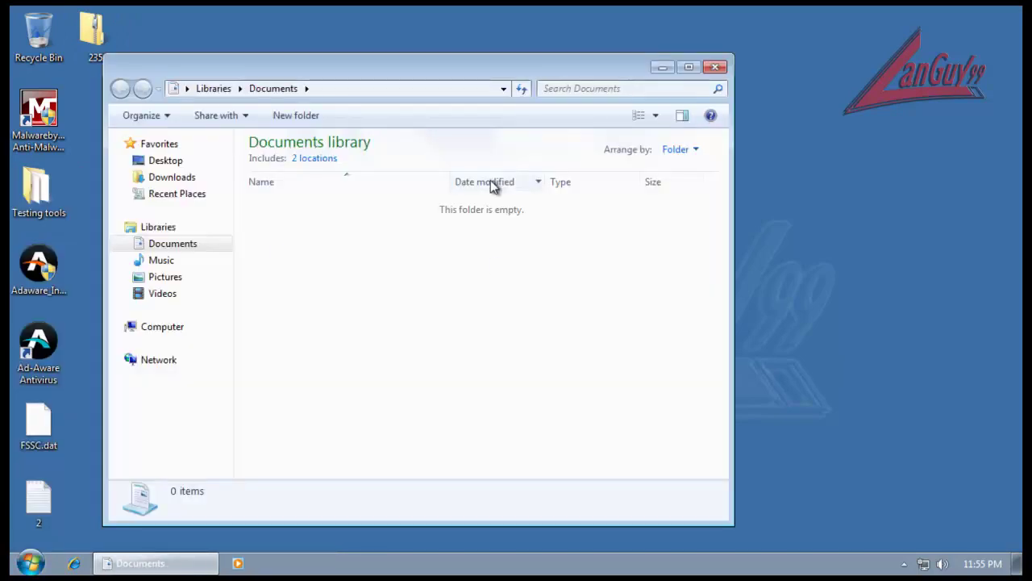
{"action": "left_click", "coordinate": [187, 181]}
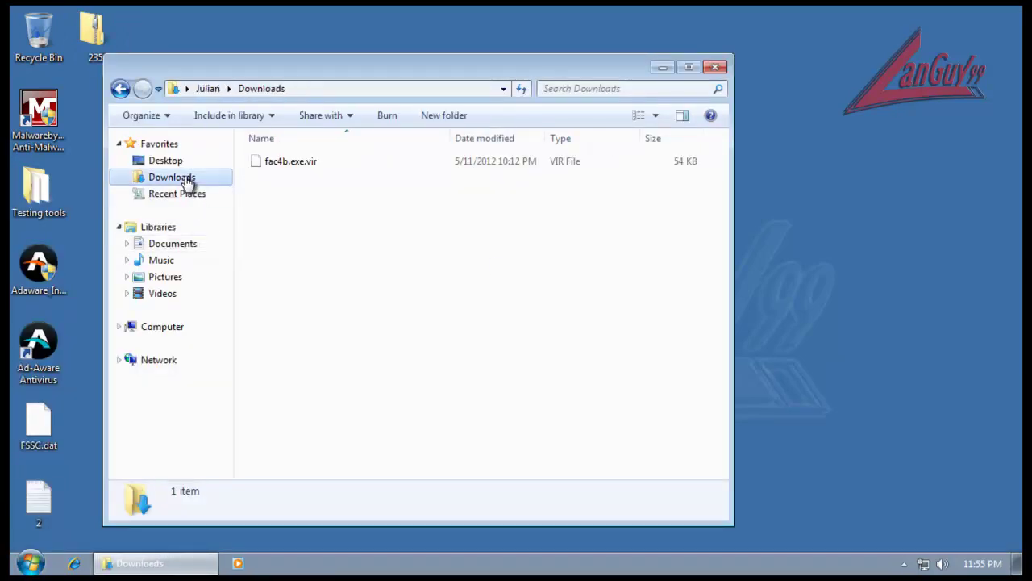
{"action": "left_click", "coordinate": [280, 163]}
{"action": "left_click_drag", "start_coordinate": [280, 164], "coordinate": [286, 460]}
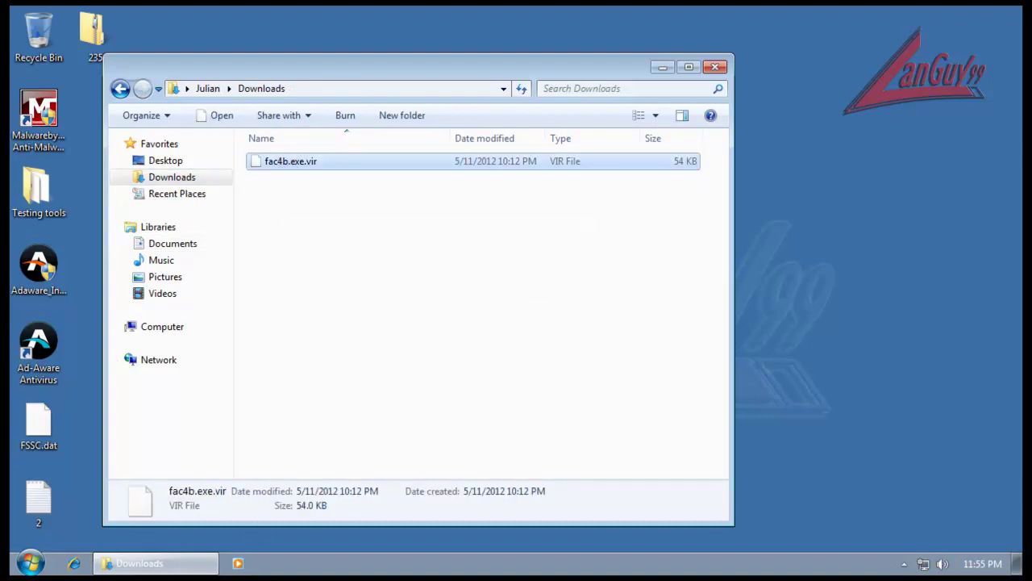
{"action": "left_click", "coordinate": [715, 68]}
Open Ad-Aware Pro Security from the hidden notification icons to review its protection status, and close its window
{"action": "left_click", "coordinate": [903, 563]}
{"action": "left_click", "coordinate": [932, 500]}
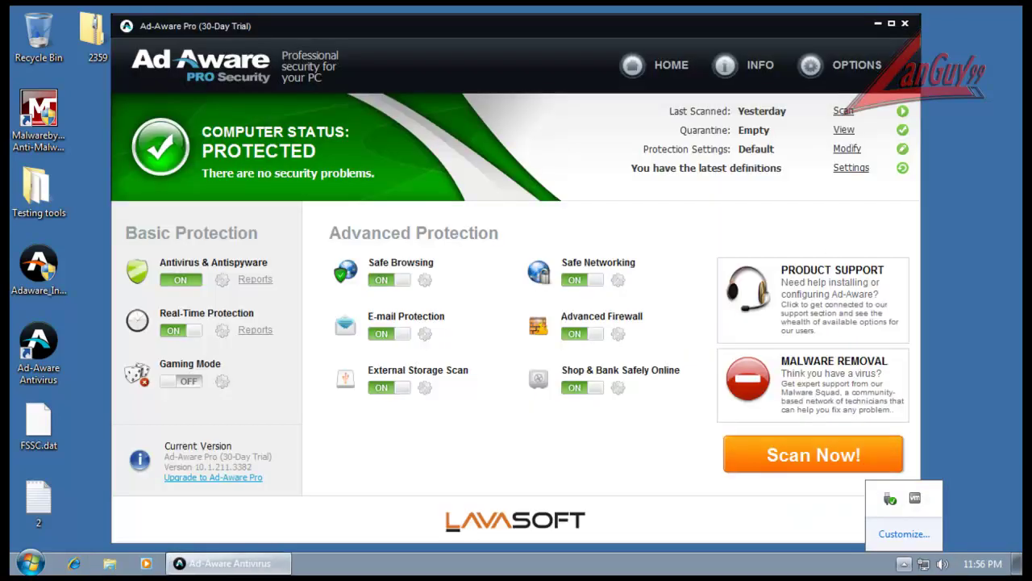
{"action": "left_click", "coordinate": [905, 24]}
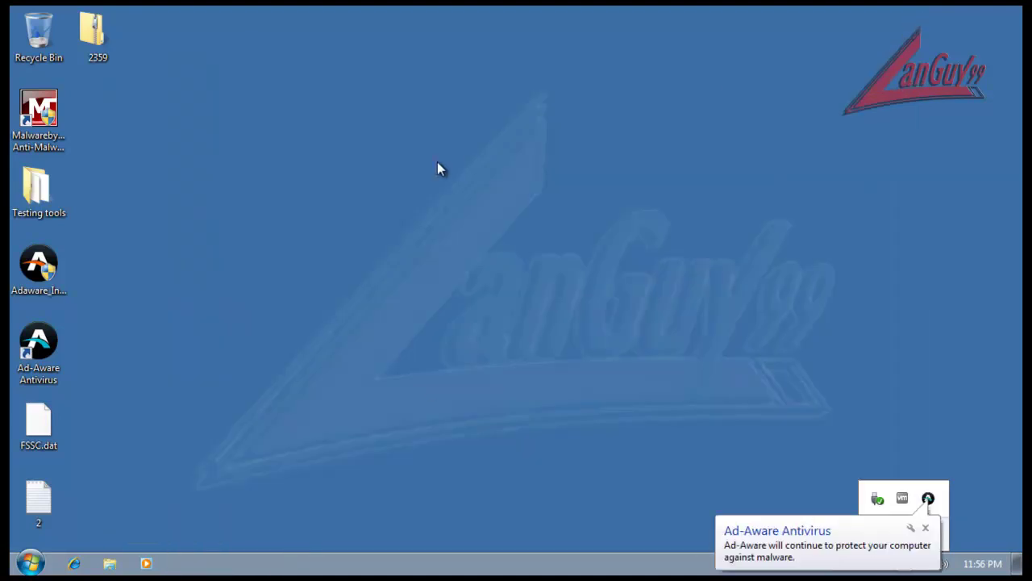
{"action": "left_click", "coordinate": [721, 530]}
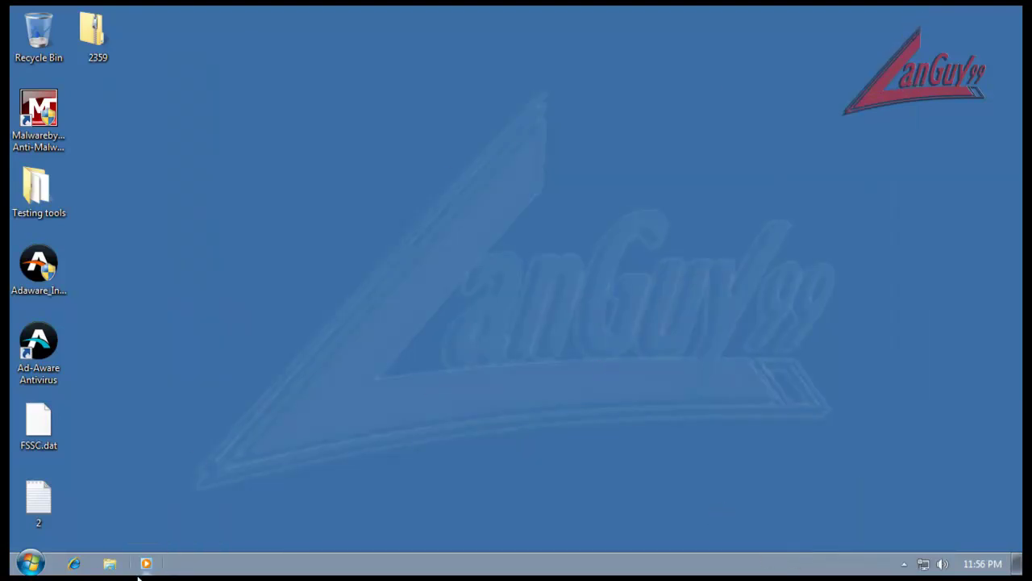
Open Internet Explorer and the text file 2 on the desktop, and copy the version.etype.com etype_setup.exe URL
{"action": "double_click", "coordinate": [53, 509]}
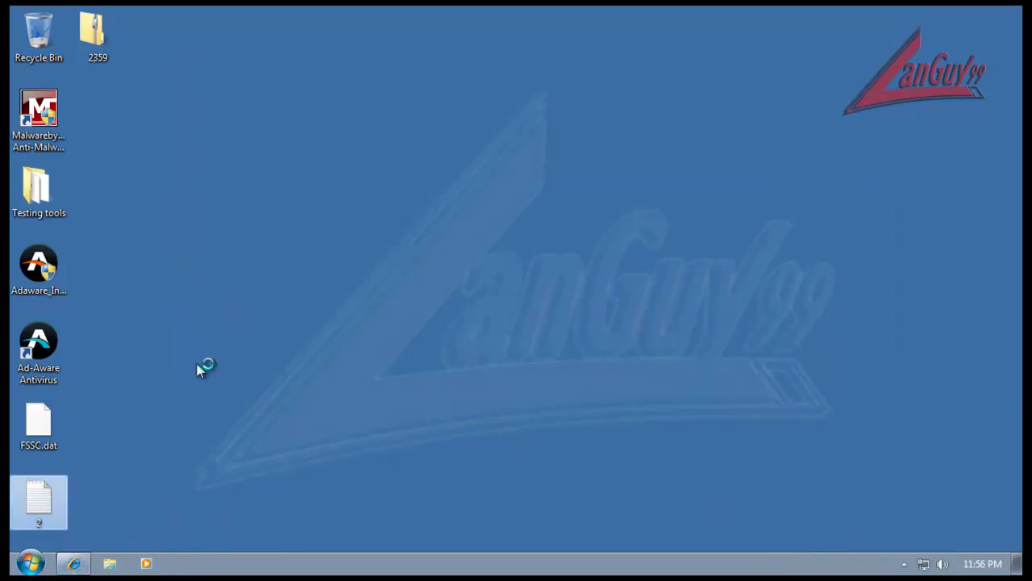
{"action": "left_click_drag", "start_coordinate": [245, 178], "coordinate": [100, 191]}
{"action": "left_click", "coordinate": [97, 181]}
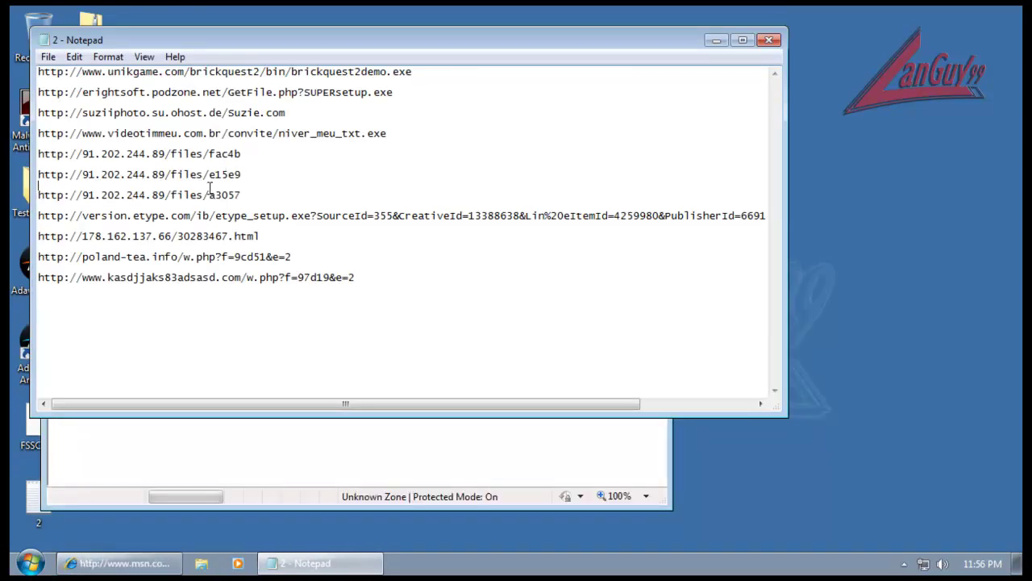
{"action": "left_click_drag", "start_coordinate": [41, 225], "coordinate": [38, 215]}
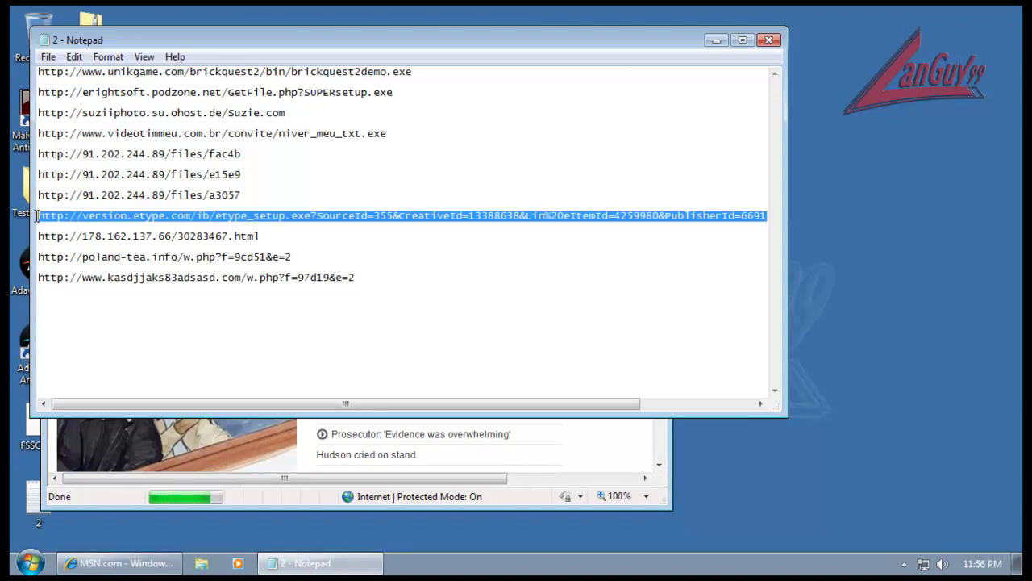
{"action": "right_click", "coordinate": [53, 201]}
{"action": "left_click", "coordinate": [85, 258]}
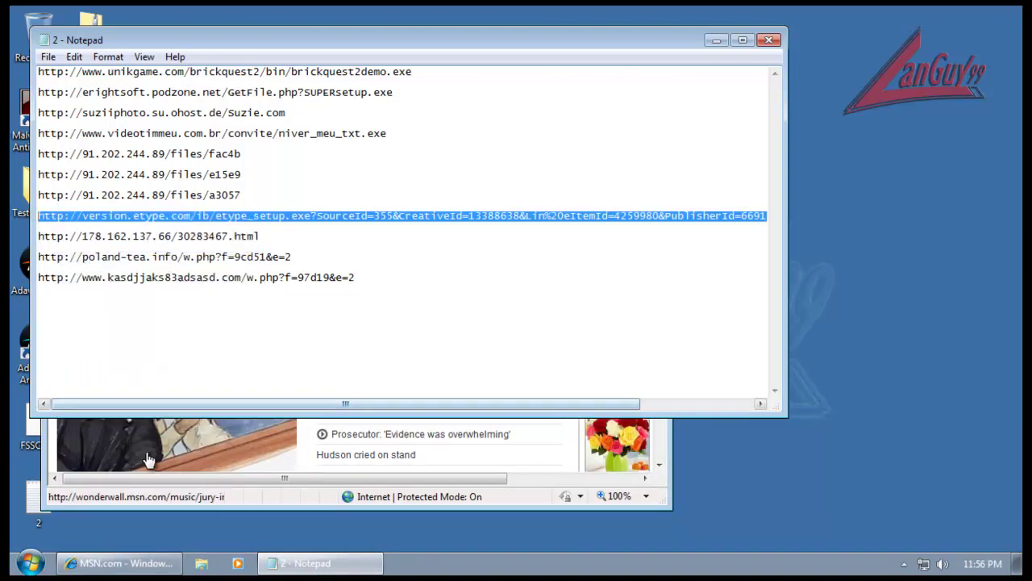
Move the Internet Explorer window beside the URL list and load the copied version.etype.com etype_setup.exe URL
{"action": "left_click", "coordinate": [155, 494]}
{"action": "scroll", "coordinate": [332, 137], "scroll_direction": "down", "scroll_amount": 1}
{"action": "left_click_drag", "start_coordinate": [339, 63], "coordinate": [675, 65]}
{"action": "left_click", "coordinate": [631, 75]}
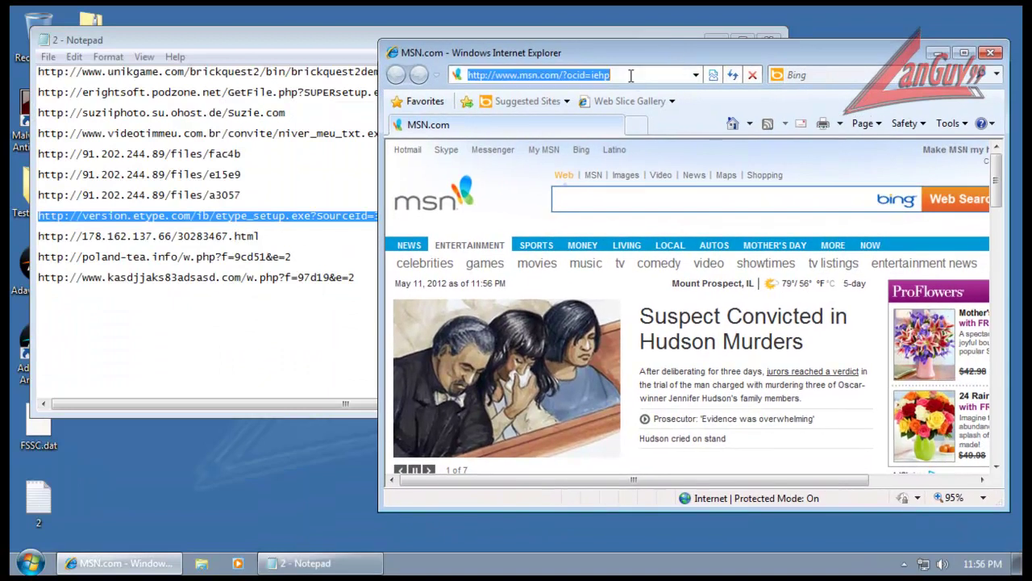
{"action": "key", "text": "ctrl+v"}
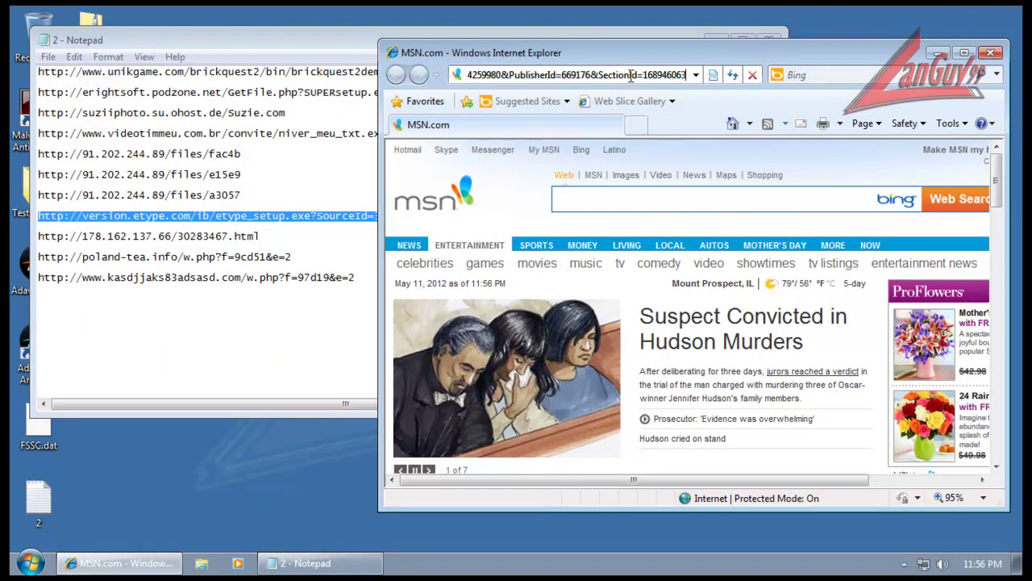
{"action": "key", "text": "Return"}
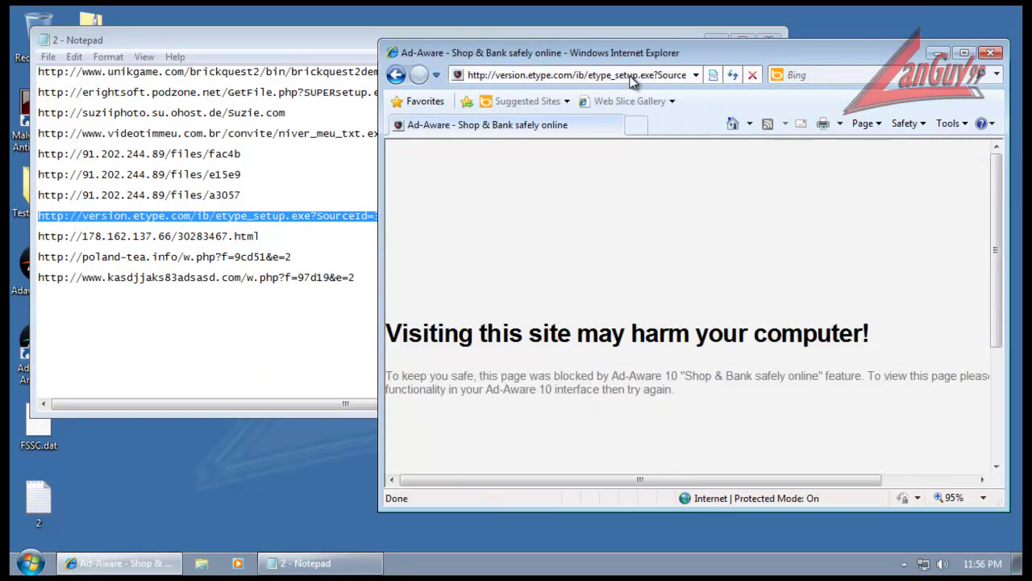
{"action": "left_click", "coordinate": [733, 123]}
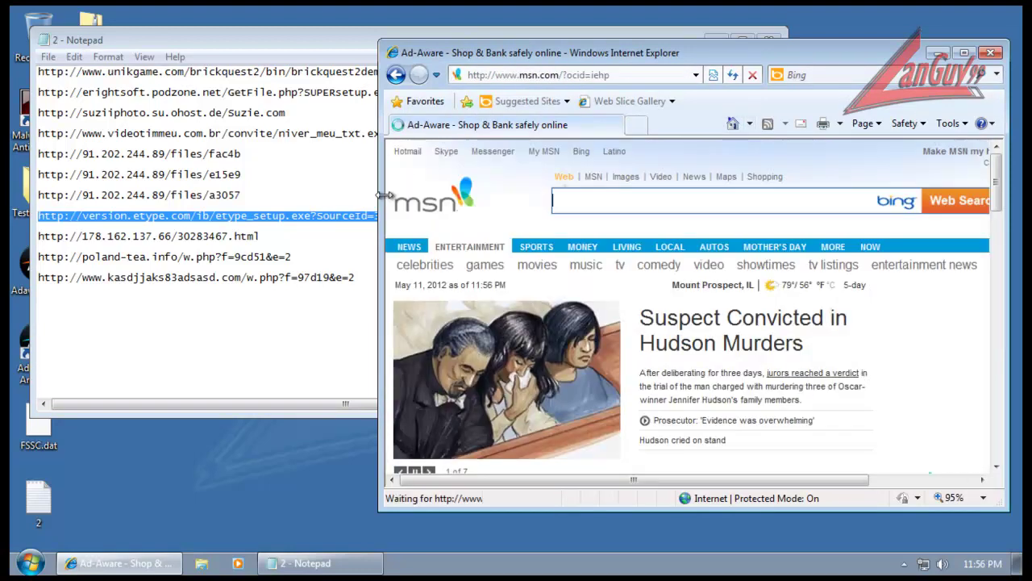
{"action": "left_click", "coordinate": [260, 234]}
{"action": "key", "text": "shift+Home"}
{"action": "left_click", "coordinate": [261, 232]}
{"action": "key", "text": "shift+Home"}
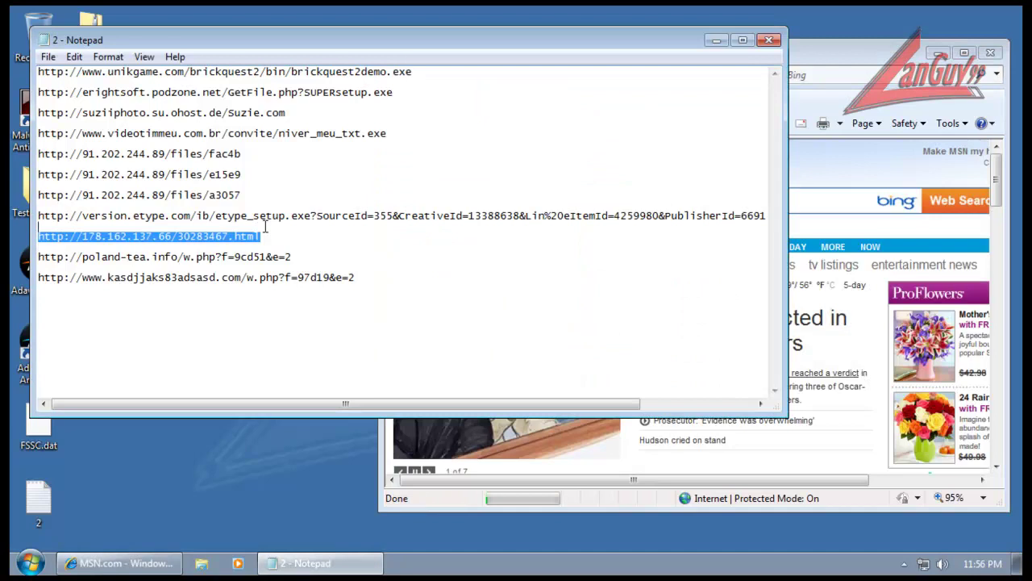
{"action": "left_click", "coordinate": [862, 52]}
{"action": "left_click", "coordinate": [608, 74]}
{"action": "key", "text": "ctrl+v"}
{"action": "key", "text": "Return"}
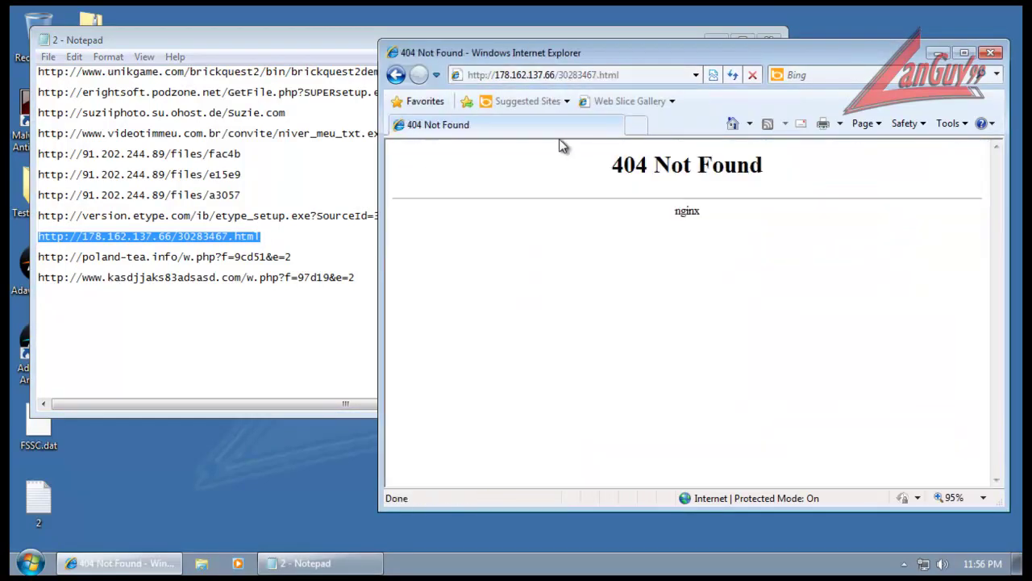
{"action": "left_click", "coordinate": [298, 253]}
{"action": "key", "text": "shift+Home"}
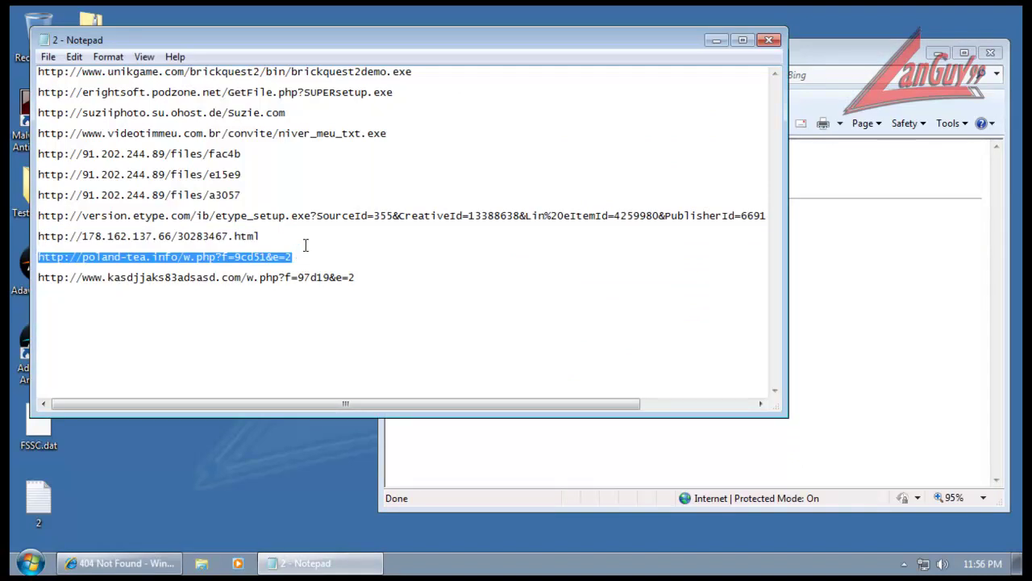
{"action": "left_click", "coordinate": [831, 57]}
{"action": "left_click", "coordinate": [653, 80]}
{"action": "key", "text": "ctrl+v"}
{"action": "key", "text": "Return"}
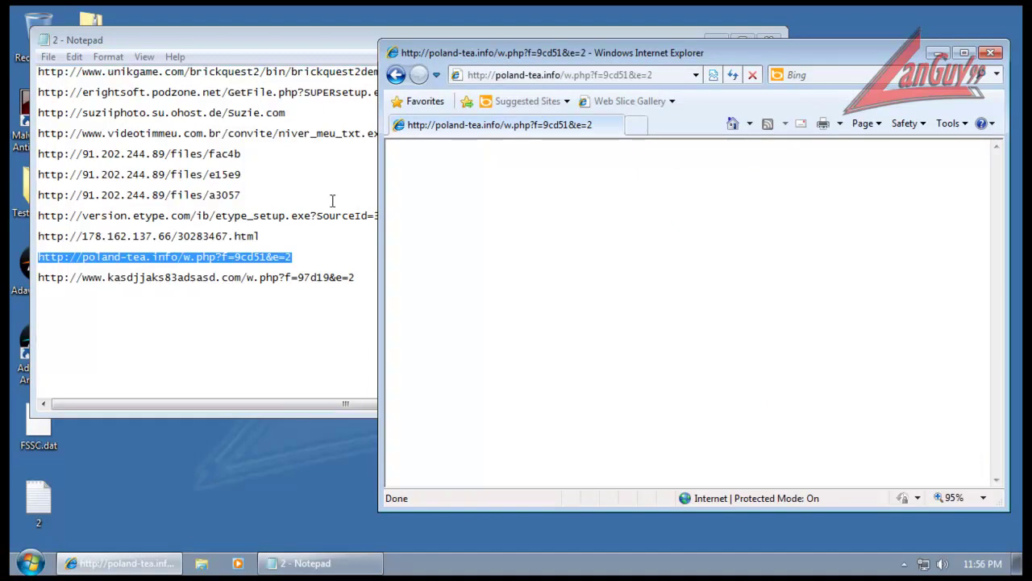
{"action": "left_click_drag", "start_coordinate": [357, 283], "coordinate": [359, 265]}
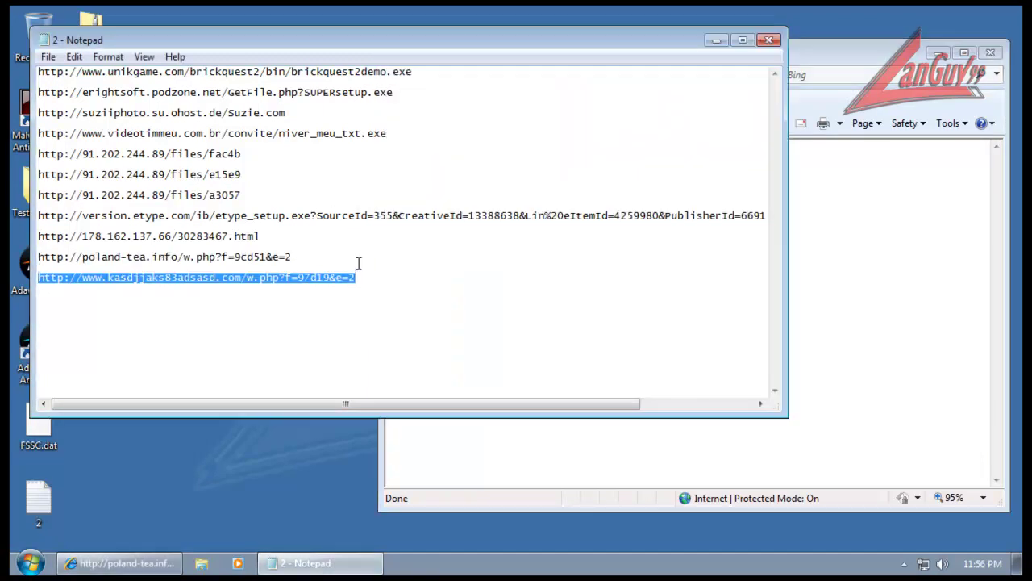
{"action": "left_click", "coordinate": [815, 47]}
{"action": "left_click", "coordinate": [641, 74]}
{"action": "key", "text": "ctrl+v"}
{"action": "key", "text": "Return"}
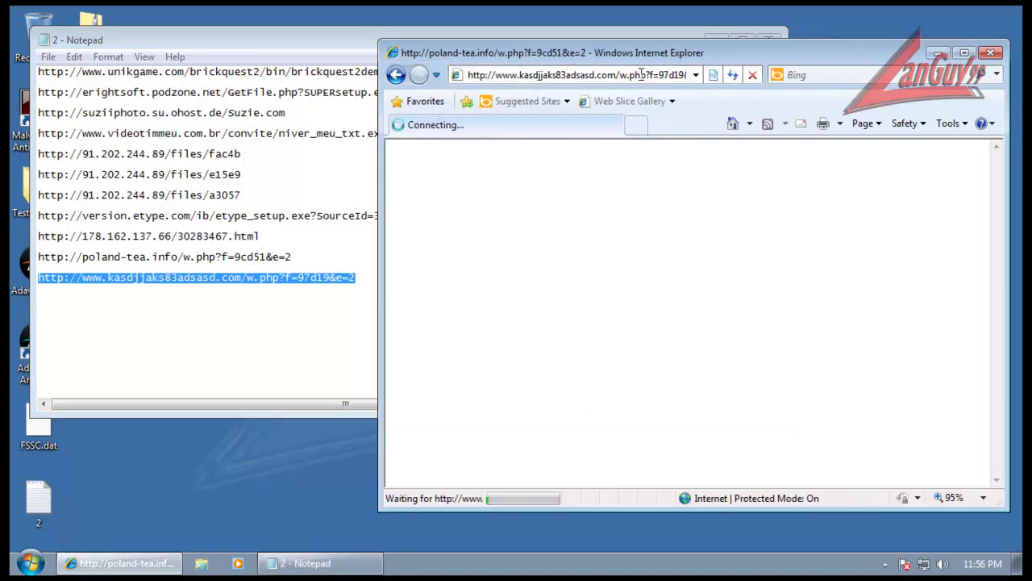
{"action": "left_click", "coordinate": [776, 40]}
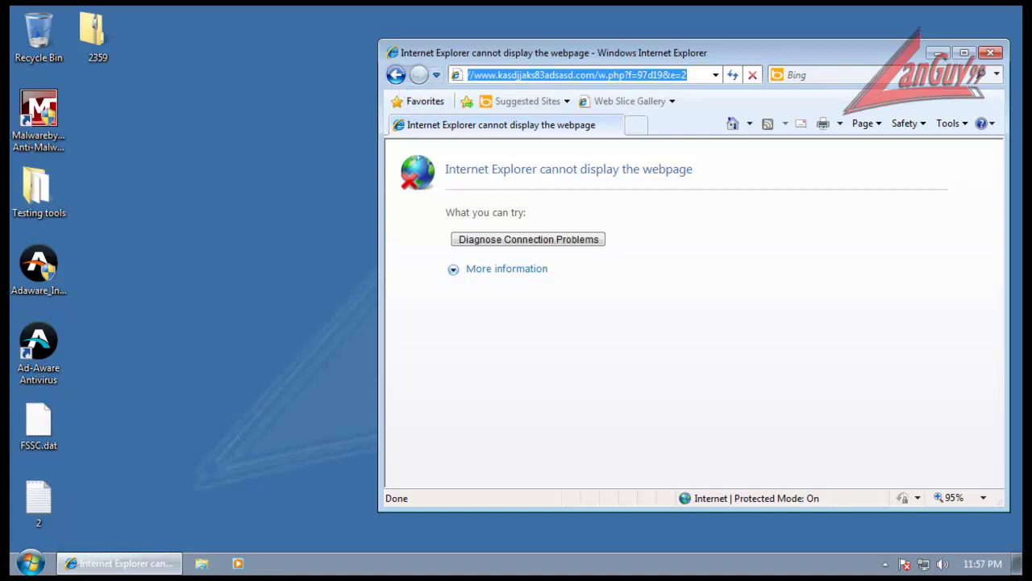
{"action": "left_click", "coordinate": [989, 54]}
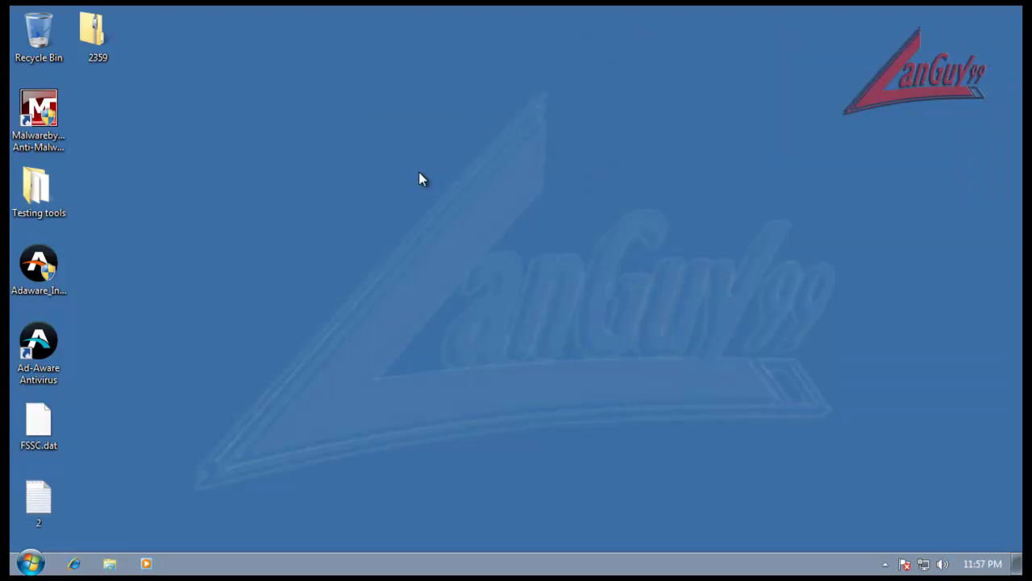
Open Ad-Aware Pro Security from the hidden notification icons, turn off Real-Time Protection, and close its window
{"action": "left_click", "coordinate": [885, 564]}
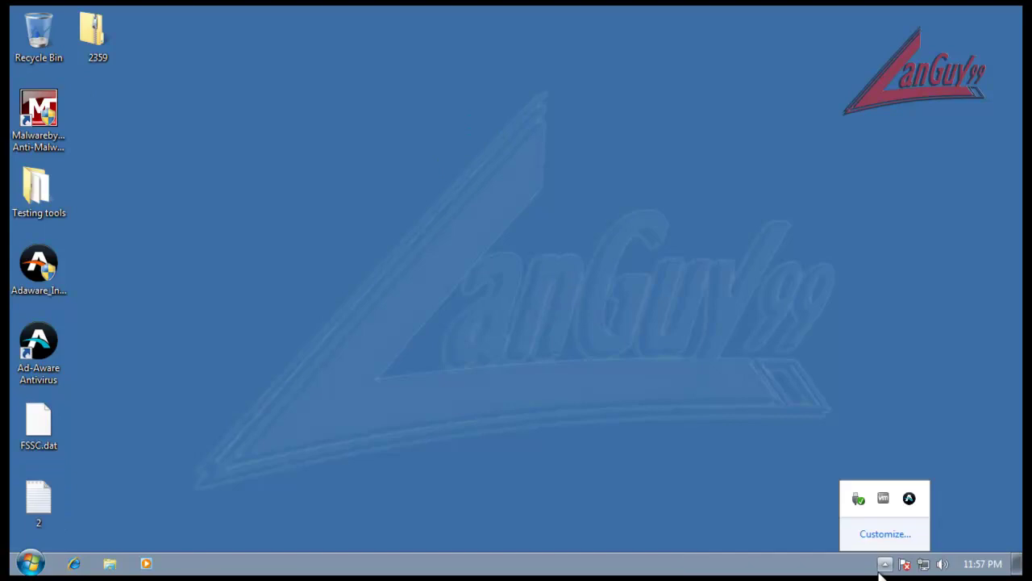
{"action": "left_click", "coordinate": [874, 448]}
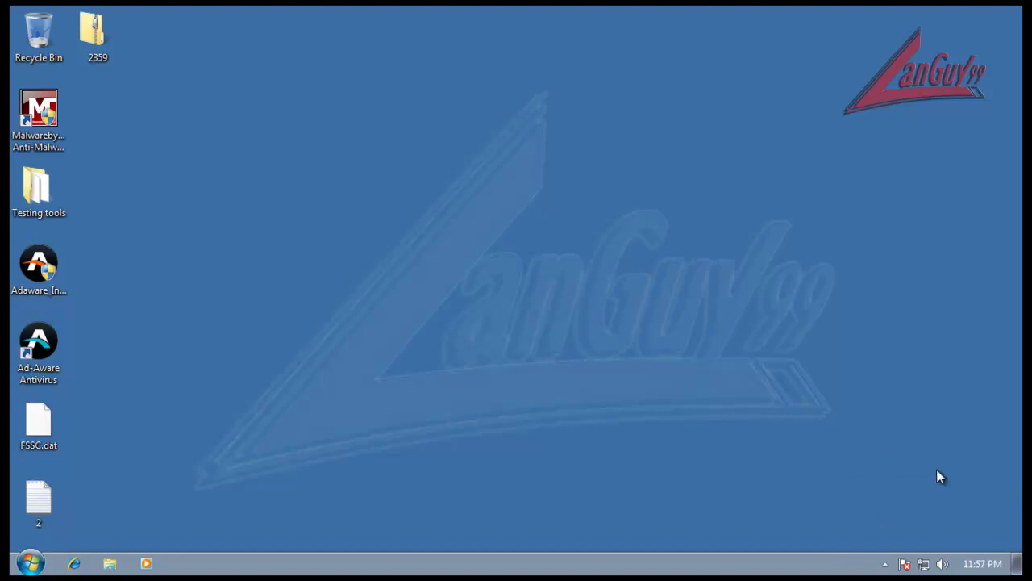
{"action": "left_click", "coordinate": [886, 562]}
{"action": "left_click", "coordinate": [911, 501]}
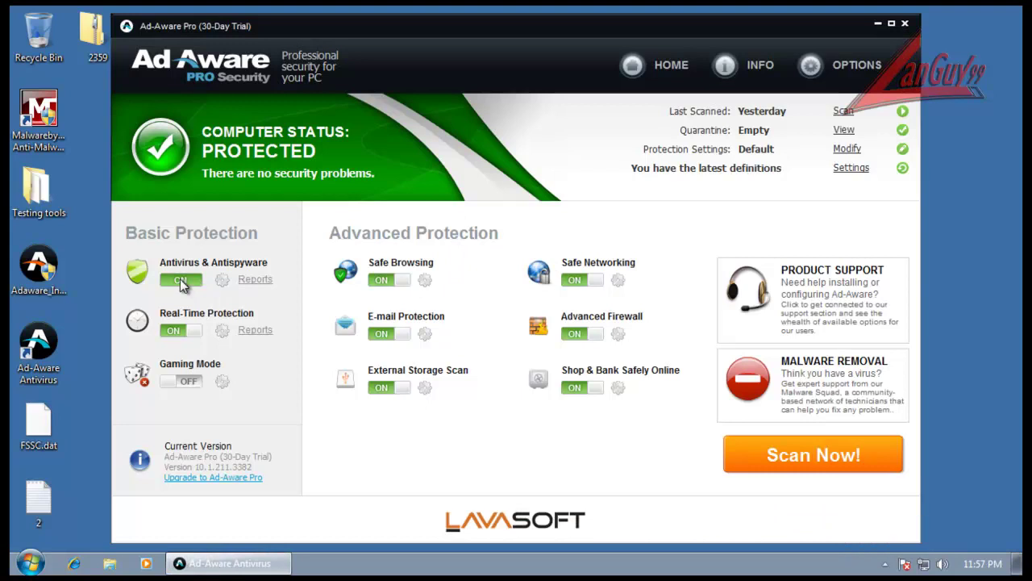
{"action": "left_click", "coordinate": [221, 281]}
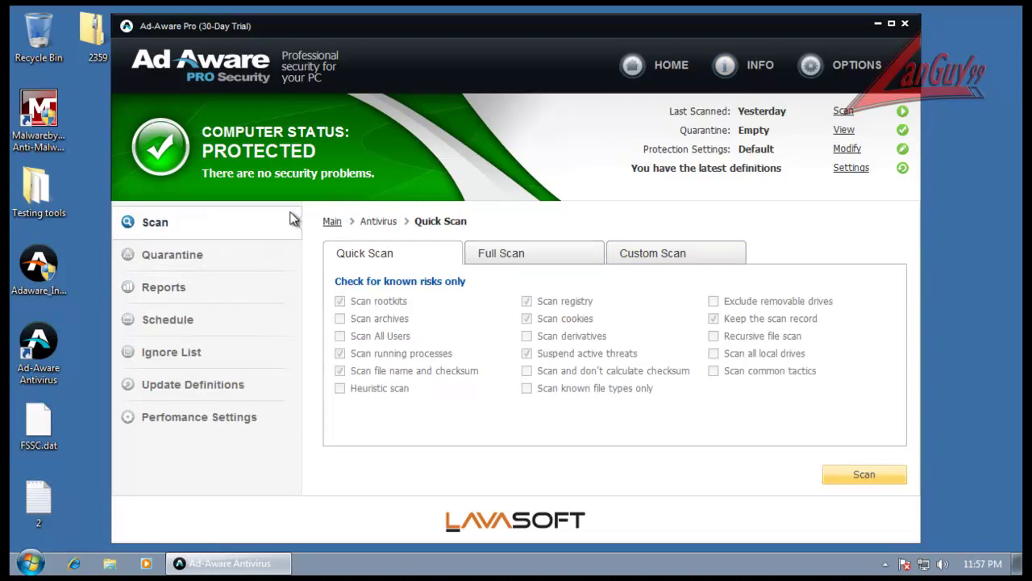
{"action": "left_click", "coordinate": [646, 65]}
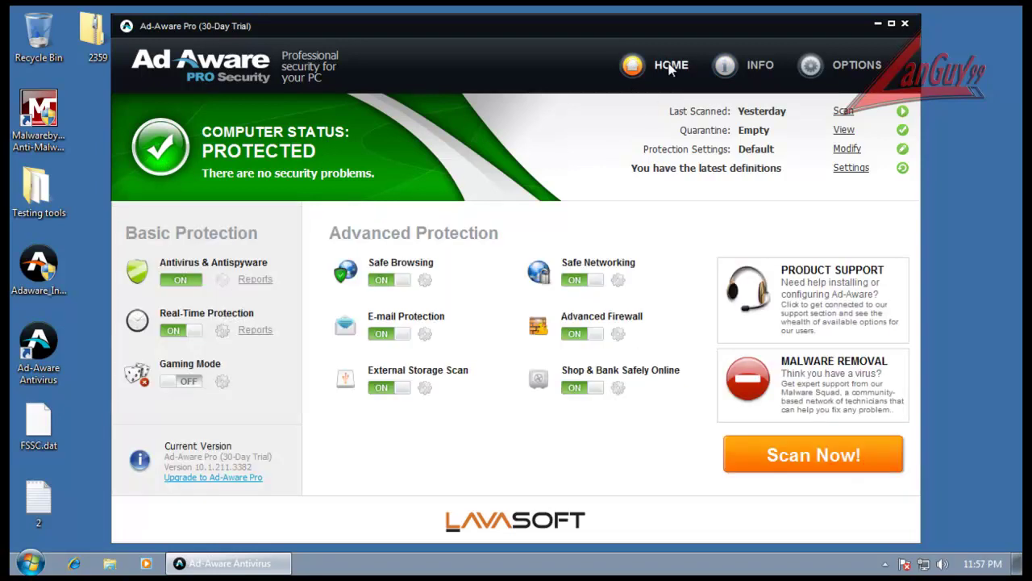
{"action": "left_click", "coordinate": [198, 331]}
{"action": "left_click_drag", "start_coordinate": [438, 26], "coordinate": [508, 41]}
{"action": "left_click", "coordinate": [945, 34]}
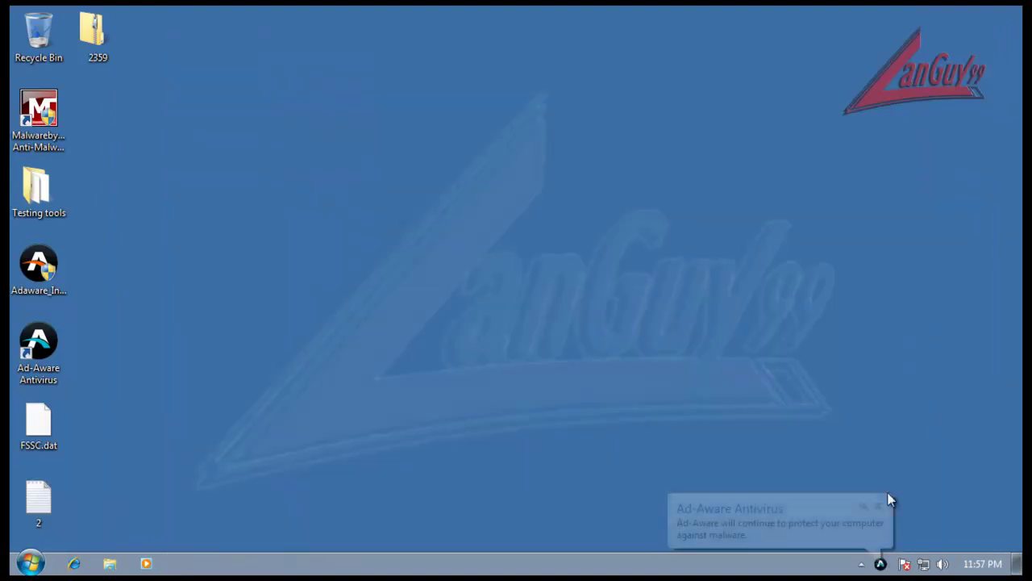
Show the hidden notification icons and open the 2359 compressed folder on the desktop
{"action": "left_click", "coordinate": [865, 565]}
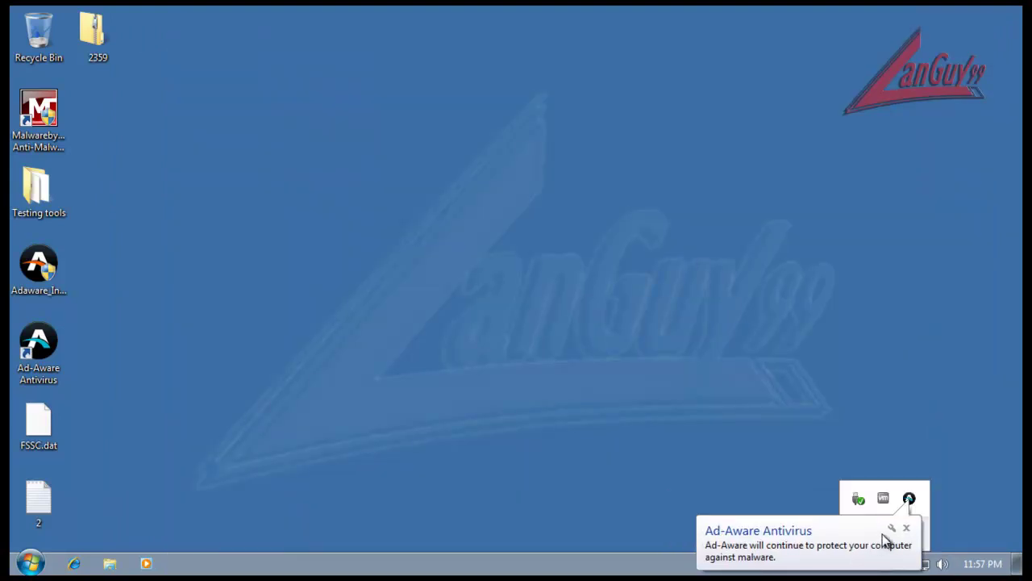
{"action": "double_click", "coordinate": [92, 32]}
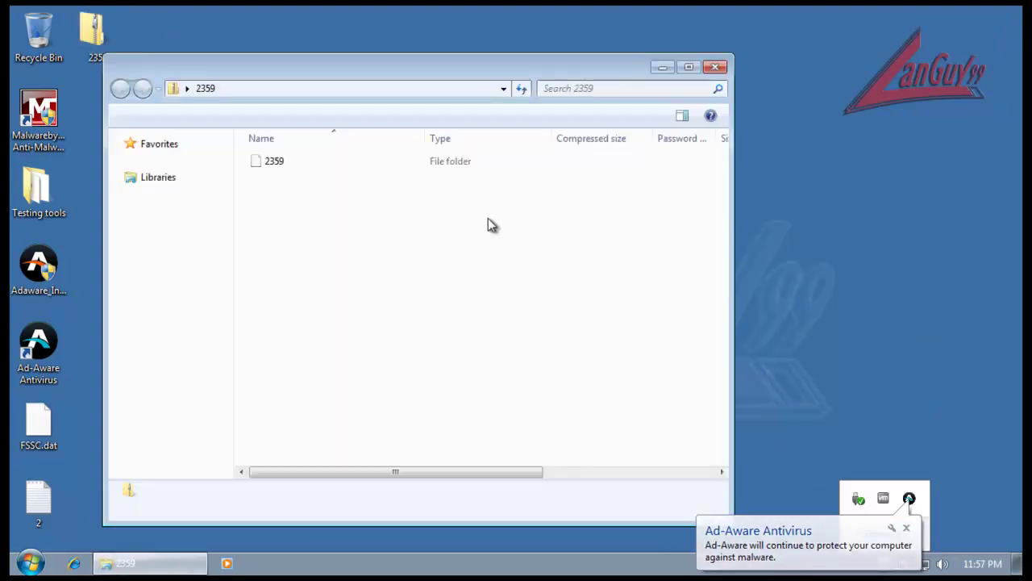
Open Control Panel, look through all its items in the Large icons view, and close the window
{"action": "left_click", "coordinate": [31, 563]}
{"action": "left_click", "coordinate": [276, 411]}
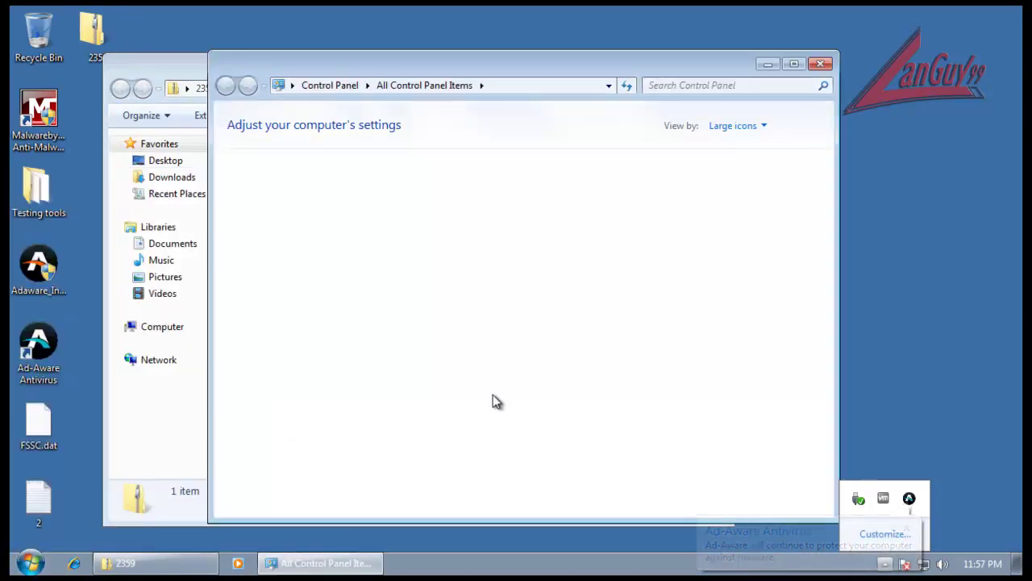
{"action": "left_click", "coordinate": [754, 126]}
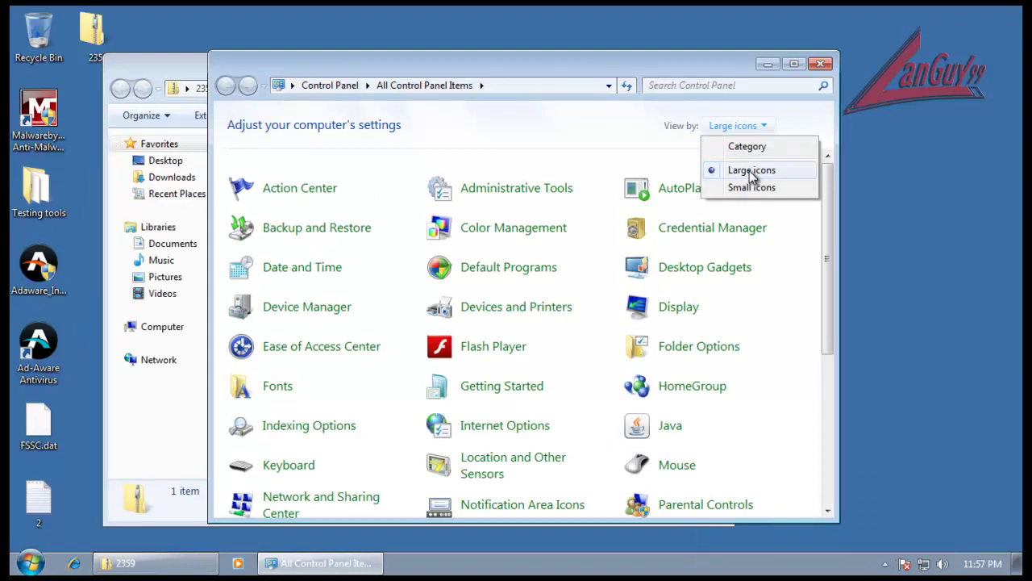
{"action": "left_click", "coordinate": [743, 149]}
{"action": "left_click", "coordinate": [754, 126]}
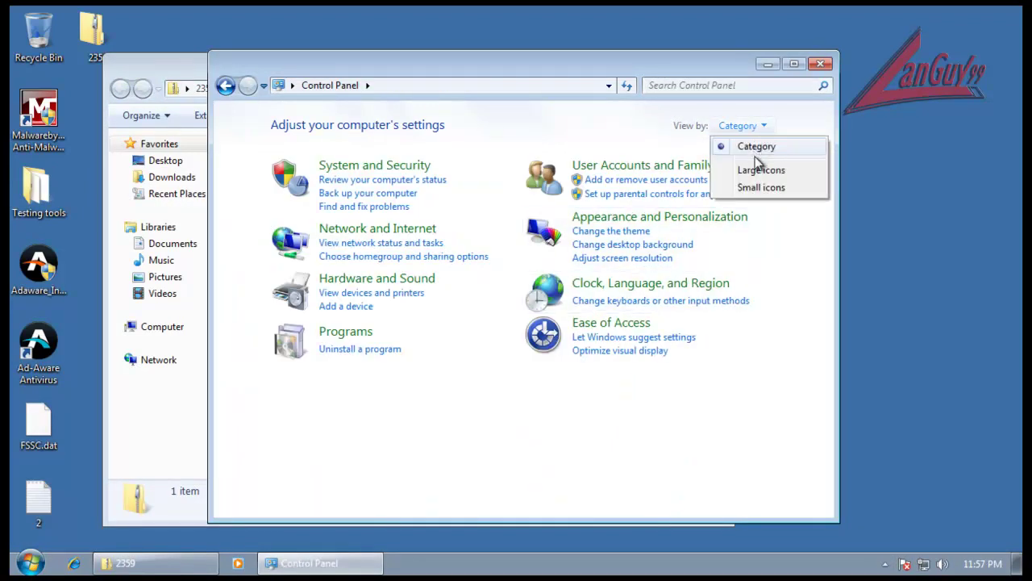
{"action": "left_click", "coordinate": [756, 171]}
{"action": "scroll", "coordinate": [742, 250], "scroll_direction": "down", "scroll_amount": 3}
{"action": "scroll", "coordinate": [738, 245], "scroll_direction": "down", "scroll_amount": 3}
{"action": "scroll", "coordinate": [735, 245], "scroll_direction": "up", "scroll_amount": 1}
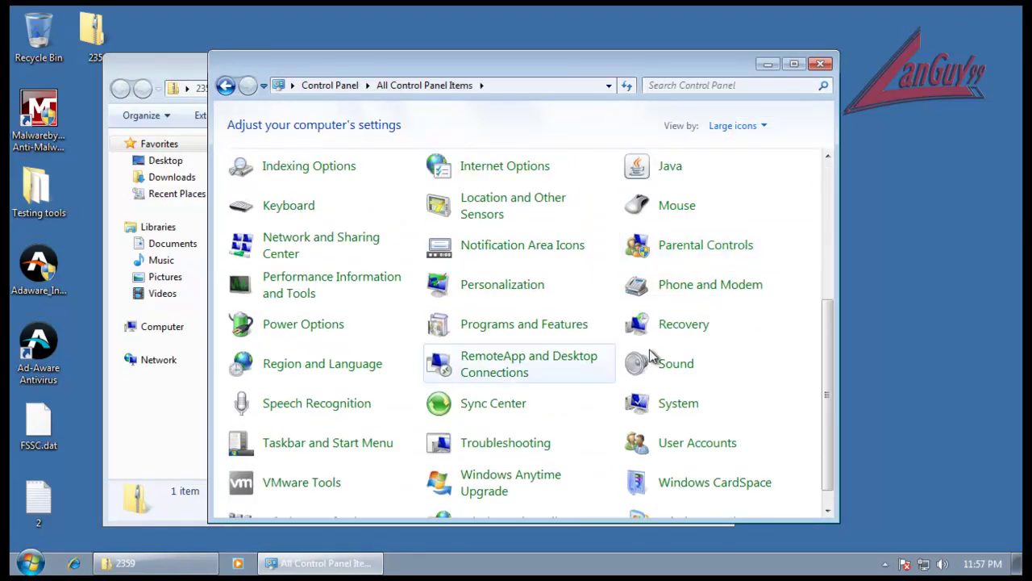
{"action": "scroll", "coordinate": [735, 245], "scroll_direction": "down", "scroll_amount": 1}
{"action": "left_click", "coordinate": [365, 504]}
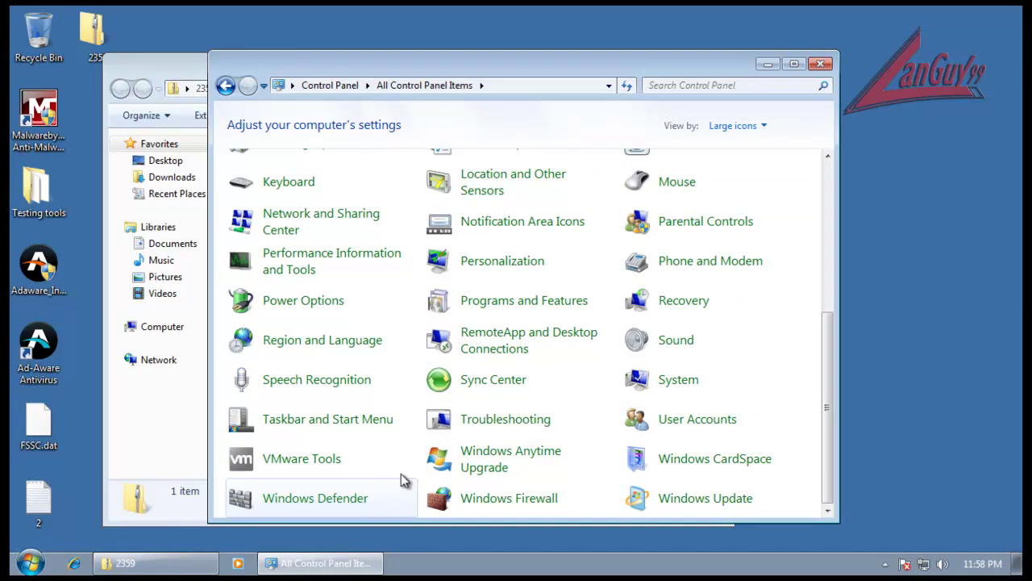
{"action": "left_click", "coordinate": [645, 353]}
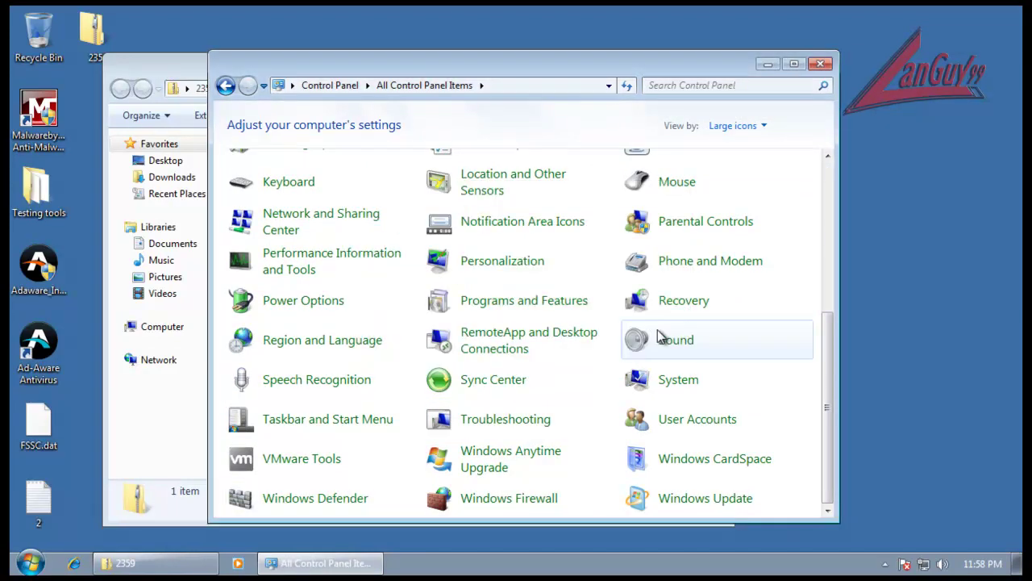
{"action": "left_click", "coordinate": [820, 63]}
Extract the 2359 folder from the compressed archive to the desktop and close the archive window
{"action": "left_click_drag", "start_coordinate": [280, 165], "coordinate": [193, 33]}
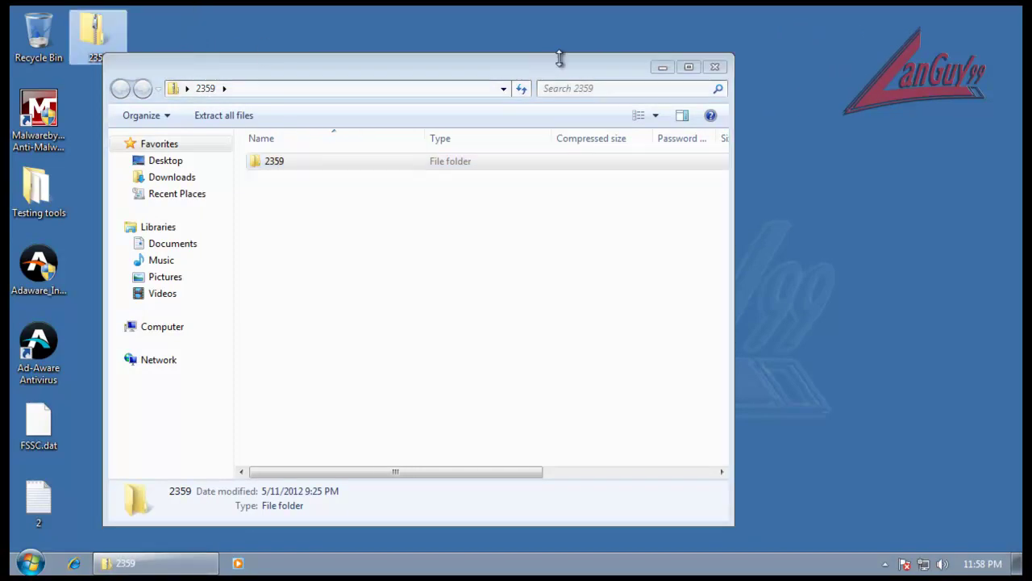
{"action": "left_click", "coordinate": [715, 68]}
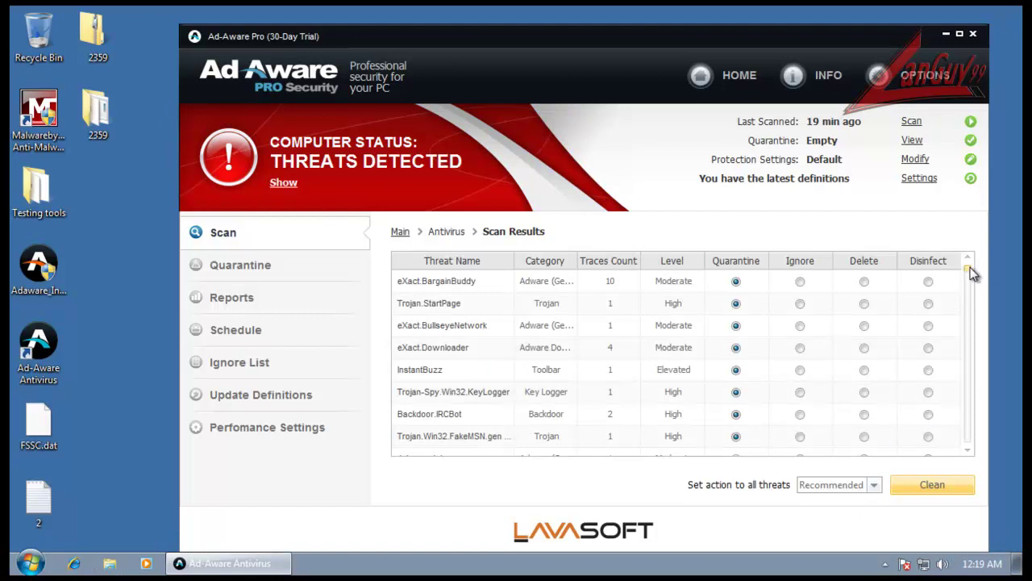
Review the threats in Ad-Aware's scan results, set the action for all threats to Delete, and clean them
{"action": "left_click_drag", "start_coordinate": [967, 274], "coordinate": [976, 301]}
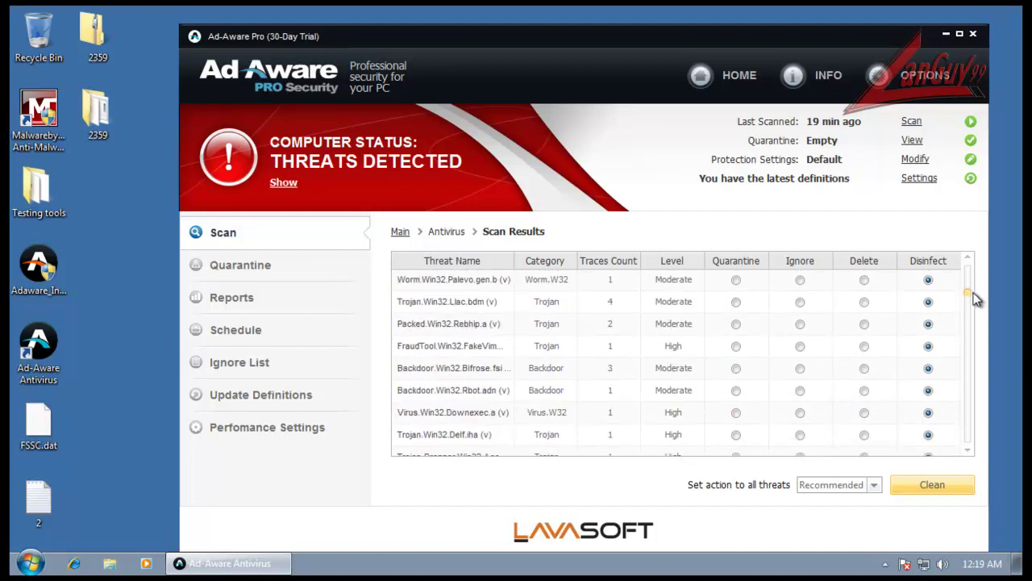
{"action": "left_click_drag", "start_coordinate": [976, 299], "coordinate": [966, 435]}
{"action": "left_click", "coordinate": [874, 484]}
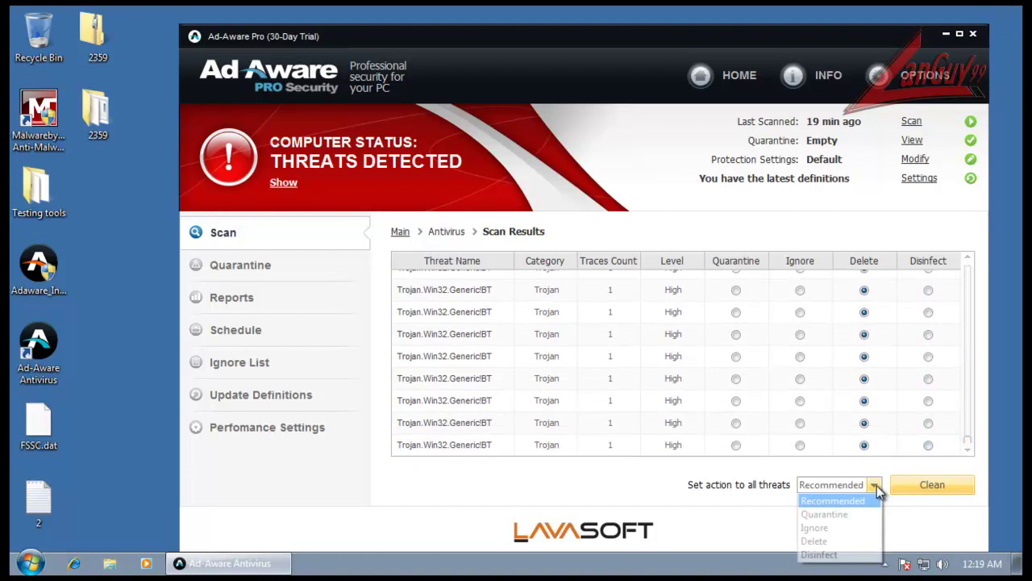
{"action": "left_click", "coordinate": [863, 540]}
{"action": "left_click_drag", "start_coordinate": [971, 446], "coordinate": [967, 257]}
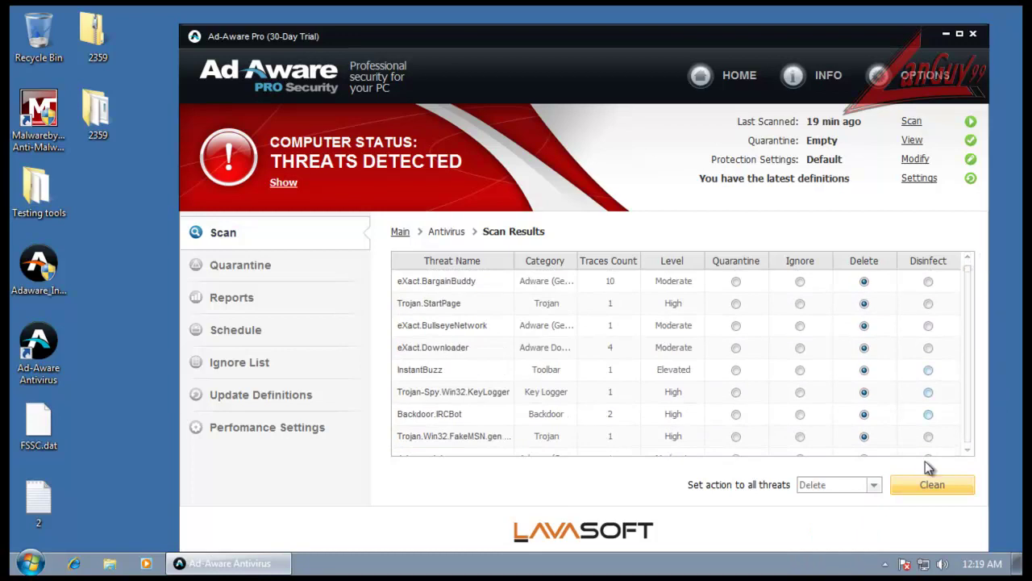
{"action": "left_click", "coordinate": [932, 487]}
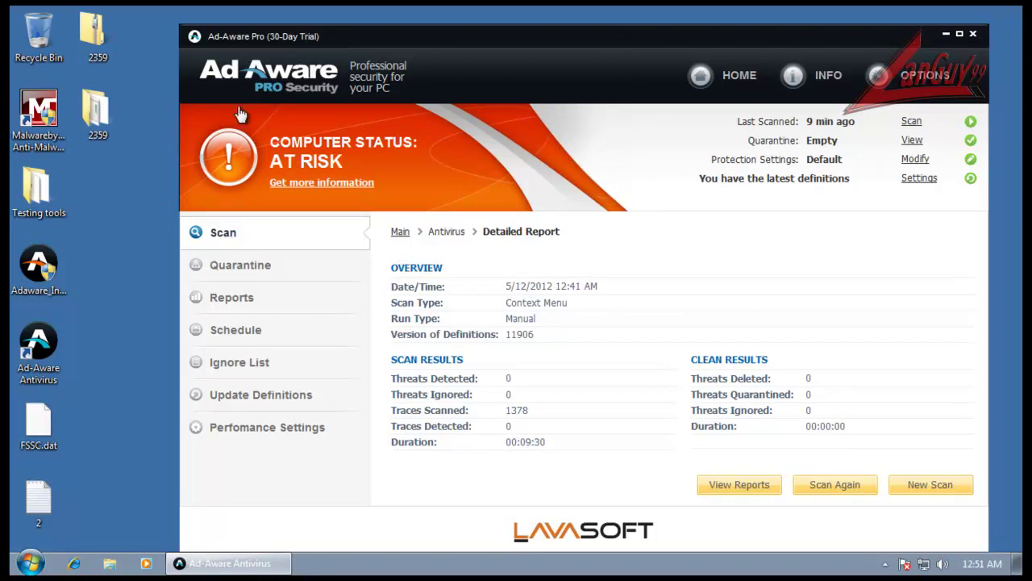
Return to the Ad-Aware home page, turn Real-Time Protection back on, and close the window
{"action": "left_click", "coordinate": [730, 77]}
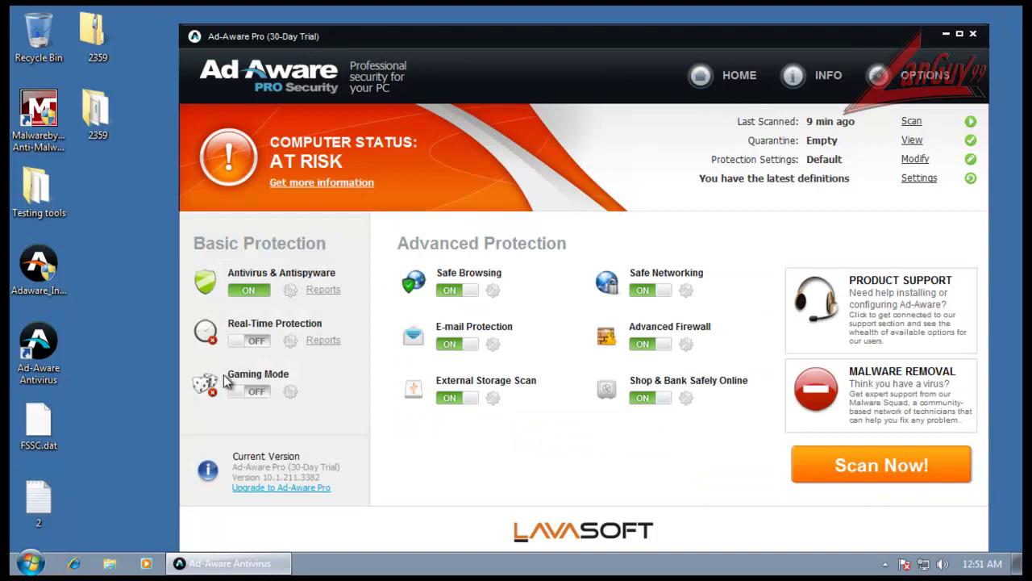
{"action": "left_click", "coordinate": [246, 343]}
{"action": "left_click", "coordinate": [973, 35]}
Open the properties of the extracted 2359 folder on the desktop to check how many files remain
{"action": "left_click", "coordinate": [98, 113]}
{"action": "right_click", "coordinate": [100, 114]}
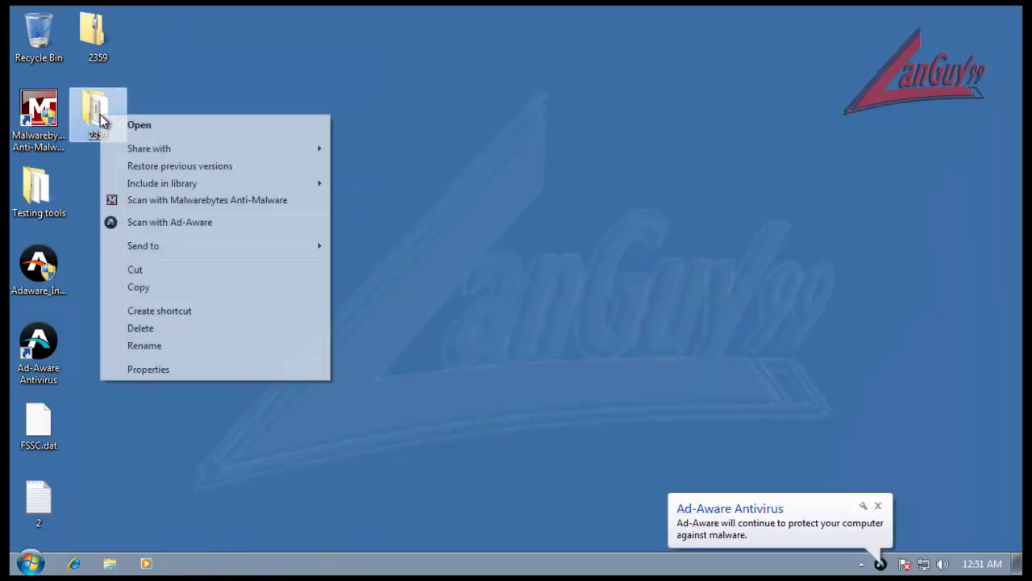
{"action": "left_click", "coordinate": [173, 370]}
{"action": "left_click_drag", "start_coordinate": [258, 137], "coordinate": [309, 138]}
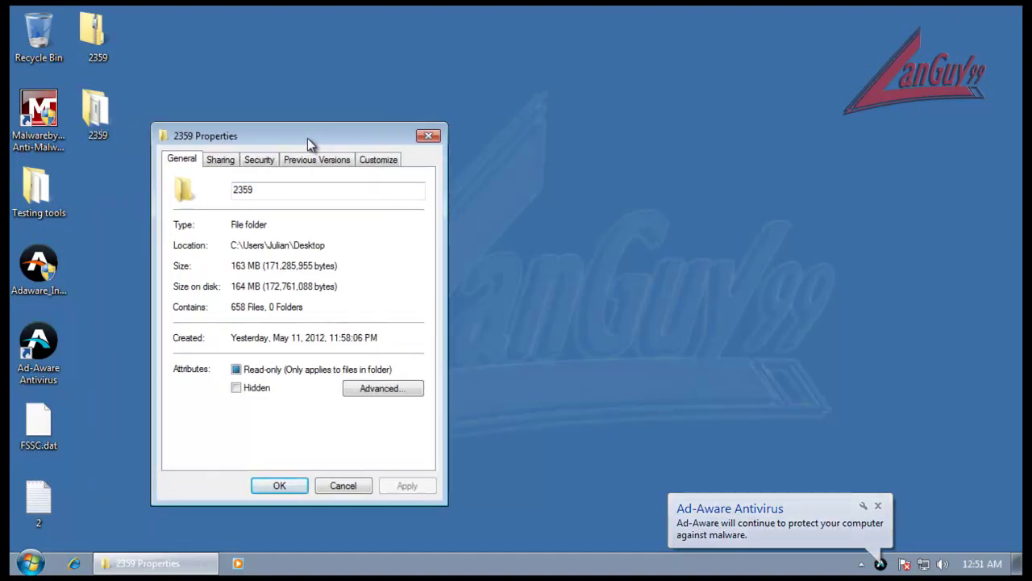
Enter the removed-sample ratio 2359 - 658 / 2359 in Calculator, clear it, and close Calculator and the 2359 folder's properties
{"action": "key", "text": "XF86Calculator"}
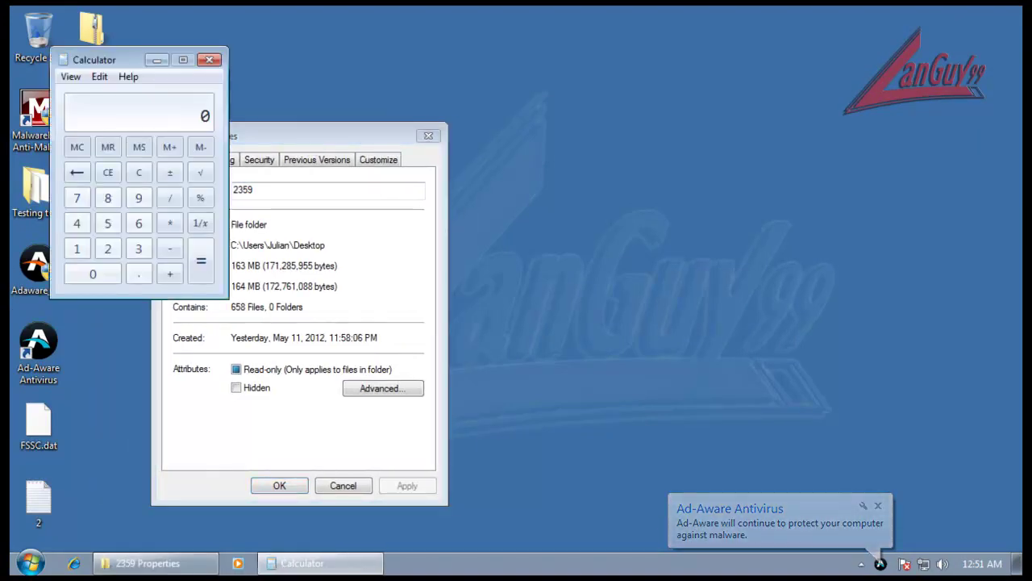
{"action": "left_click_drag", "start_coordinate": [118, 59], "coordinate": [219, 32]}
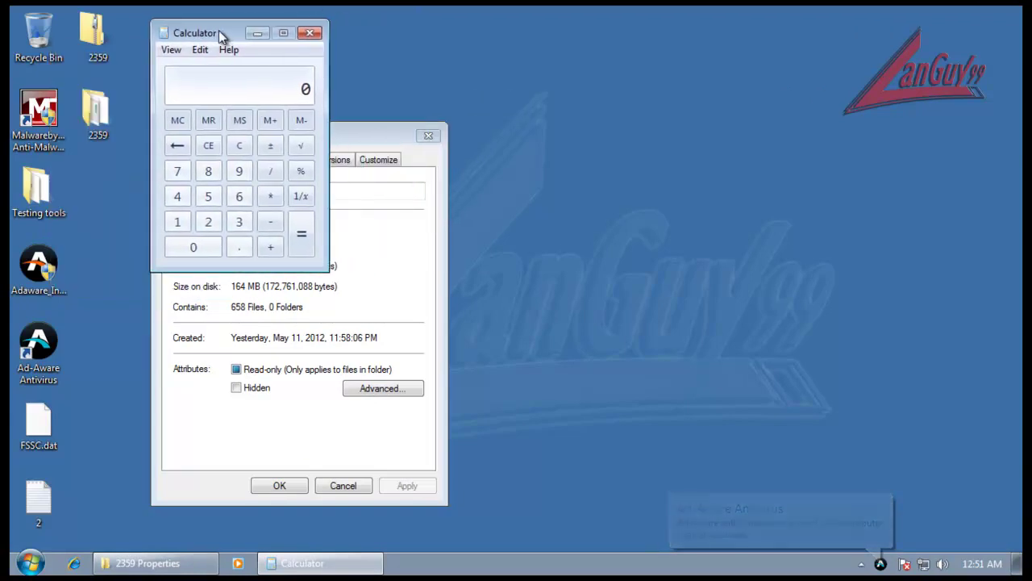
{"action": "type", "text": "2359-65"}
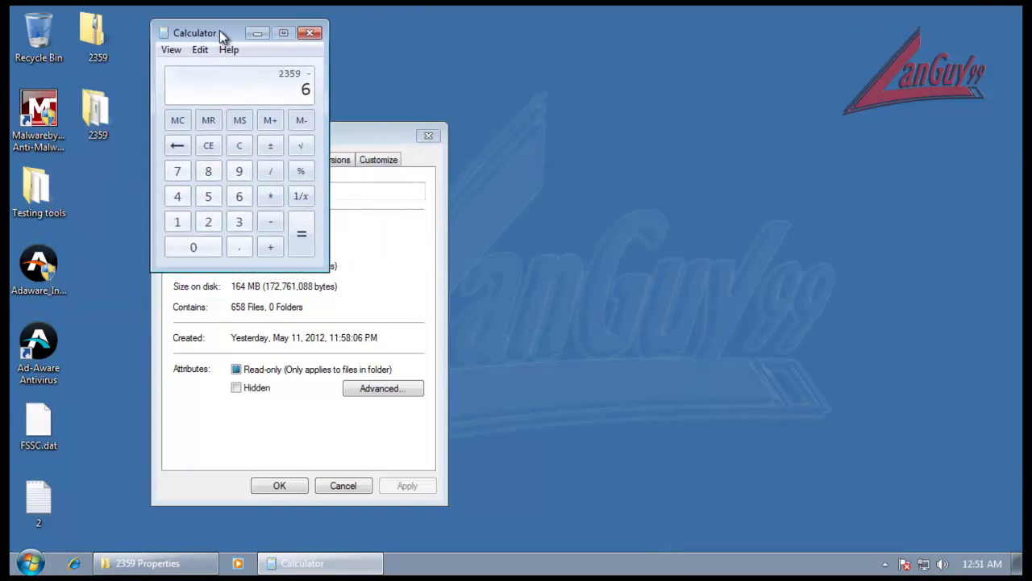
{"action": "type", "text": "8/2359="}
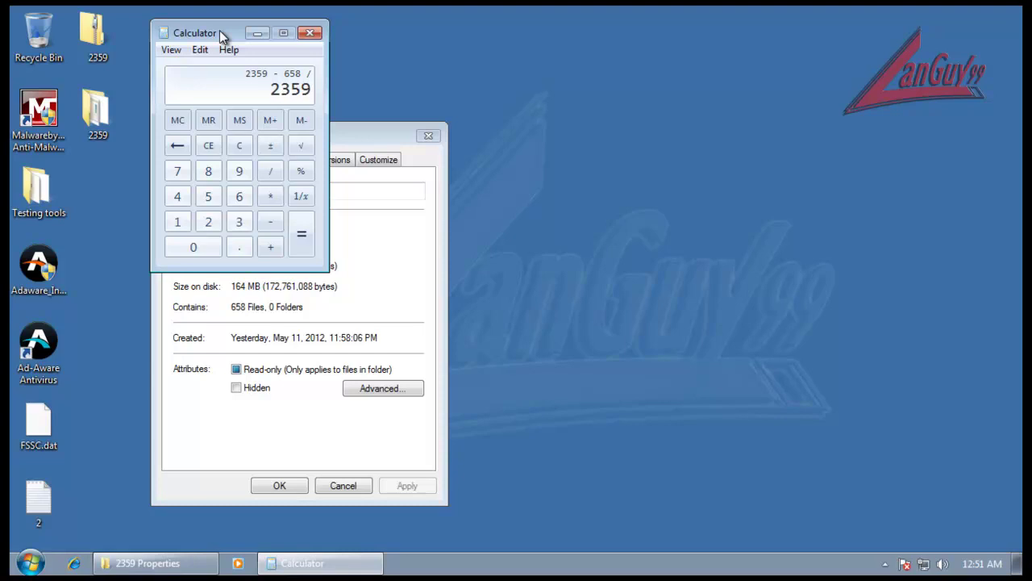
{"action": "left_click", "coordinate": [242, 147]}
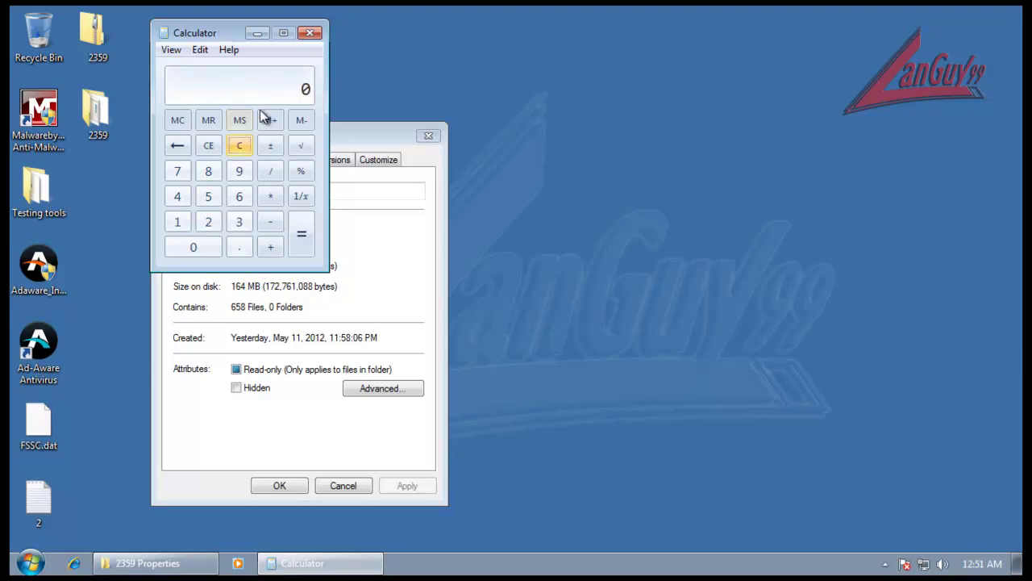
{"action": "left_click", "coordinate": [310, 33]}
{"action": "left_click", "coordinate": [428, 136]}
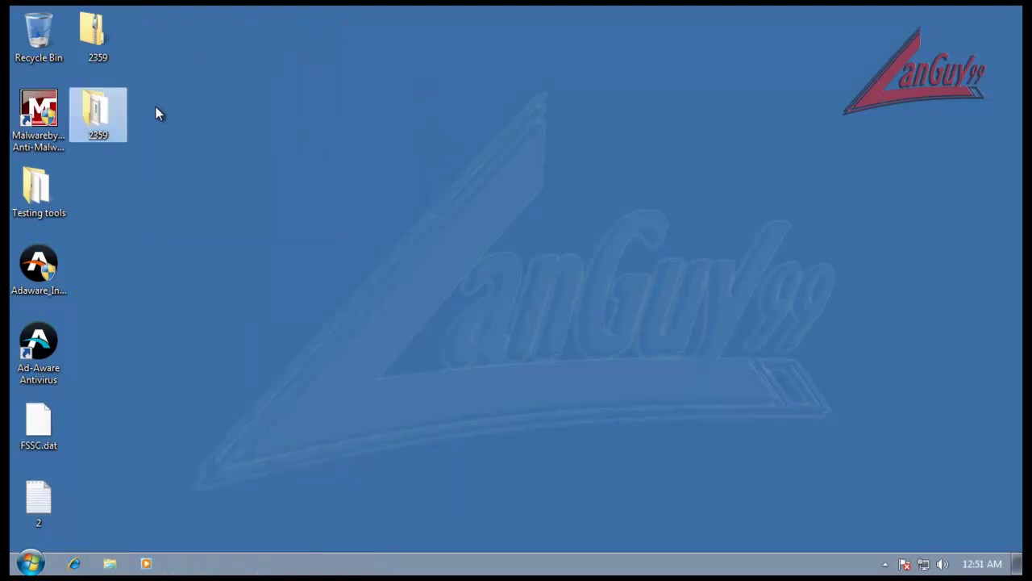
Open the extracted 2359 folder from the desktop and run sample 0003
{"action": "double_click", "coordinate": [113, 118]}
{"action": "left_click_drag", "start_coordinate": [453, 71], "coordinate": [497, 57]}
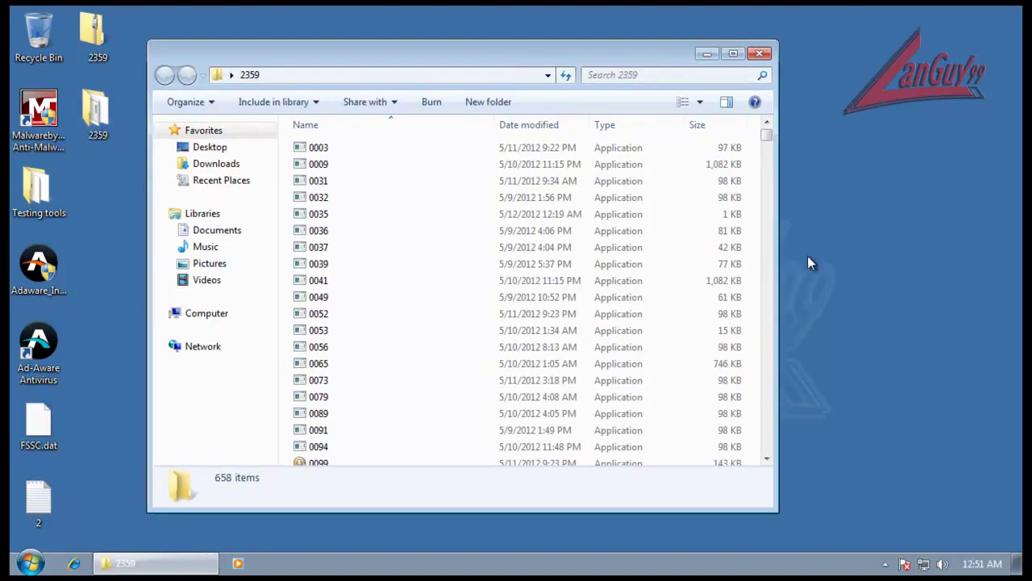
{"action": "left_click", "coordinate": [886, 563]}
{"action": "left_click", "coordinate": [886, 563]}
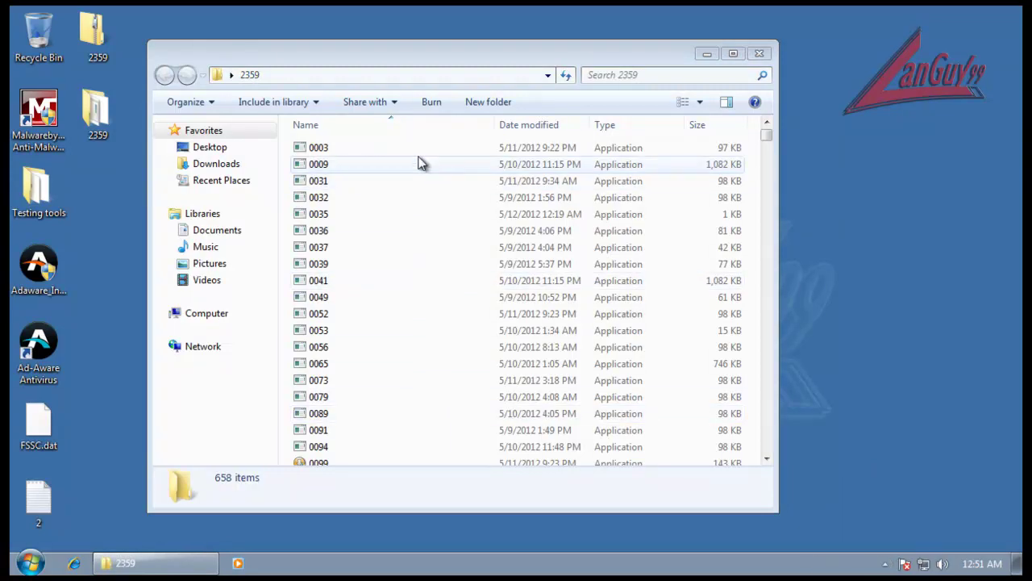
{"action": "left_click", "coordinate": [417, 131]}
{"action": "left_click", "coordinate": [414, 134]}
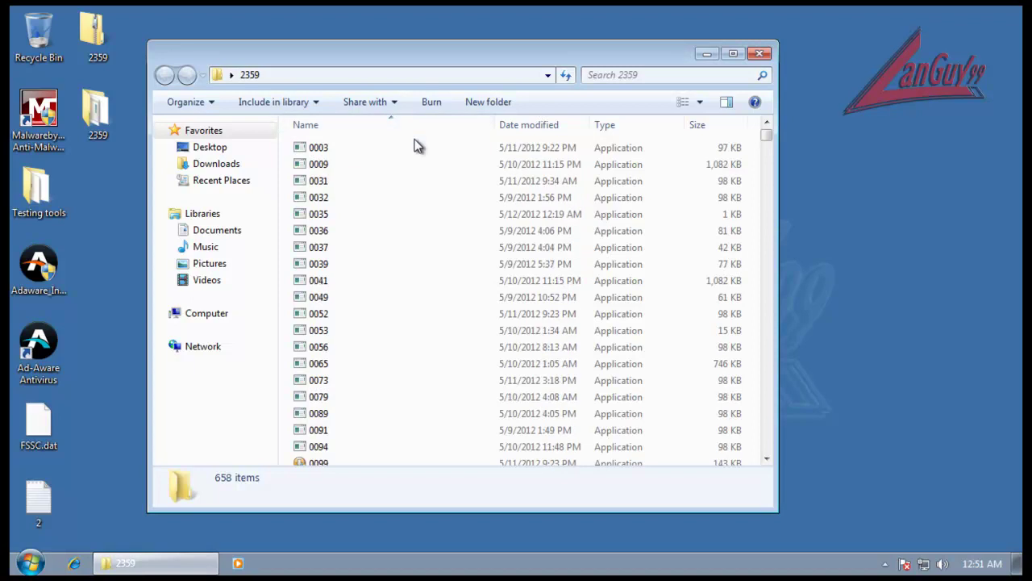
{"action": "left_click", "coordinate": [412, 154]}
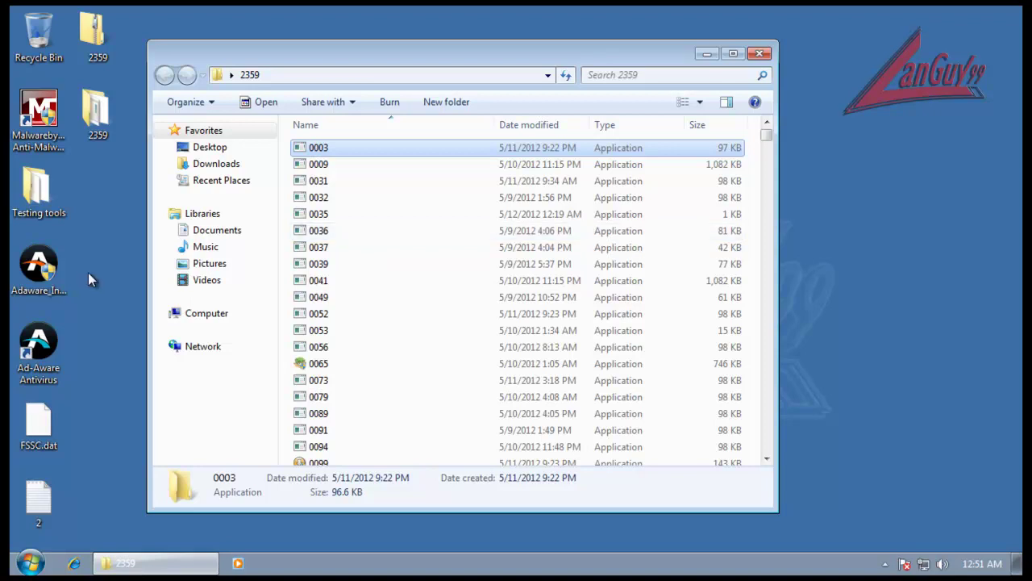
Launch CCE and KillSwitch from the CCE folder inside Testing tools, and close that folder window
{"action": "left_click", "coordinate": [38, 197]}
{"action": "double_click", "coordinate": [38, 198]}
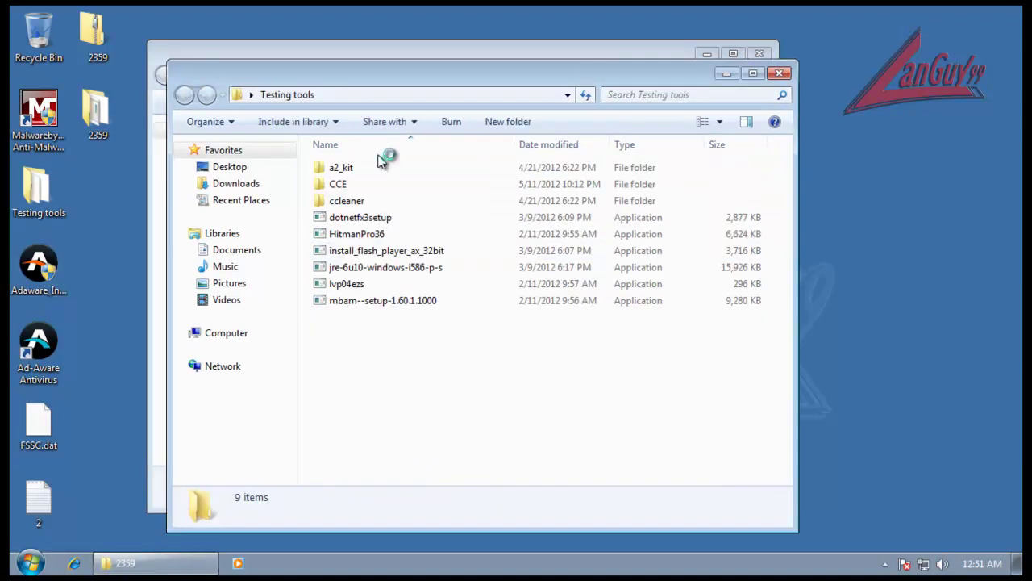
{"action": "double_click", "coordinate": [337, 183]}
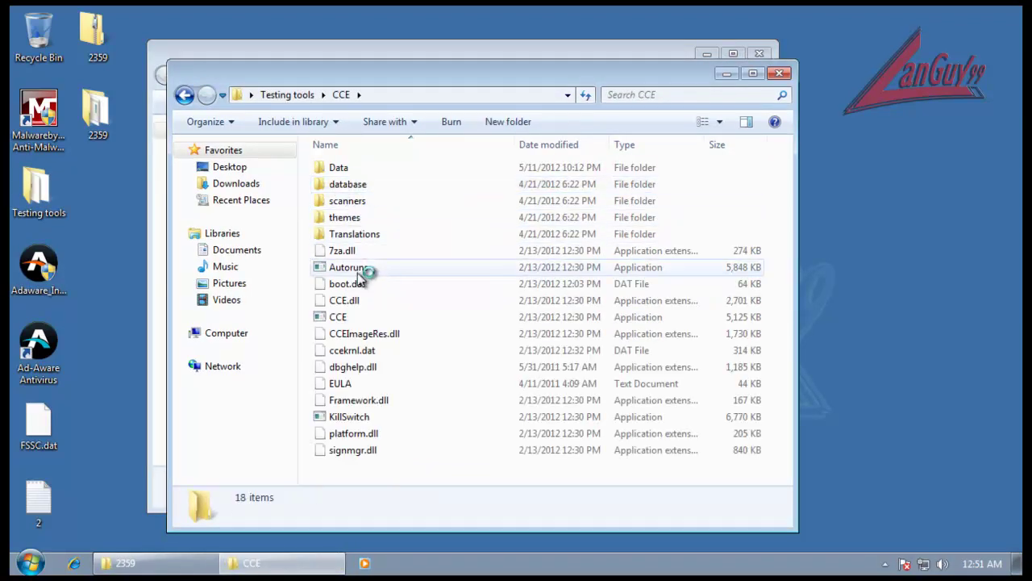
{"action": "left_click", "coordinate": [345, 317]}
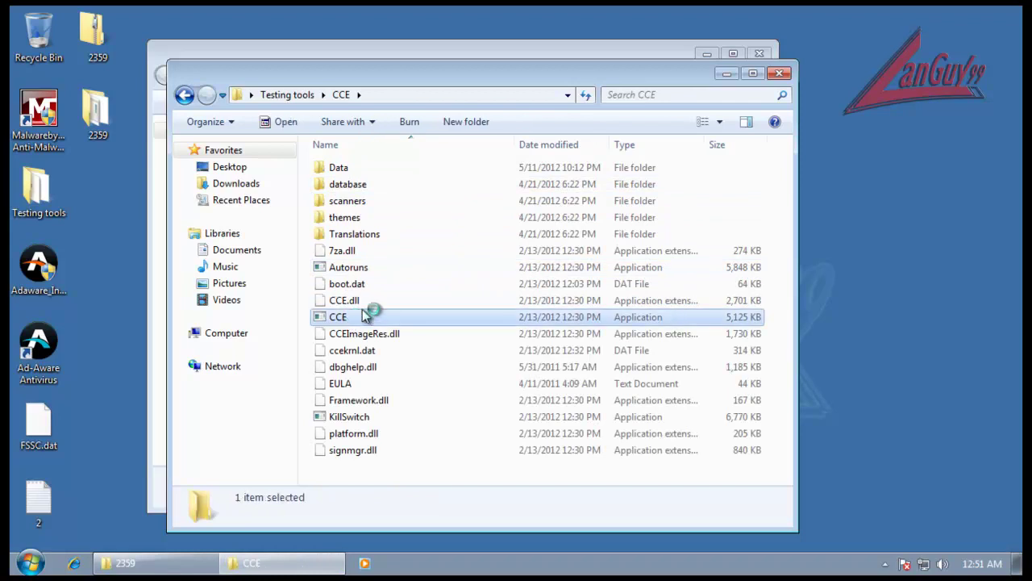
{"action": "left_click", "coordinate": [363, 418]}
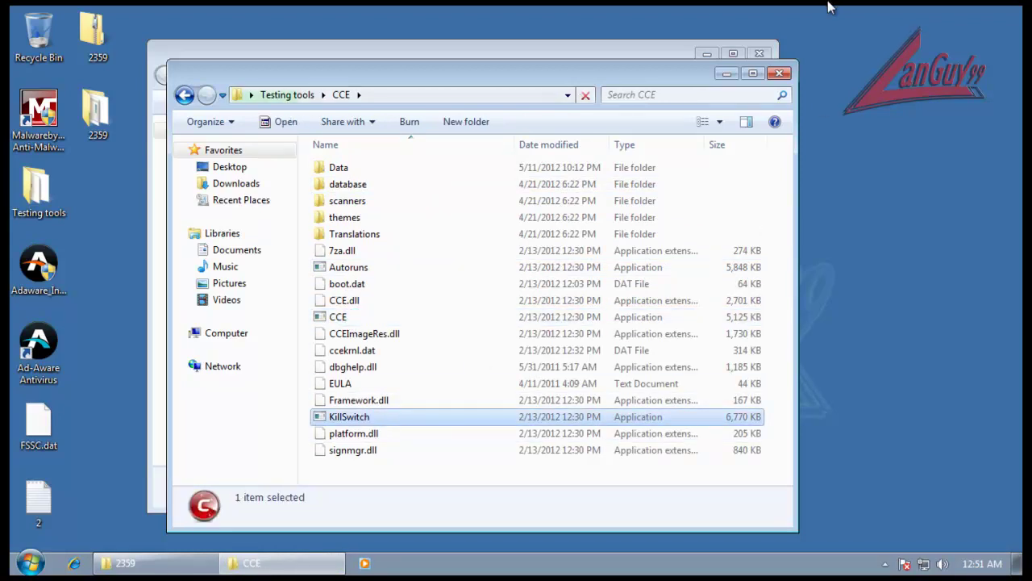
{"action": "left_click", "coordinate": [780, 73]}
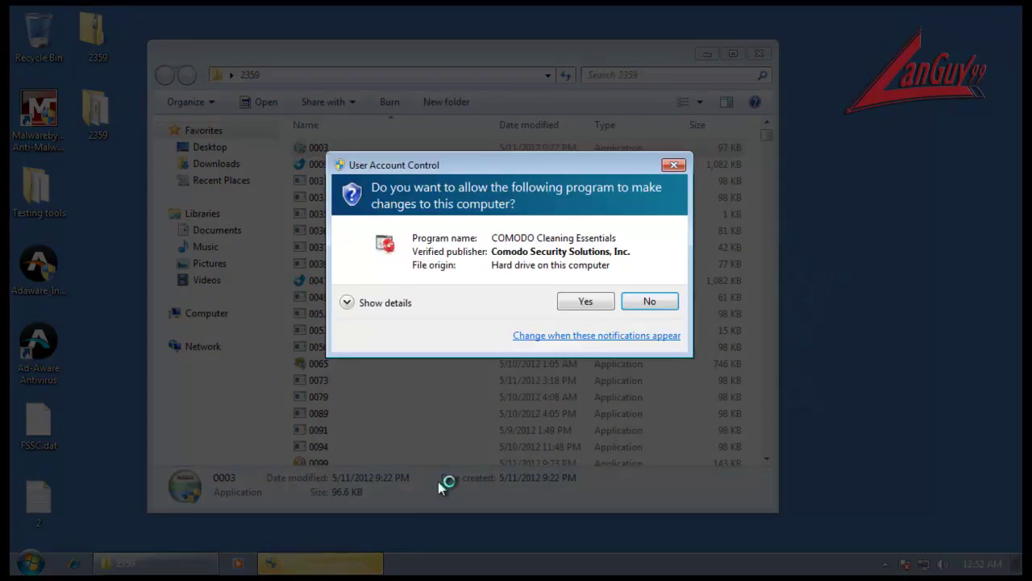
Allow KillSwitch through User Account Control, refuse the other COMODO Cleaning Essentials request, and review the running processes
{"action": "left_click", "coordinate": [587, 303]}
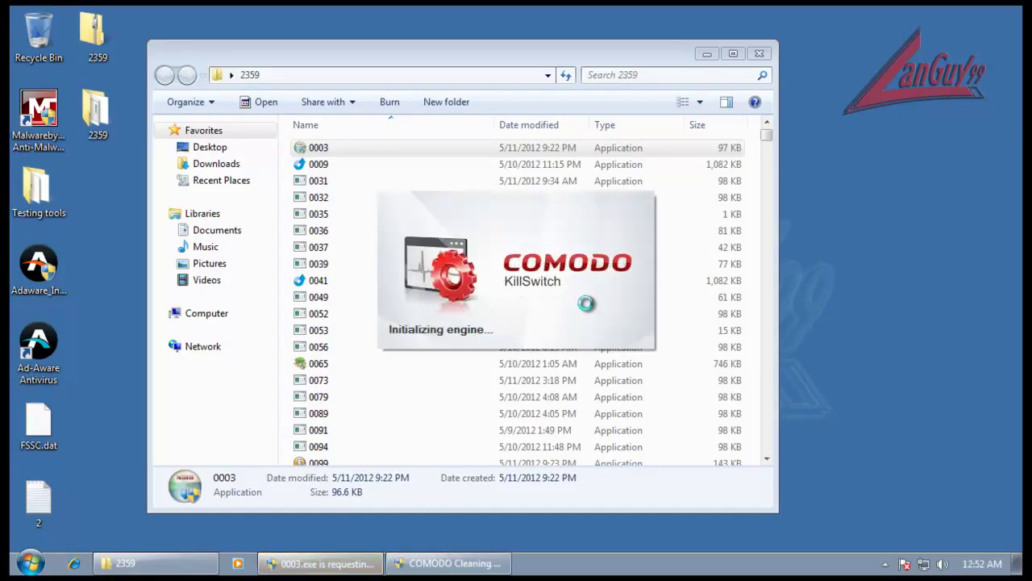
{"action": "left_click", "coordinate": [460, 565]}
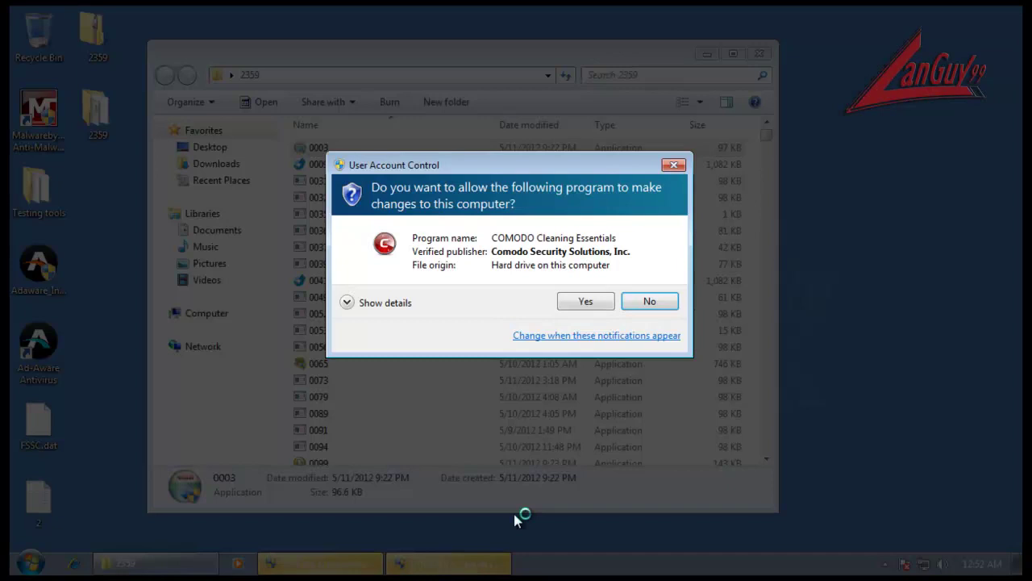
{"action": "left_click", "coordinate": [660, 302]}
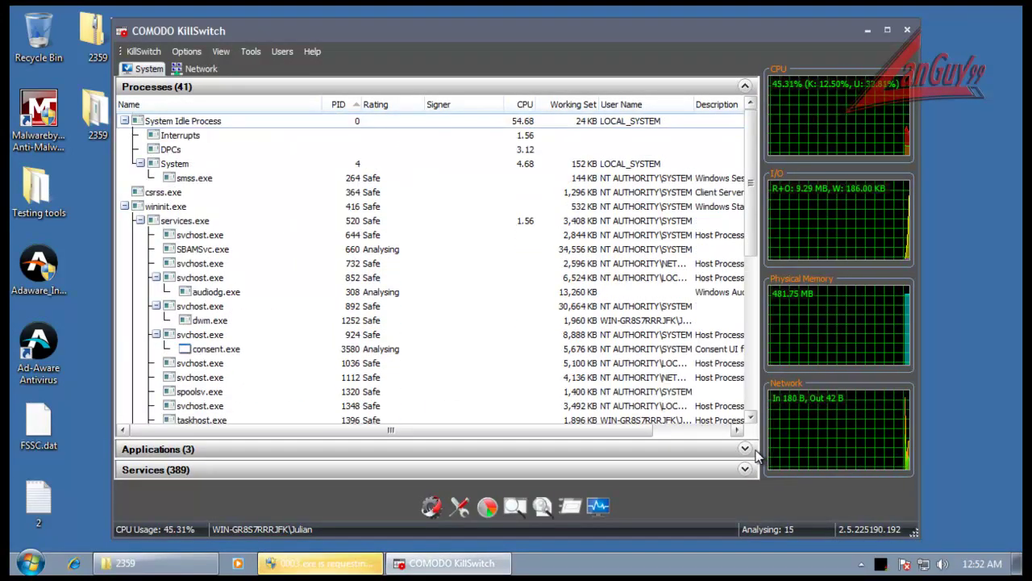
{"action": "scroll", "coordinate": [755, 367], "scroll_direction": "down", "scroll_amount": 10}
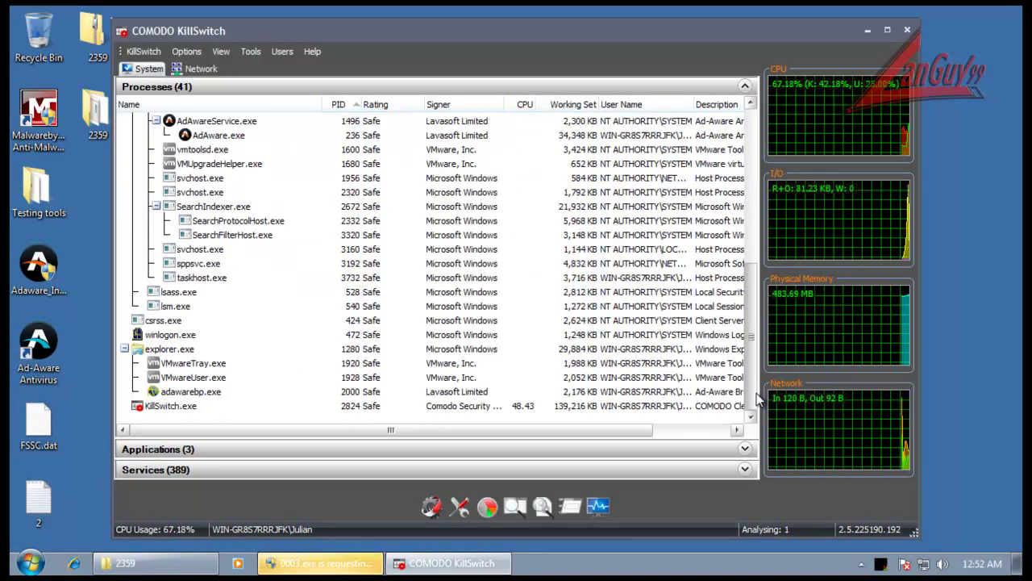
Allow 0003.exe to make changes to the computer and dismiss its NSIS error
{"action": "left_click", "coordinate": [317, 571]}
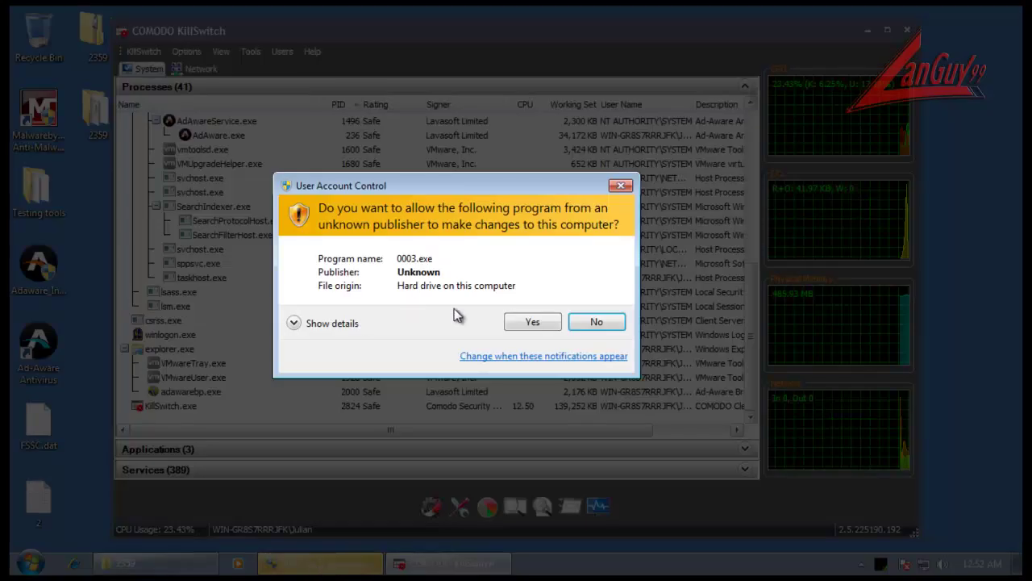
{"action": "left_click", "coordinate": [526, 321]}
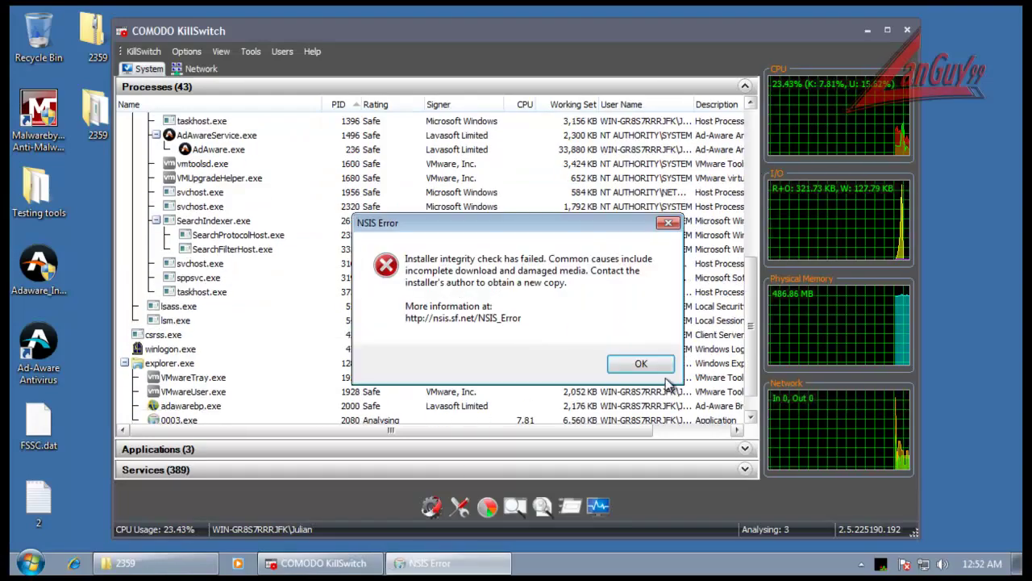
{"action": "left_click", "coordinate": [650, 369]}
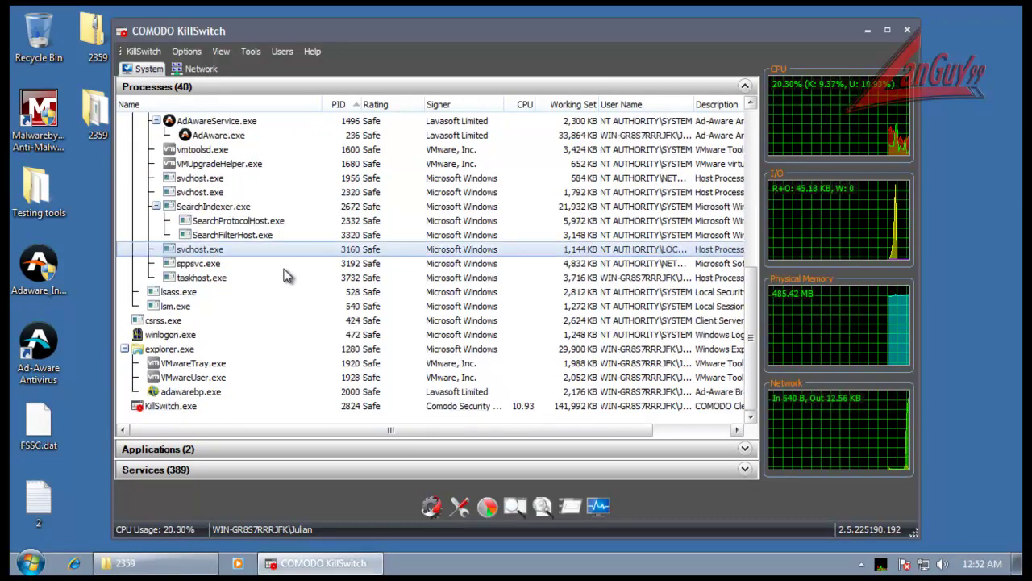
Hide safe processes in KillSwitch and arrange its window side by side with the 2359 folder
{"action": "left_click", "coordinate": [221, 51]}
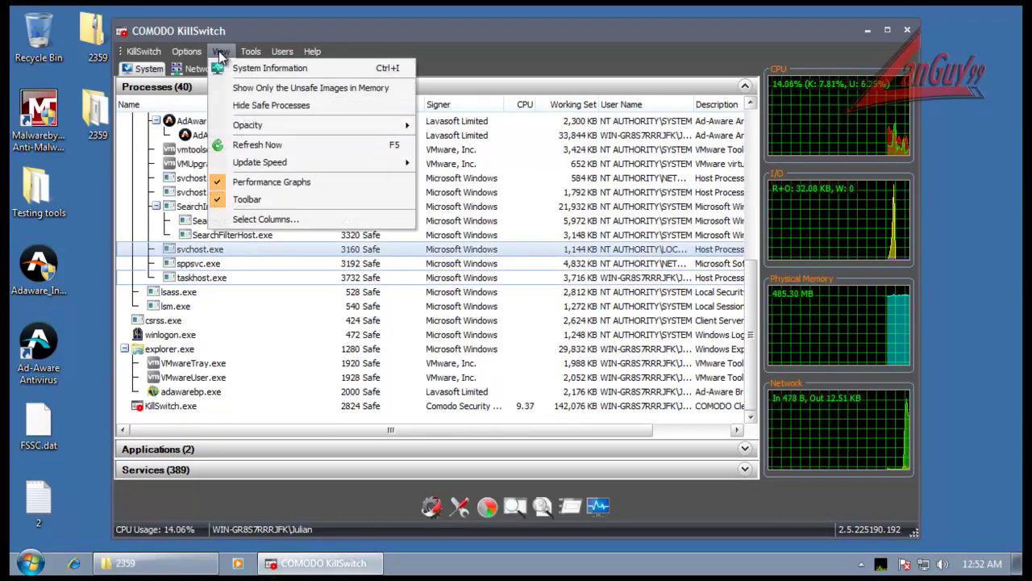
{"action": "left_click", "coordinate": [273, 106]}
{"action": "left_click_drag", "start_coordinate": [376, 42], "coordinate": [962, 1]}
{"action": "left_click_drag", "start_coordinate": [670, 20], "coordinate": [24, 58]}
{"action": "left_click_drag", "start_coordinate": [551, 71], "coordinate": [1026, 44]}
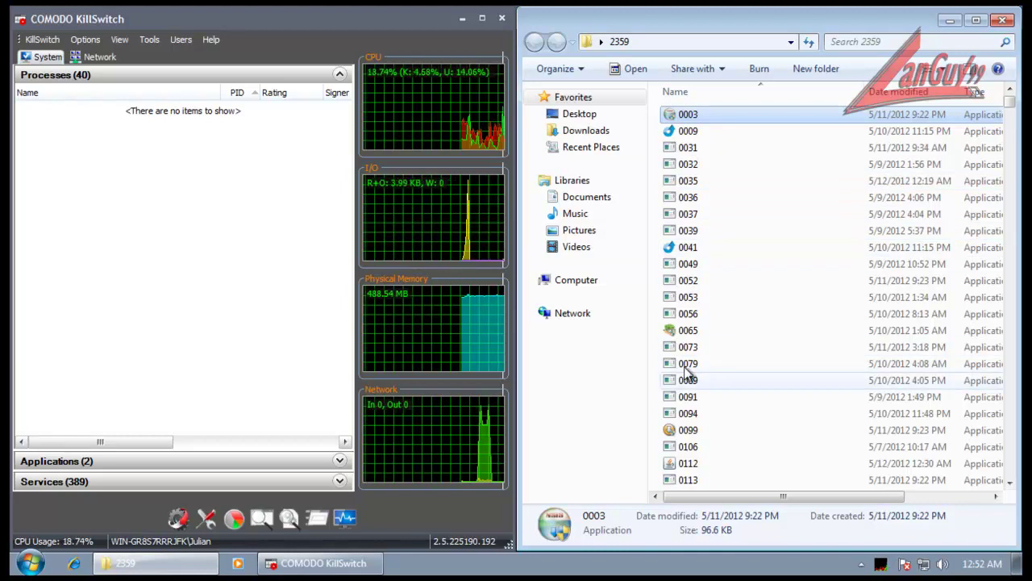
Run sample 0112 from the 2359 folder and dismiss its Java Web Start error
{"action": "scroll", "coordinate": [686, 371], "scroll_direction": "down", "scroll_amount": 3}
{"action": "double_click", "coordinate": [688, 316]}
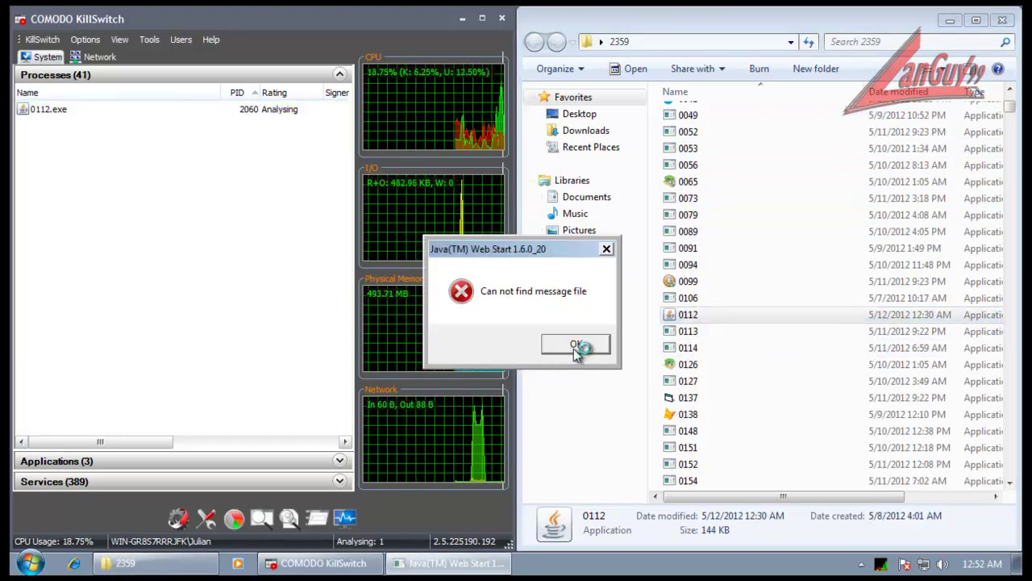
{"action": "left_click", "coordinate": [575, 347]}
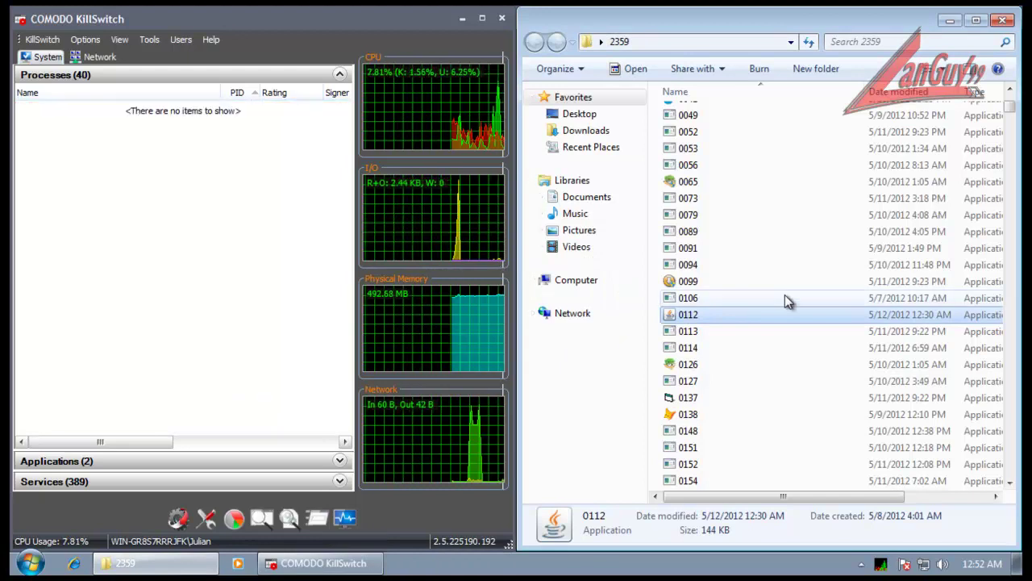
Run sample 0137, allow the Adobe Flash Player request, and move the installer window clear of the KillSwitch process list
{"action": "double_click", "coordinate": [698, 400]}
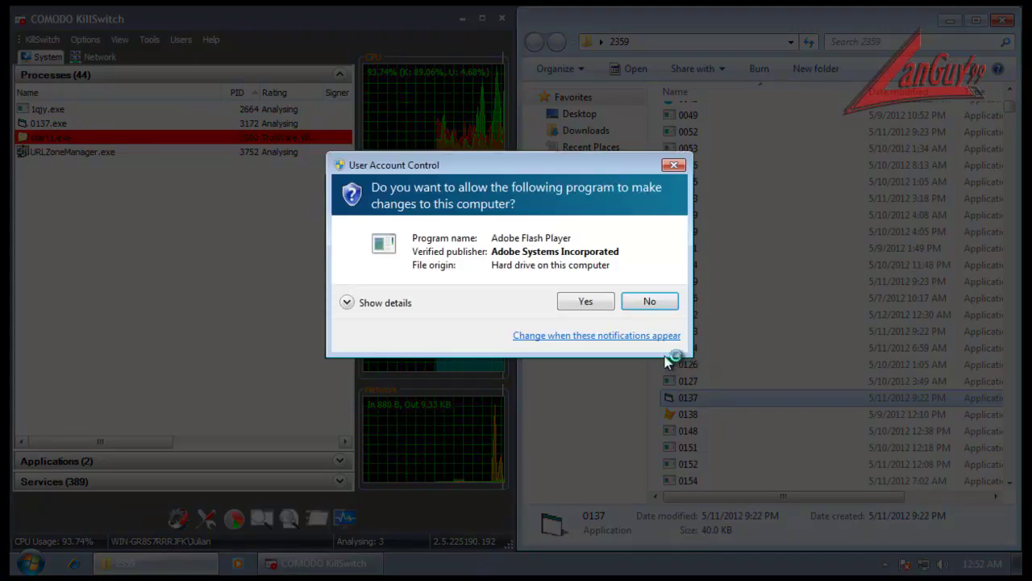
{"action": "left_click", "coordinate": [596, 301]}
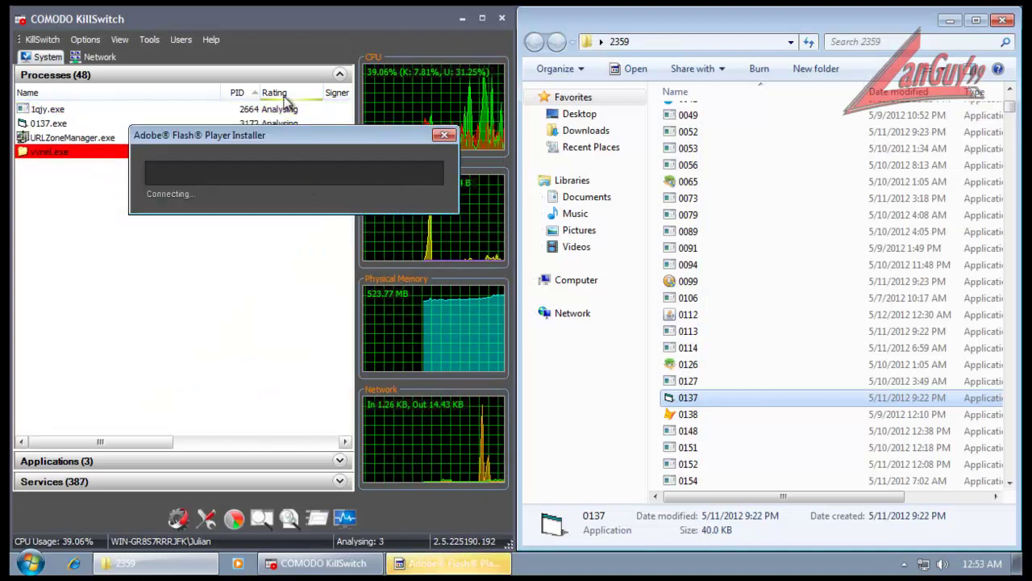
{"action": "left_click", "coordinate": [496, 562]}
{"action": "left_click_drag", "start_coordinate": [286, 136], "coordinate": [318, 287]}
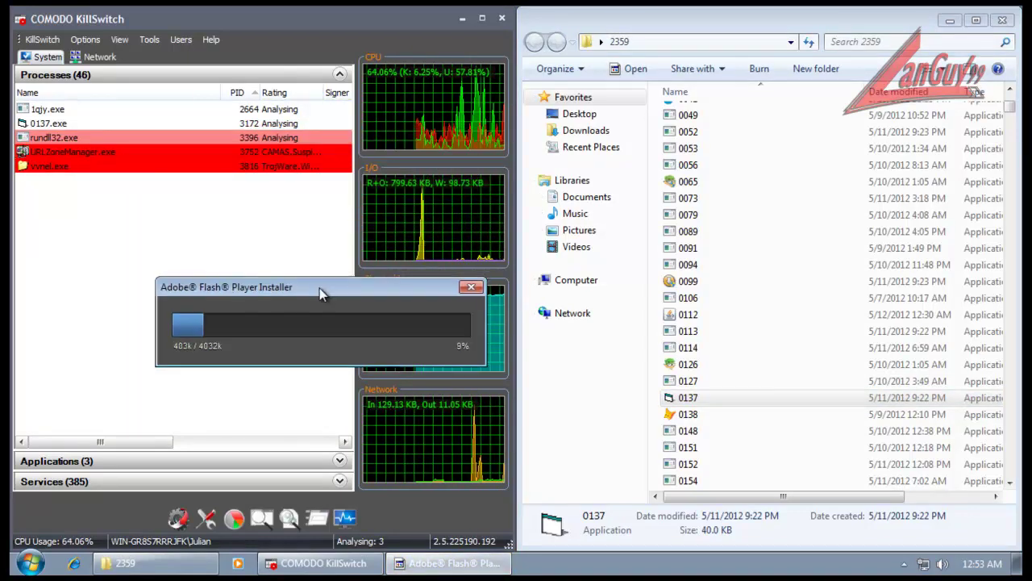
Widen the Rating column in KillSwitch and turn off the performance graphs
{"action": "left_click", "coordinate": [352, 107]}
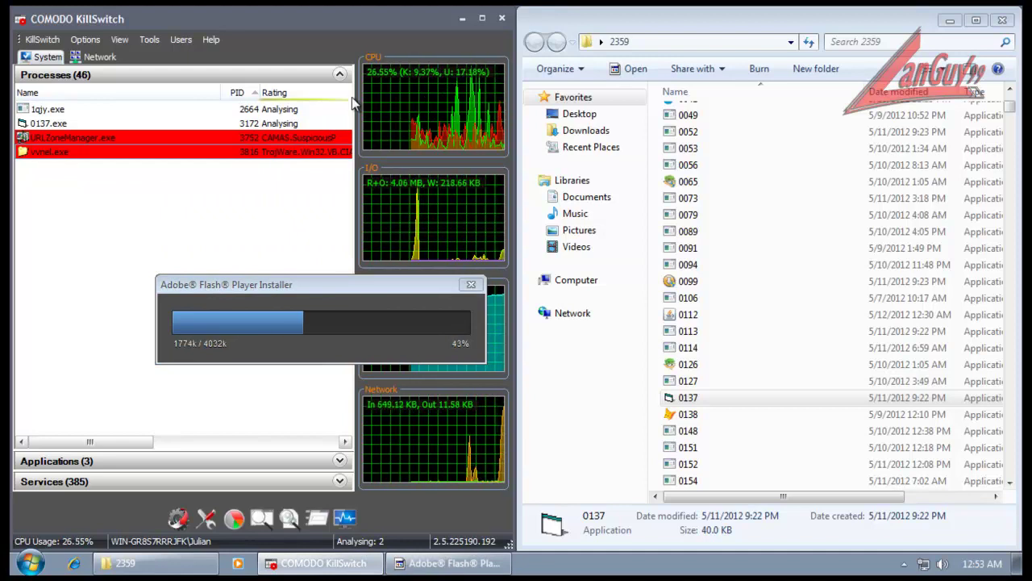
{"action": "left_click", "coordinate": [119, 39]}
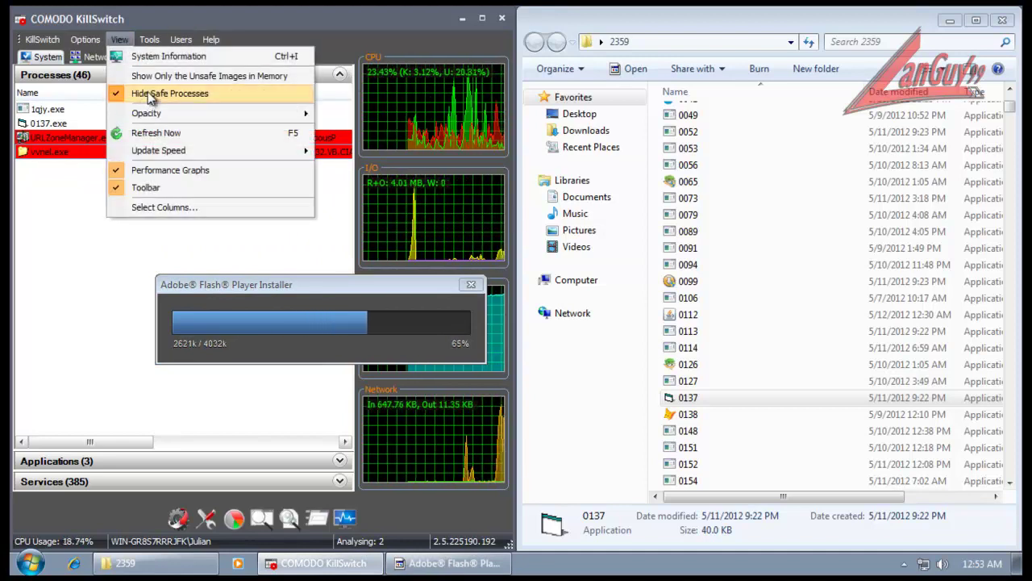
{"action": "left_click", "coordinate": [169, 171]}
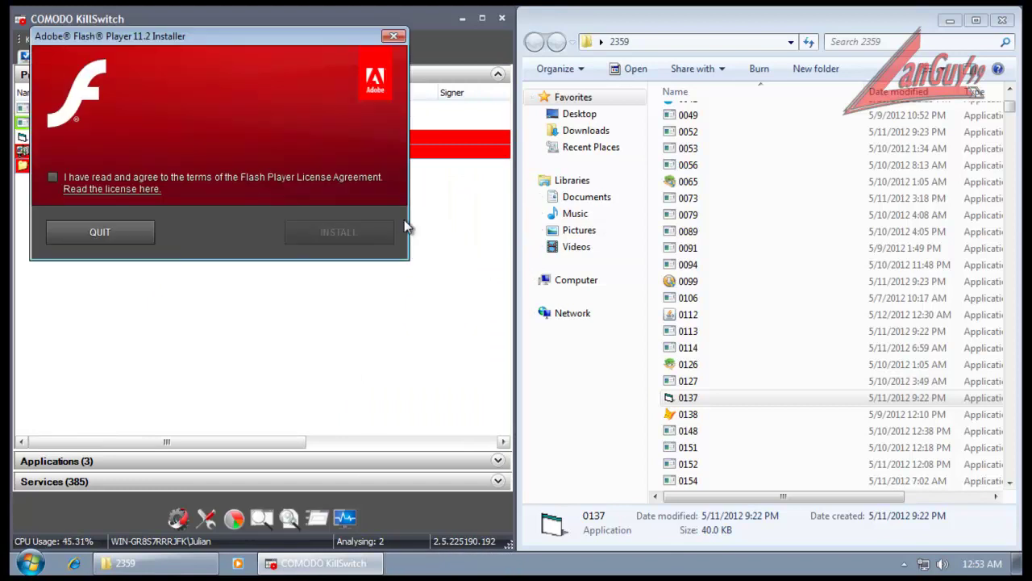
Accept the Flash Player license agreement, start the installation, and try to close the installer window
{"action": "left_click", "coordinate": [297, 176]}
{"action": "left_click", "coordinate": [343, 230]}
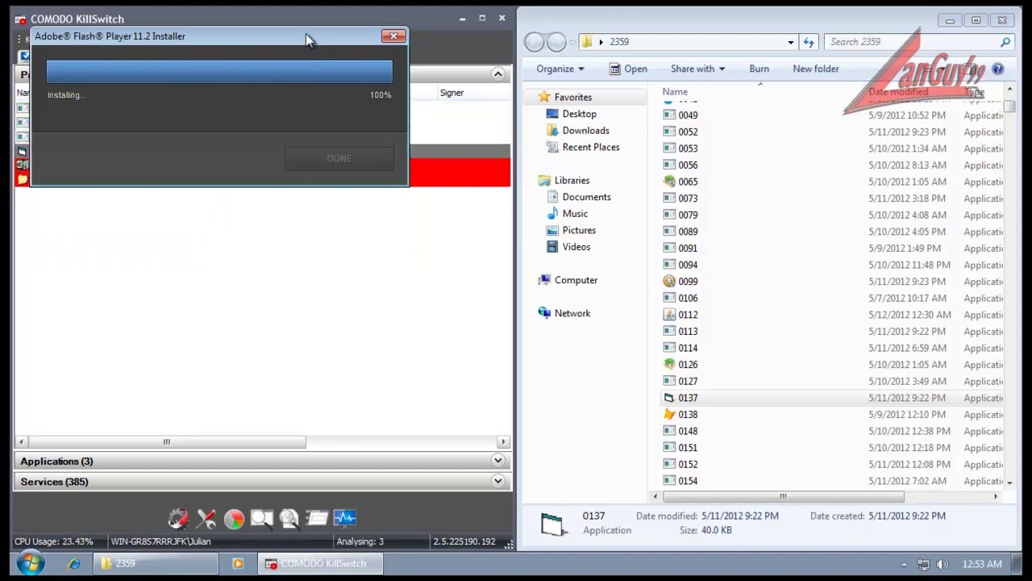
{"action": "left_click", "coordinate": [394, 37]}
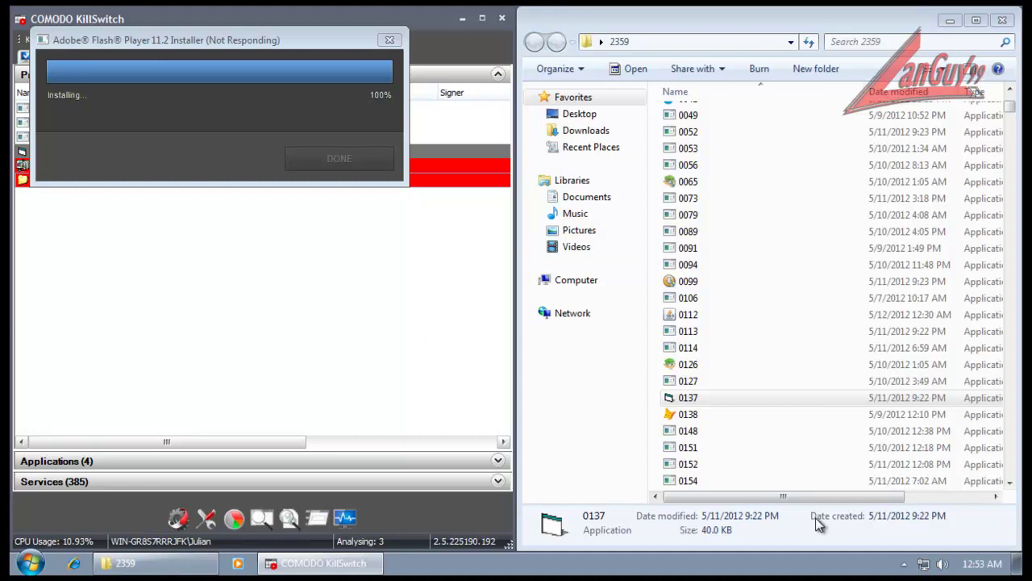
{"action": "left_click_drag", "start_coordinate": [785, 493], "coordinate": [750, 500]}
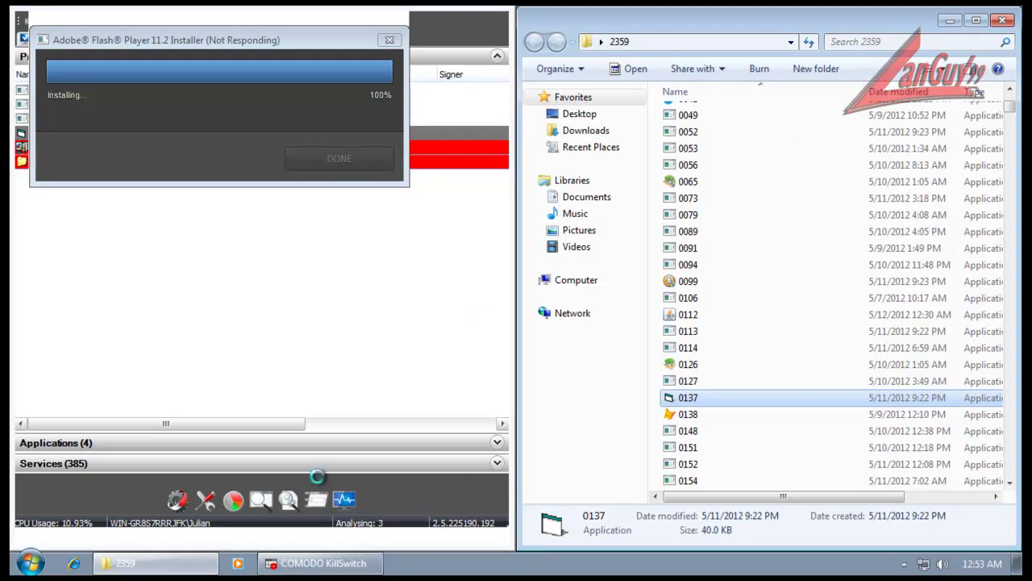
Try to bring KillSwitch forward and close the unresponsive Flash Player installer, and minimize the 2359 folder window
{"action": "left_click", "coordinate": [314, 564]}
{"action": "left_click", "coordinate": [315, 569]}
{"action": "left_click", "coordinate": [315, 570]}
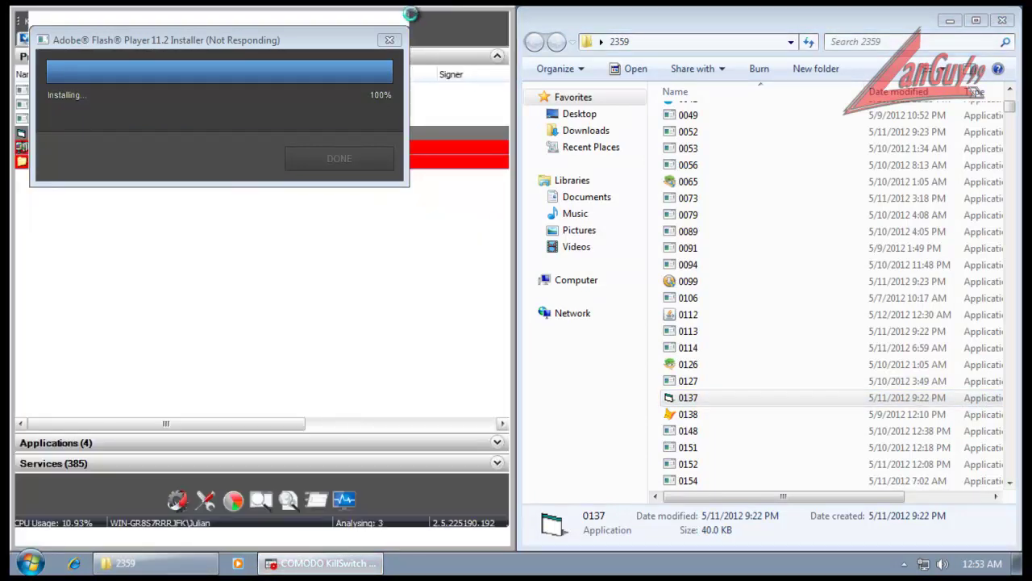
{"action": "left_click", "coordinate": [388, 40]}
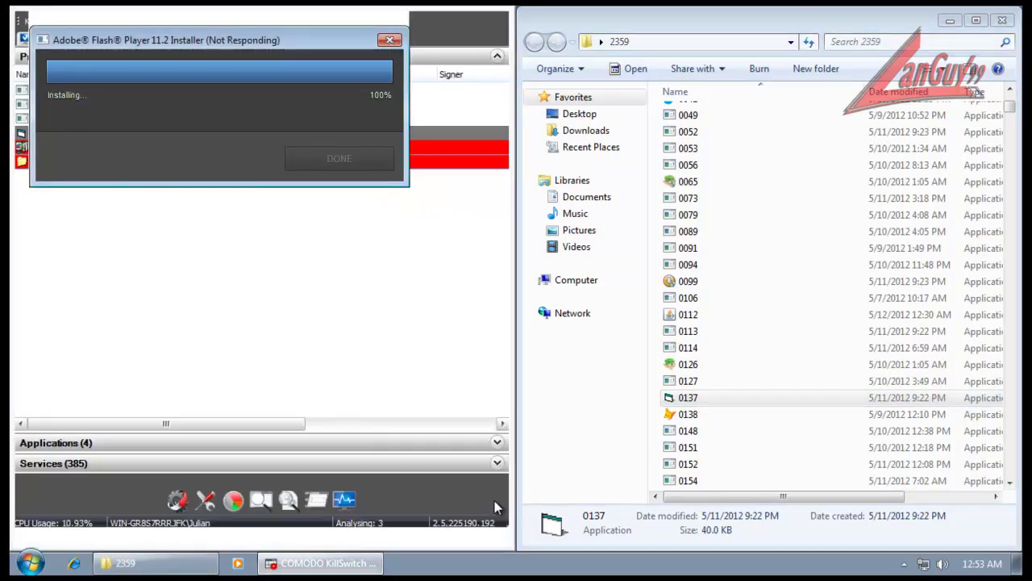
{"action": "right_click", "coordinate": [496, 563]}
{"action": "left_click", "coordinate": [530, 513]}
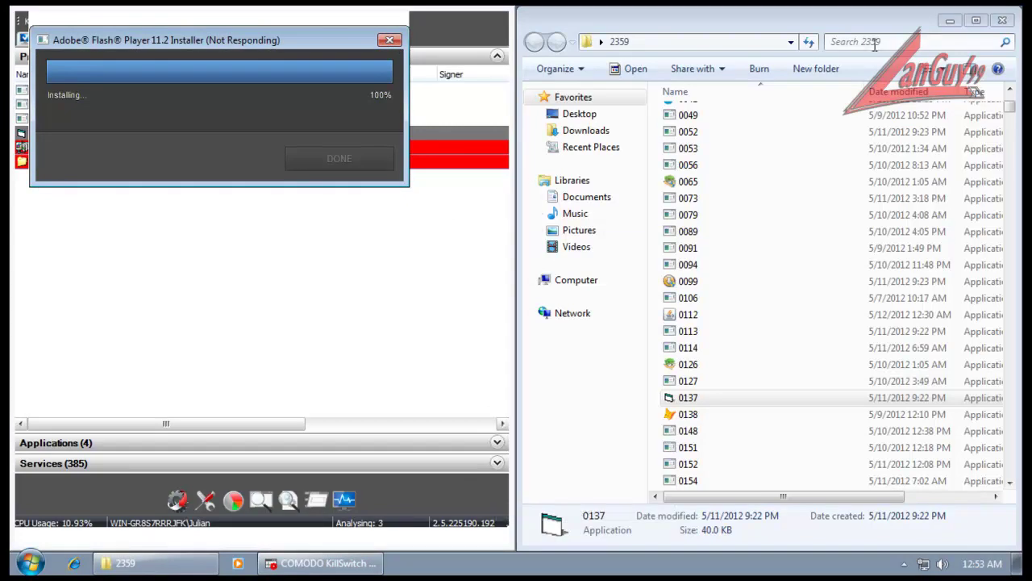
{"action": "left_click", "coordinate": [862, 18]}
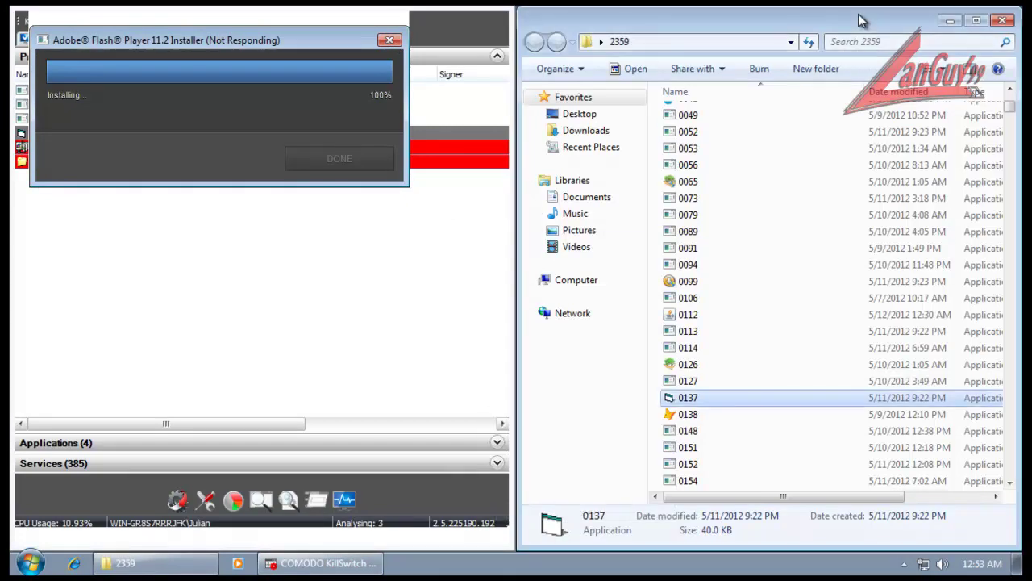
{"action": "left_click", "coordinate": [949, 21]}
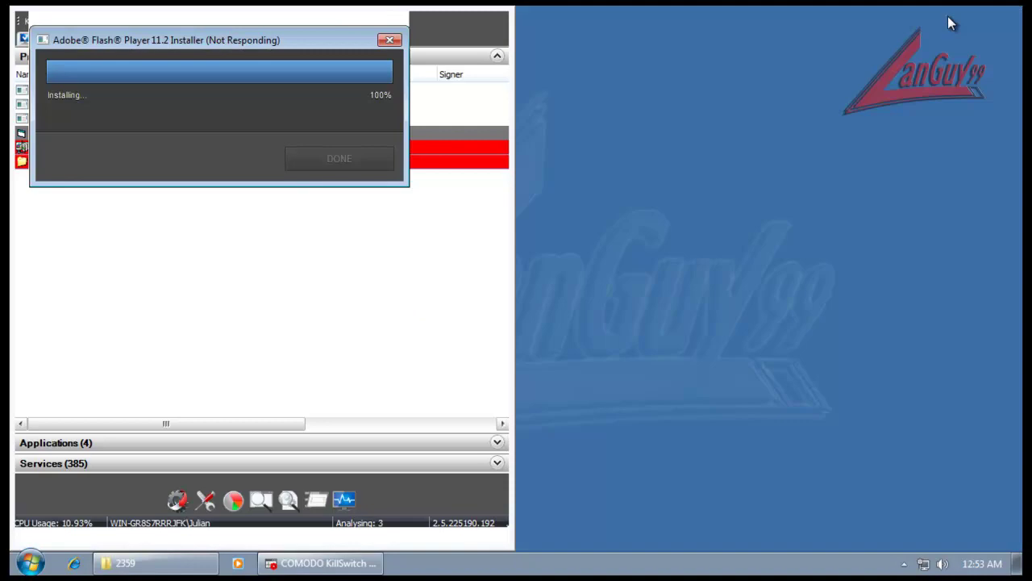
{"action": "right_click", "coordinate": [643, 564]}
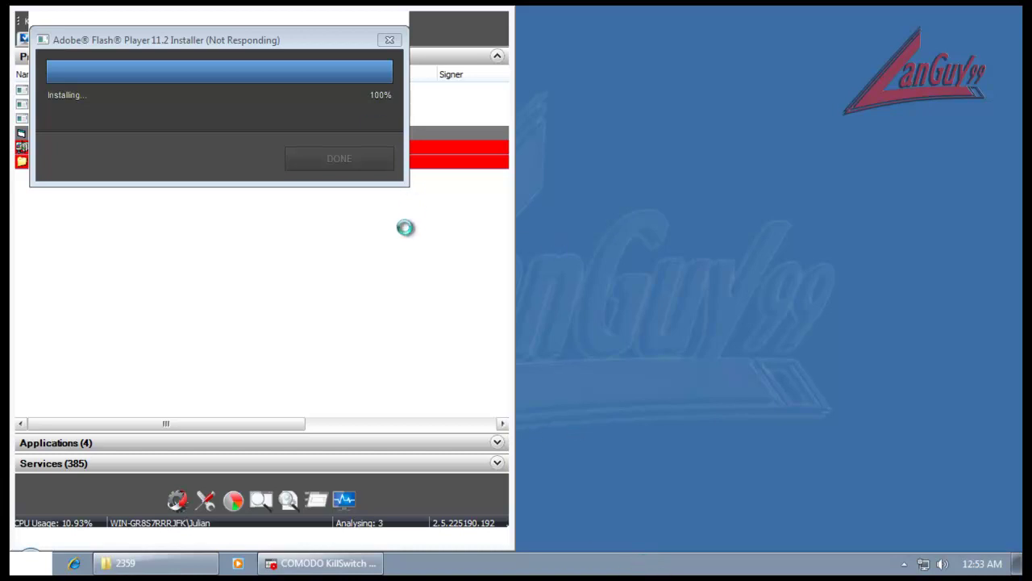
Restart the virtual machine's guest system and confirm the restart
{"action": "left_click", "coordinate": [6, 2]}
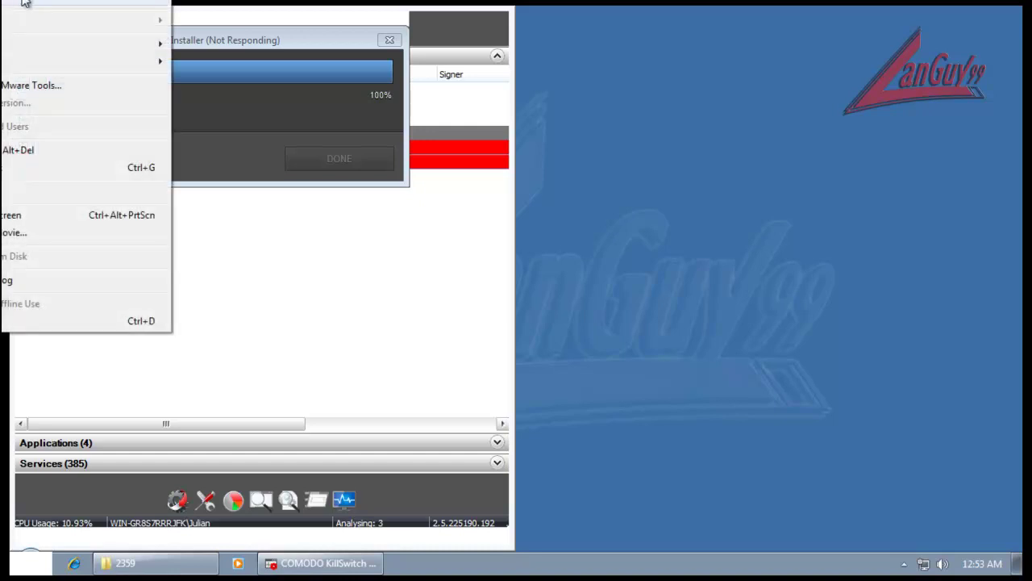
{"action": "mouse_move", "coordinate": [49, 2]}
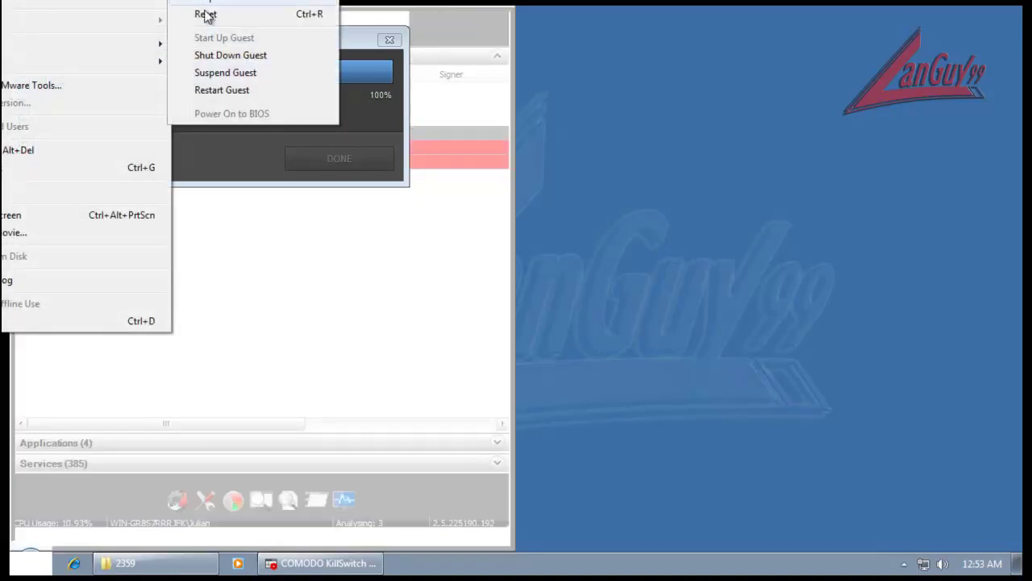
{"action": "left_click", "coordinate": [255, 88]}
{"action": "left_click", "coordinate": [522, 304]}
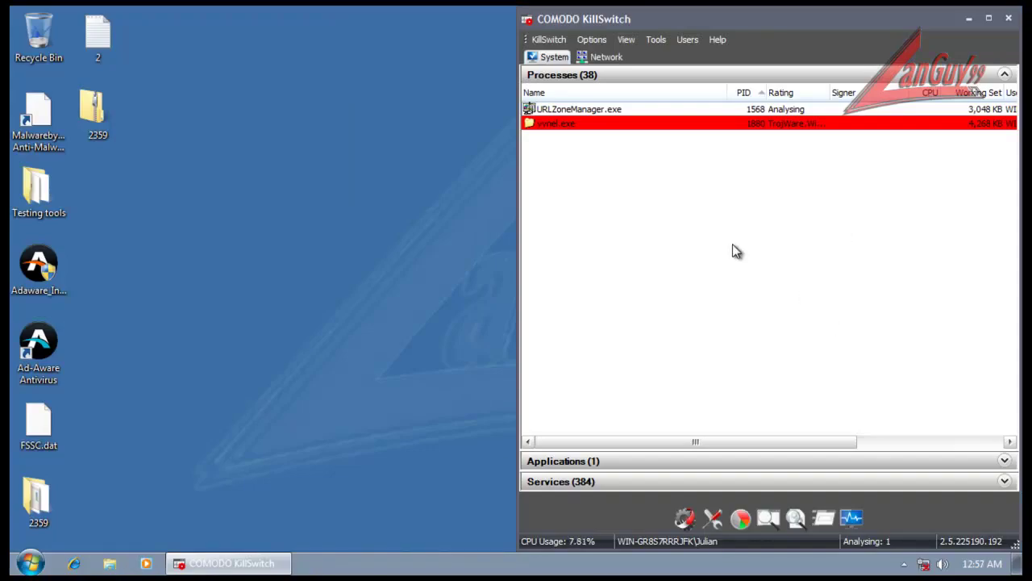
Widen the Rating column in KillSwitch's process list and check the system item statuses in Quick Repair
{"action": "mouse_move", "coordinate": [831, 92]}
{"action": "left_mouse_down"}
{"action": "mouse_move", "coordinate": [897, 94]}
{"action": "mouse_move", "coordinate": [882, 84]}
{"action": "left_mouse_up"}
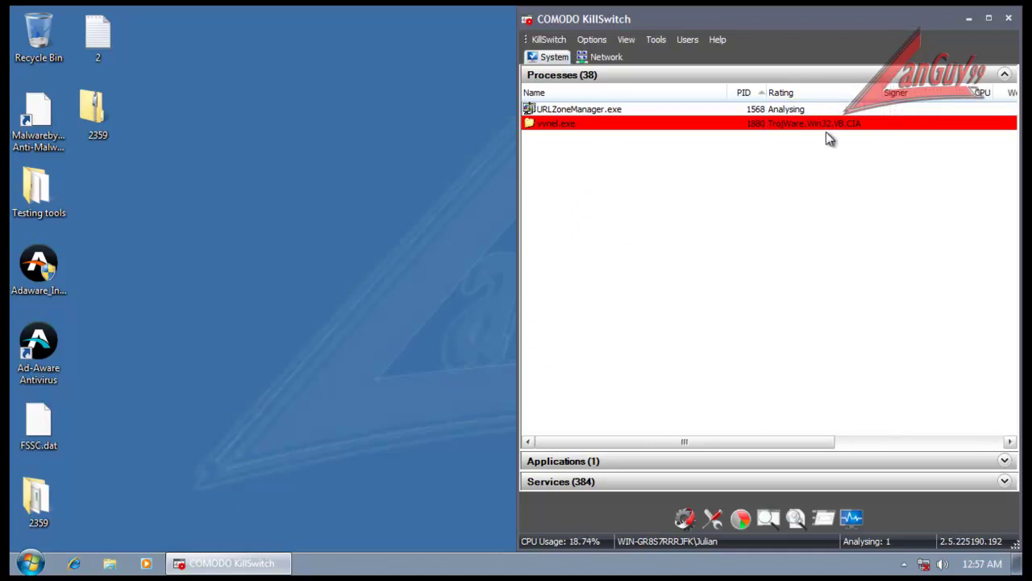
{"action": "left_click", "coordinate": [714, 523]}
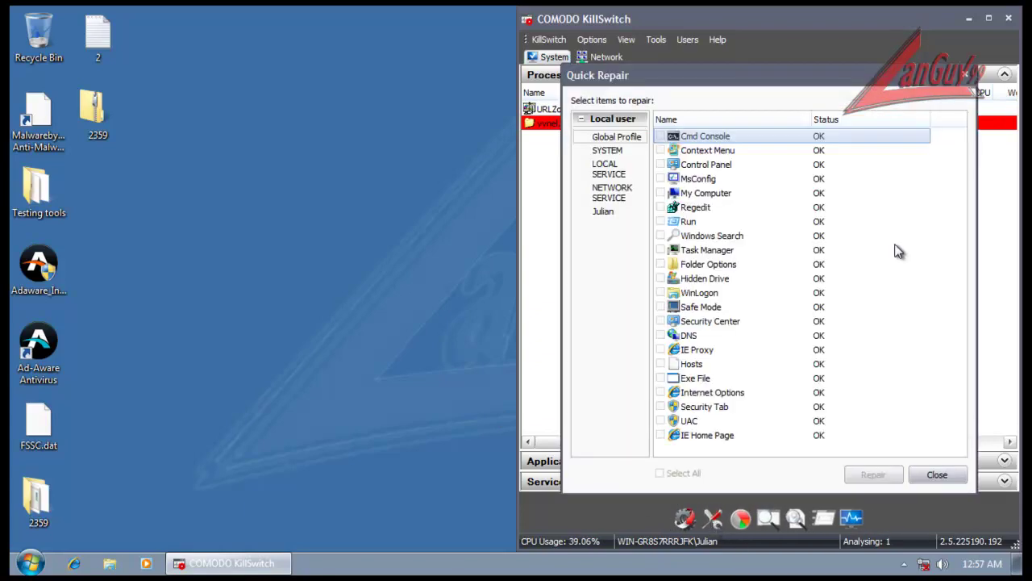
{"action": "left_click", "coordinate": [965, 75]}
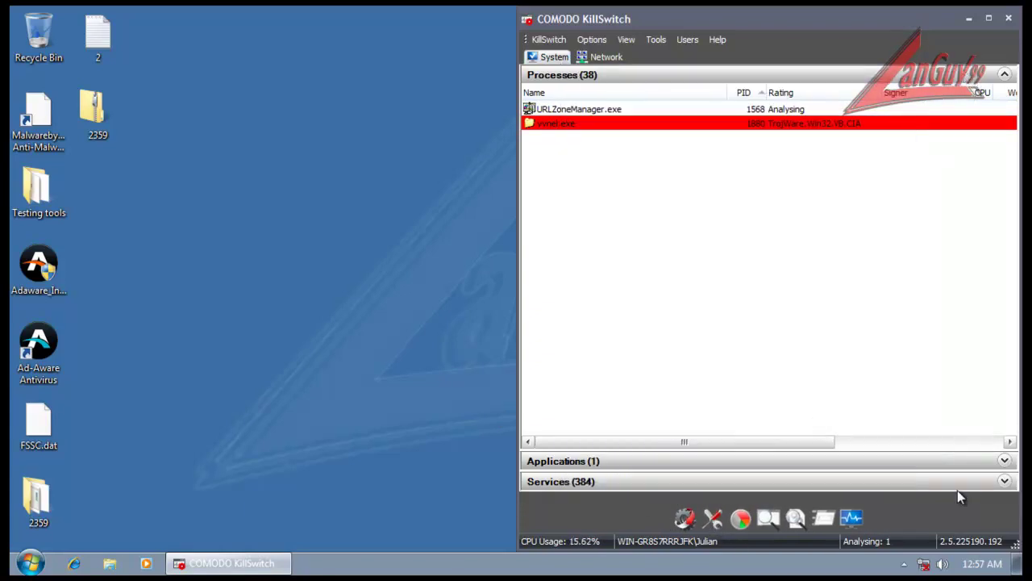
Check the hidden notification icons and try to open Ad-Aware from there
{"action": "left_click", "coordinate": [904, 563]}
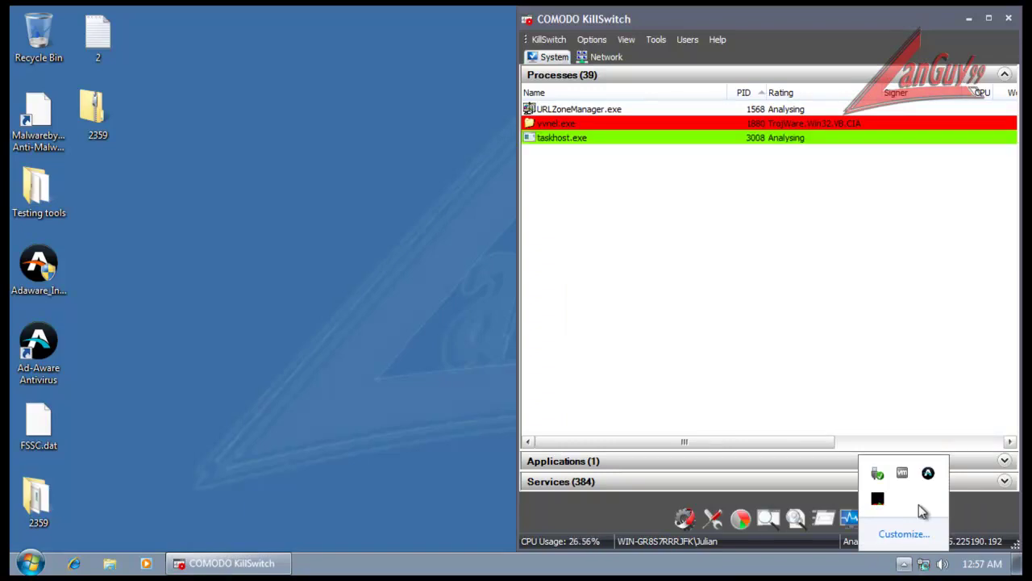
{"action": "left_click", "coordinate": [928, 474]}
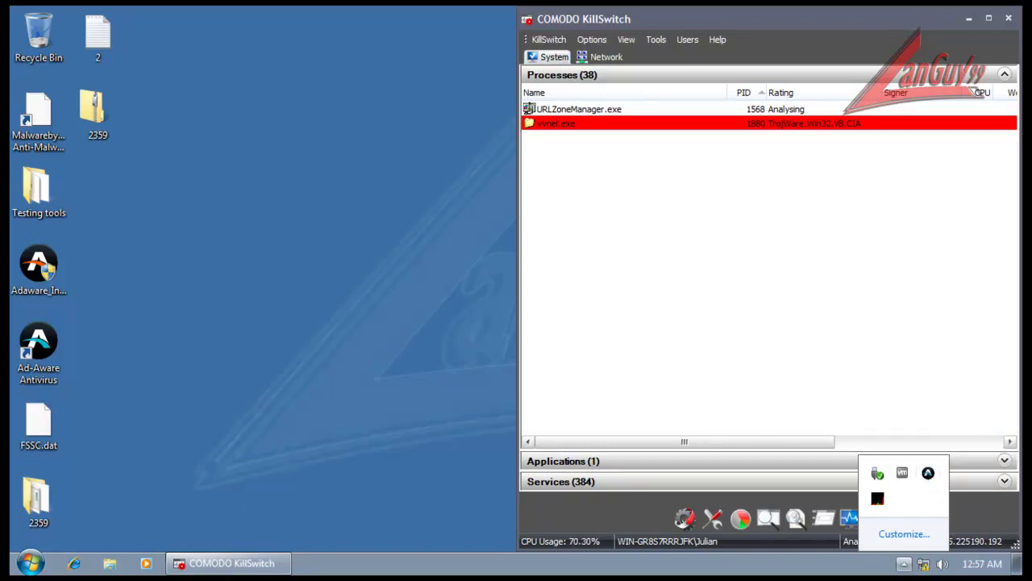
{"action": "left_click", "coordinate": [904, 569]}
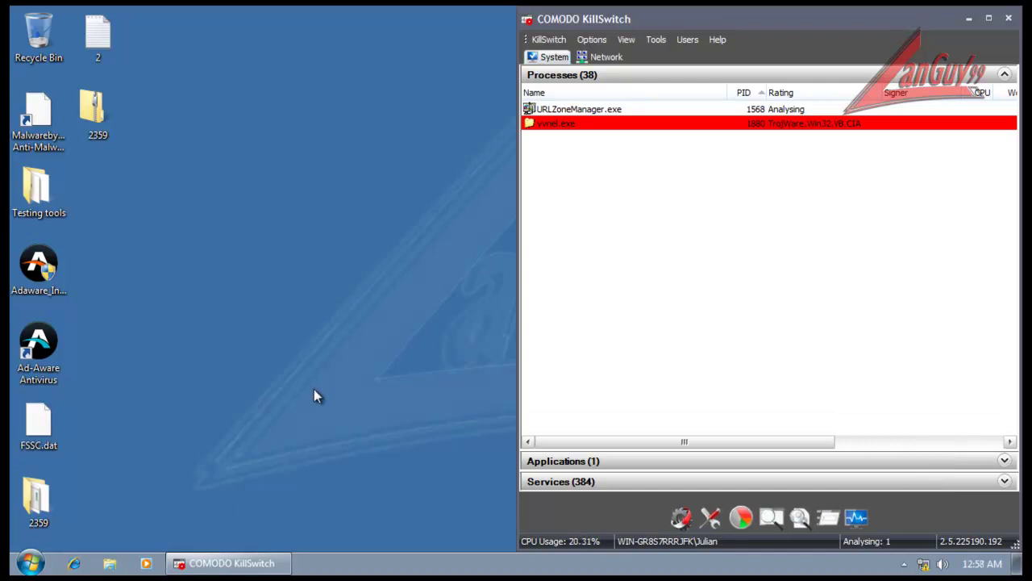
Open the 2359 folder from the desktop beside KillSwitch and run samples 0520 and 0656
{"action": "double_click", "coordinate": [36, 500]}
{"action": "left_click_drag", "start_coordinate": [512, 62], "coordinate": [22, 93]}
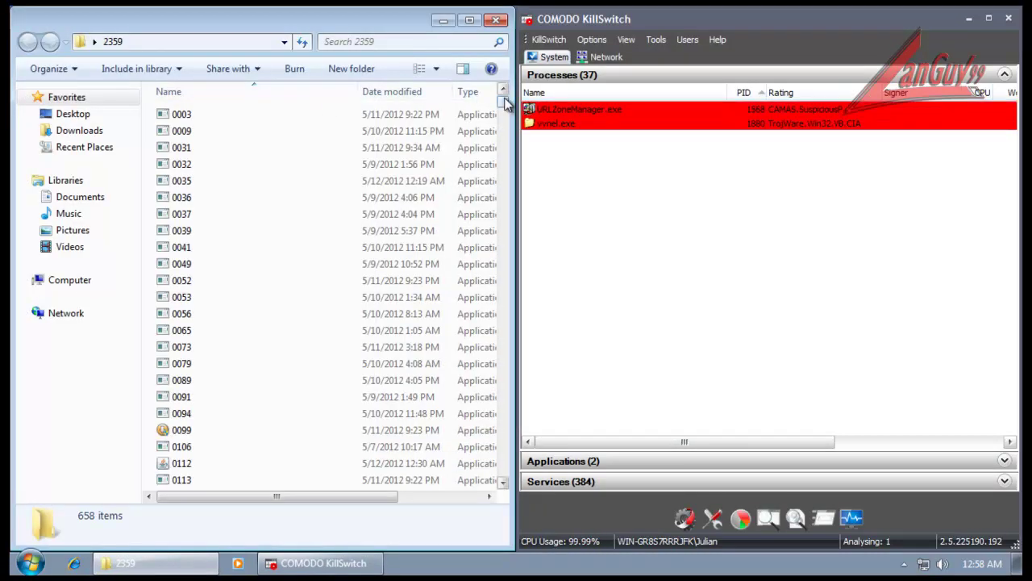
{"action": "left_click_drag", "start_coordinate": [505, 102], "coordinate": [505, 165]}
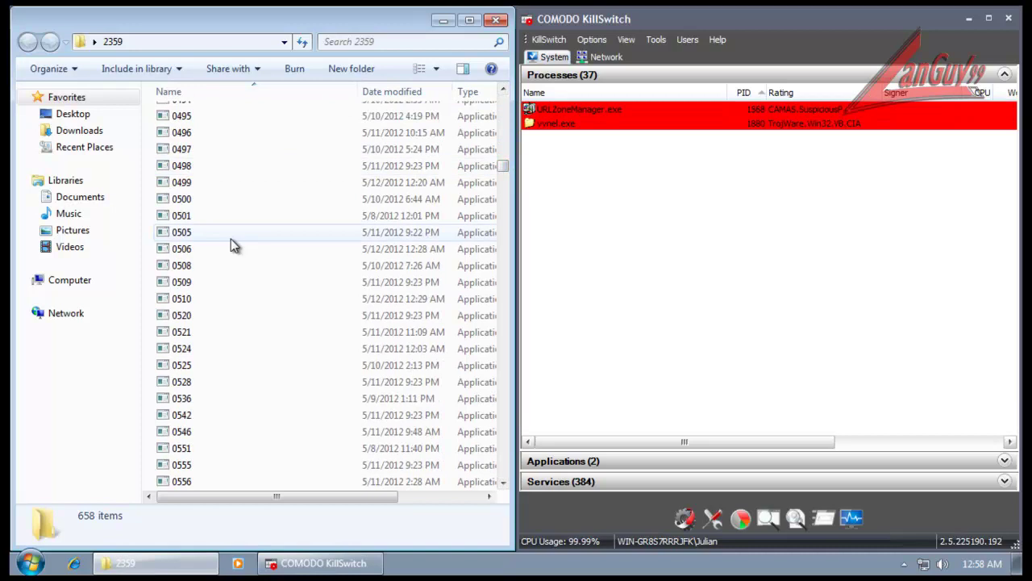
{"action": "left_click", "coordinate": [188, 320]}
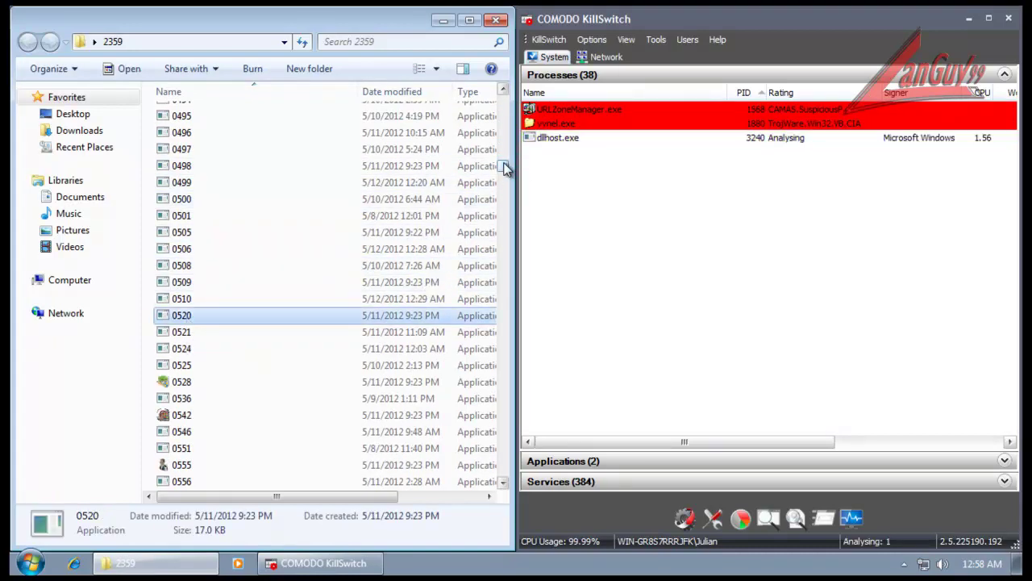
{"action": "left_click_drag", "start_coordinate": [505, 171], "coordinate": [503, 199]}
{"action": "left_click", "coordinate": [177, 297]}
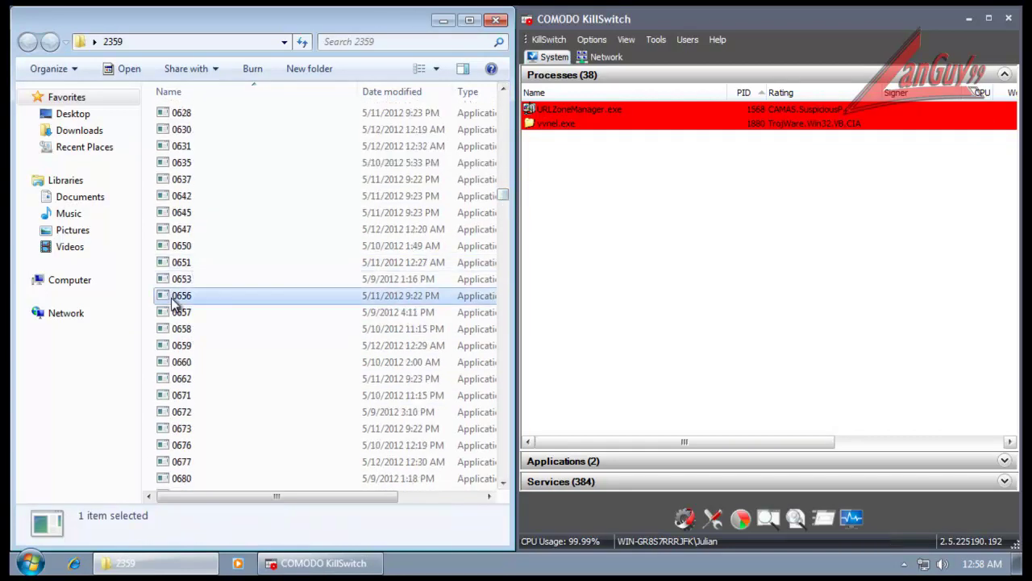
Run sample 1001 from the 2359 folder and dismiss the invalid Win32 application error
{"action": "left_click", "coordinate": [500, 207]}
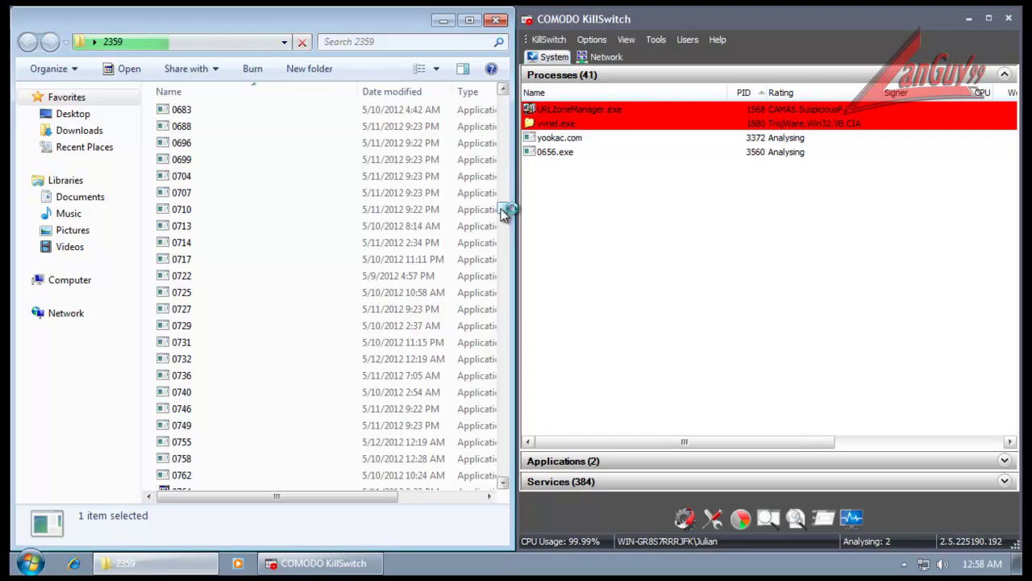
{"action": "left_click_drag", "start_coordinate": [501, 212], "coordinate": [506, 252]}
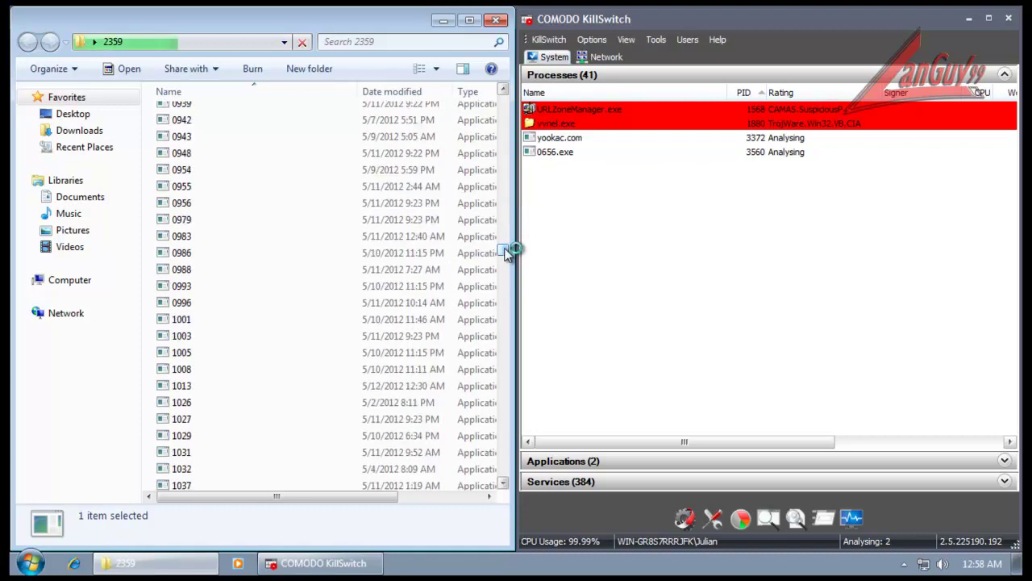
{"action": "left_click", "coordinate": [203, 320]}
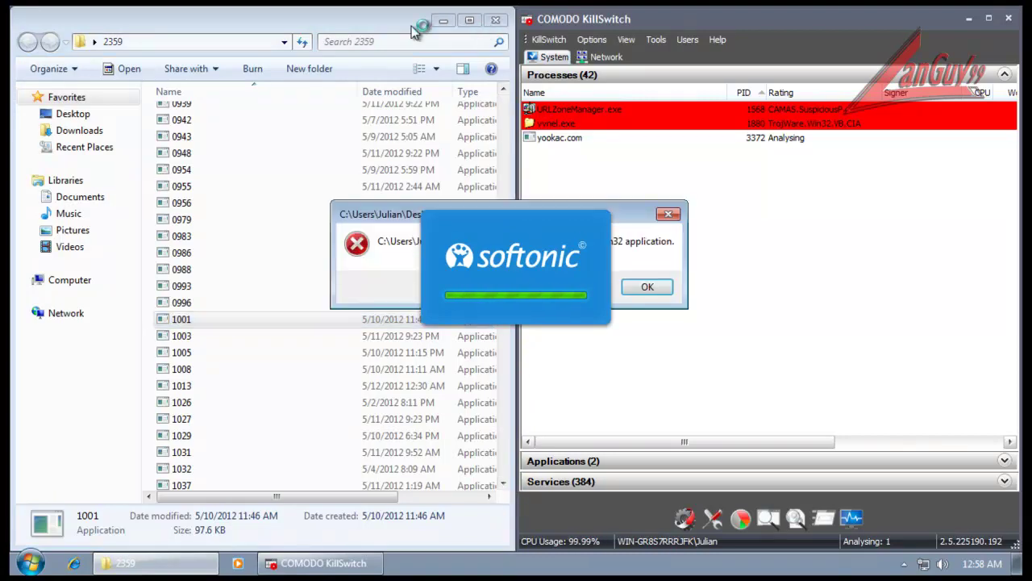
{"action": "left_click", "coordinate": [650, 288]}
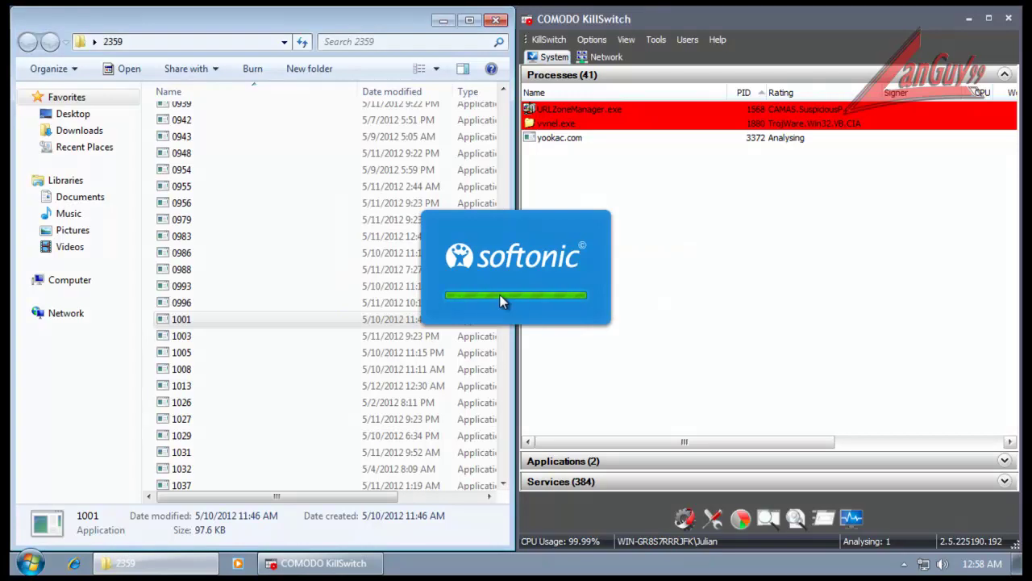
Run sample 1027, allow the Softonic Downloader to make changes, and dismiss the Bad Image error for 0656.exe
{"action": "double_click", "coordinate": [218, 421]}
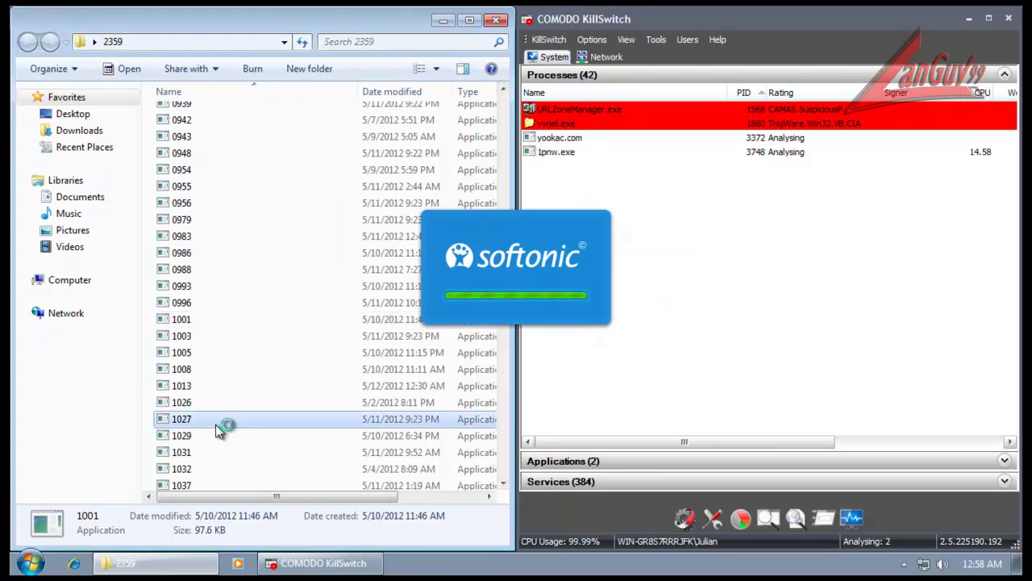
{"action": "scroll", "coordinate": [216, 424], "scroll_direction": "down", "scroll_amount": 4}
{"action": "scroll", "coordinate": [215, 426], "scroll_direction": "down", "scroll_amount": 7}
{"action": "scroll", "coordinate": [216, 425], "scroll_direction": "down", "scroll_amount": 7}
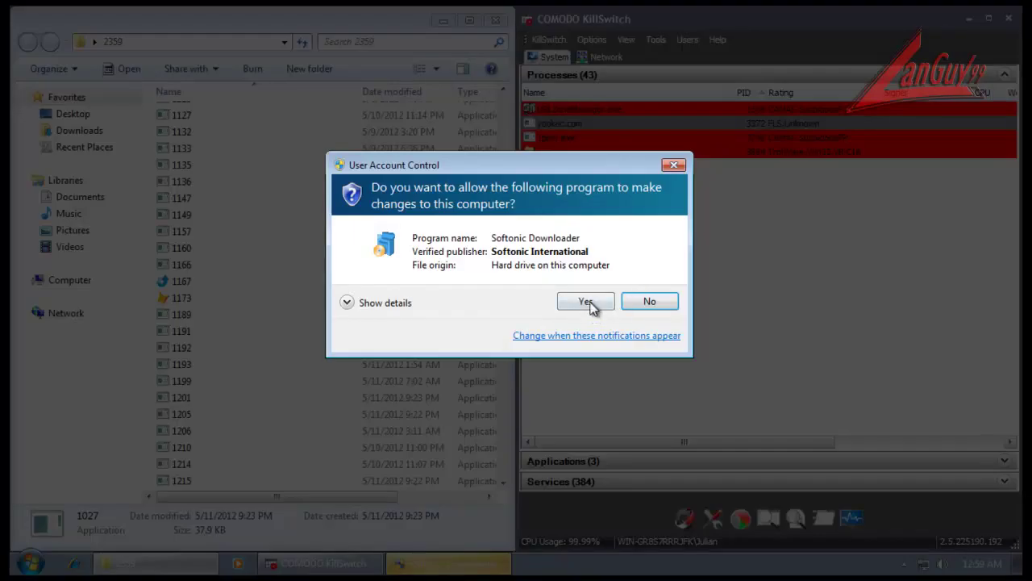
{"action": "left_click", "coordinate": [588, 298]}
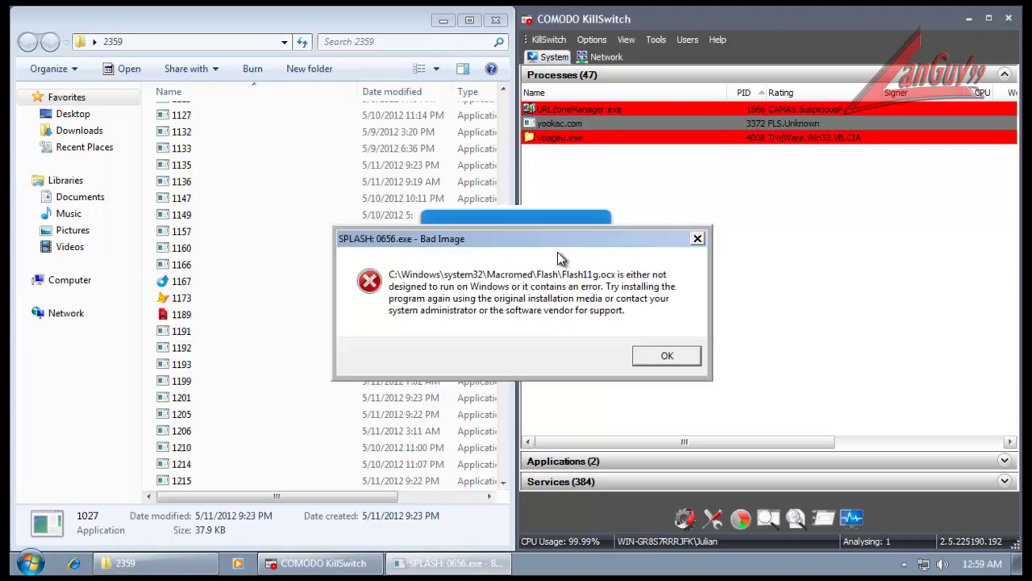
{"action": "left_click", "coordinate": [658, 356]}
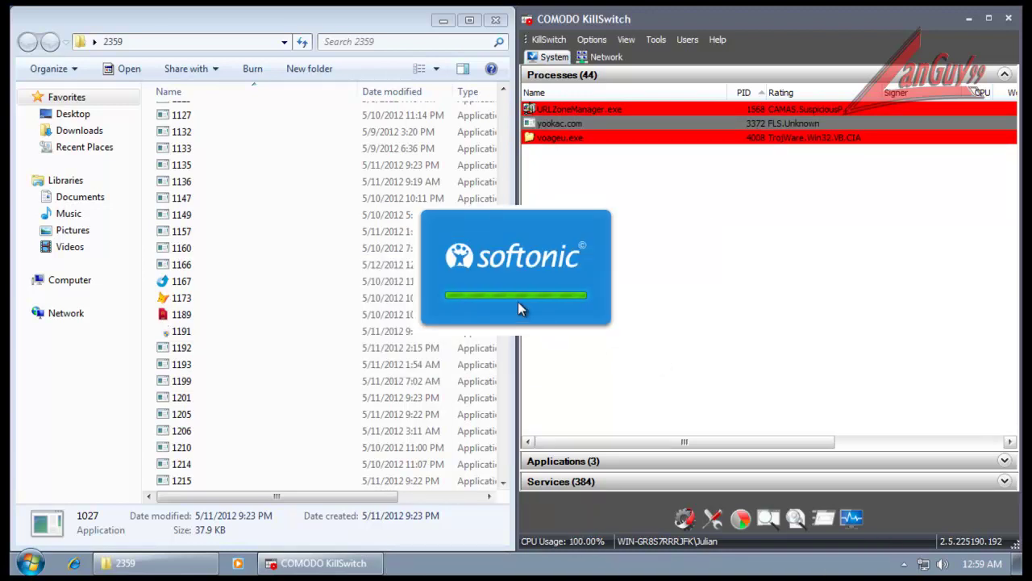
{"action": "left_click", "coordinate": [652, 356]}
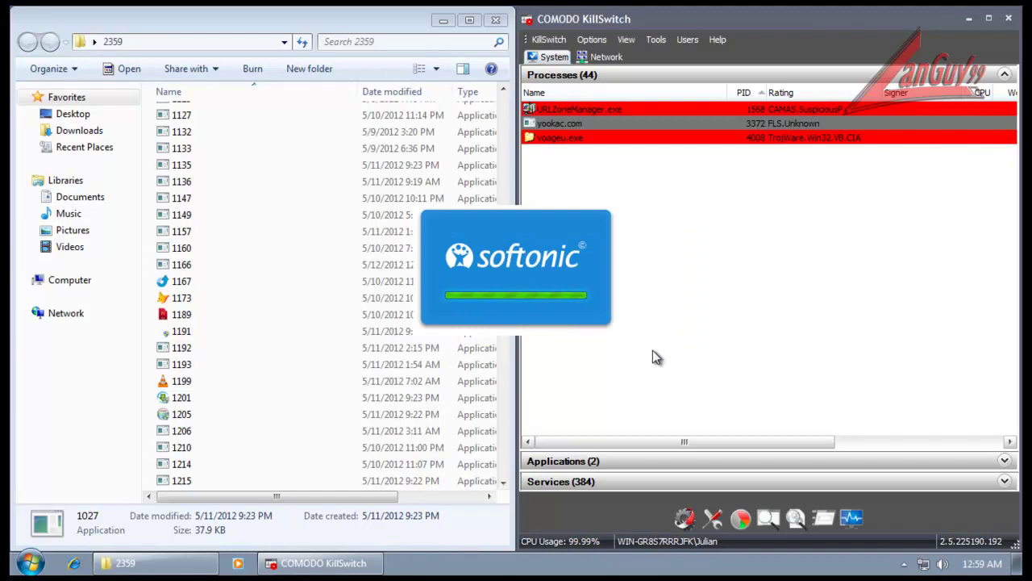
Run sample 1199 from the 2359 folder and dismiss the error dialogs around the Softonic splash
{"action": "double_click", "coordinate": [187, 380]}
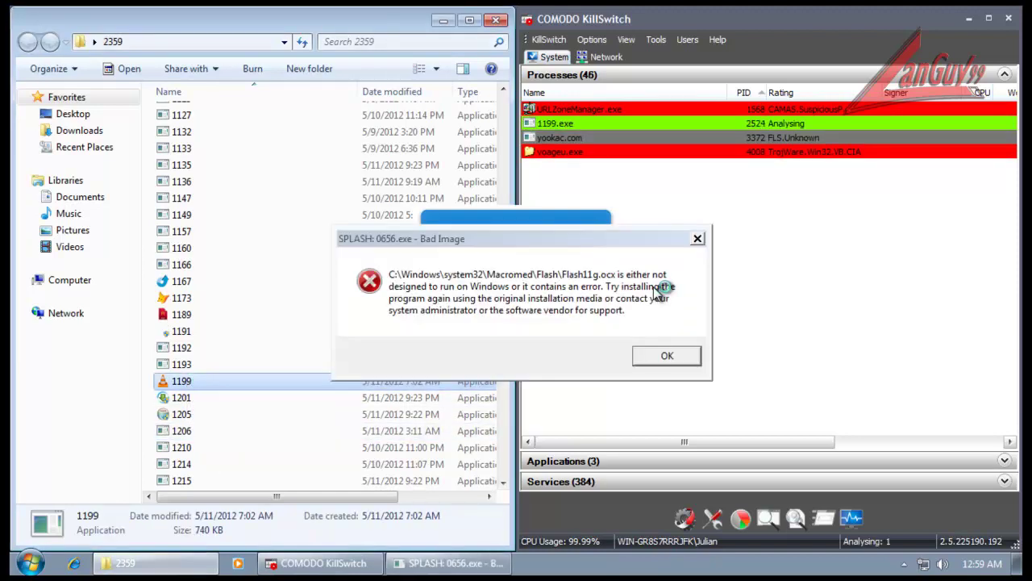
{"action": "left_click", "coordinate": [673, 361]}
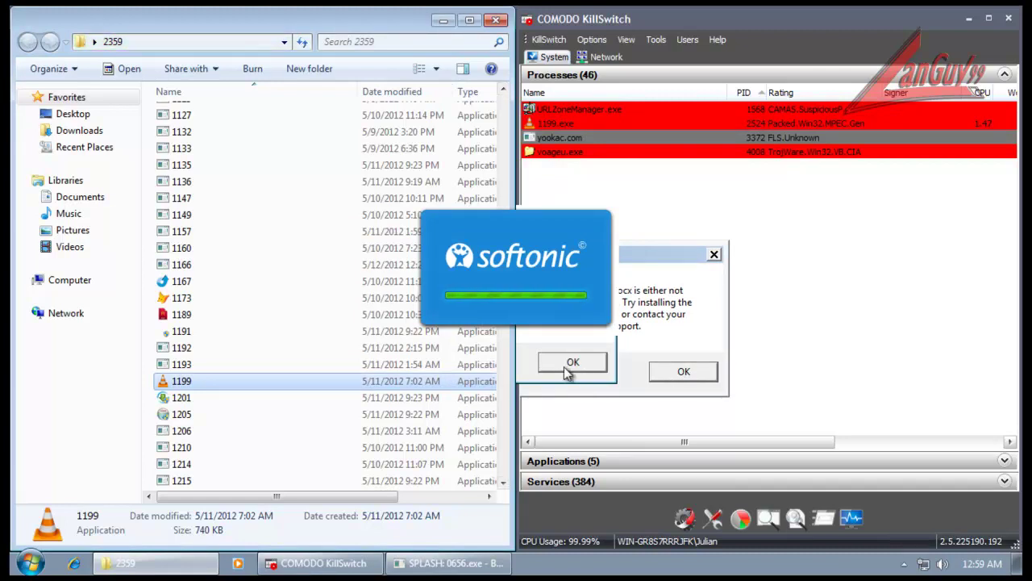
{"action": "left_click", "coordinate": [567, 363]}
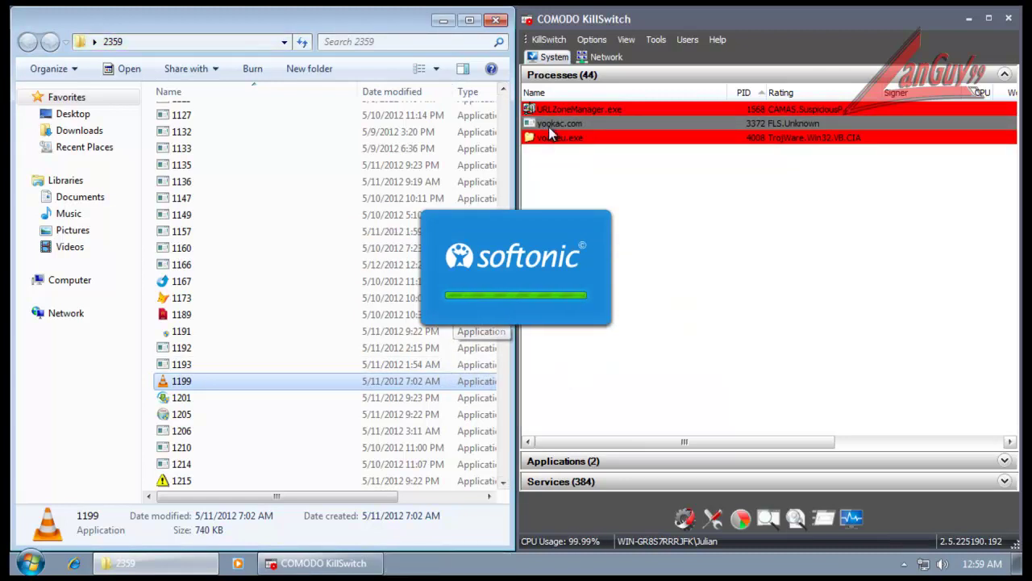
Run sample 1740, reposition the KillSwitch window, and dismiss the recurring Bad Image error for 0656.exe
{"action": "left_click", "coordinate": [505, 369]}
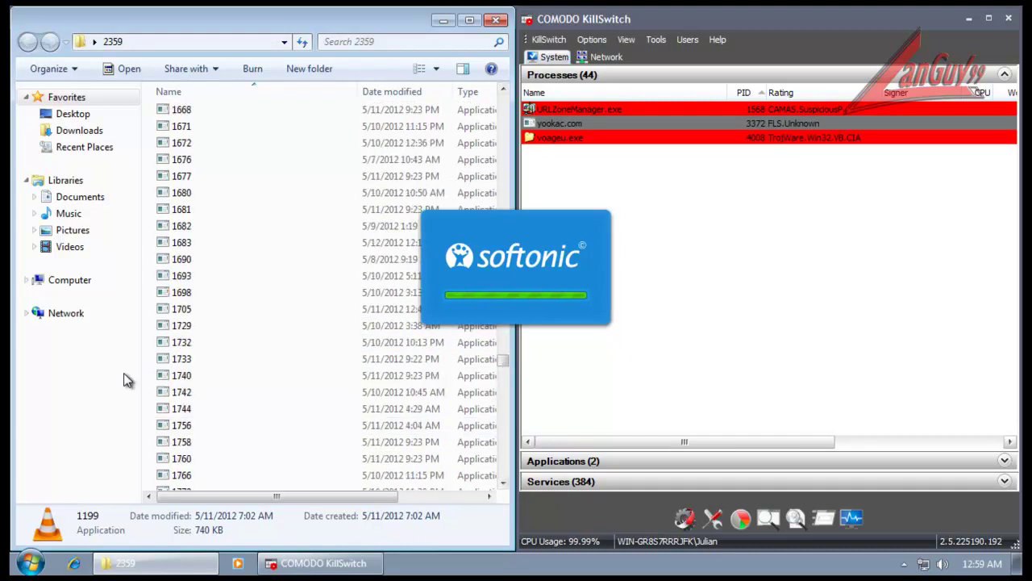
{"action": "left_click", "coordinate": [161, 375]}
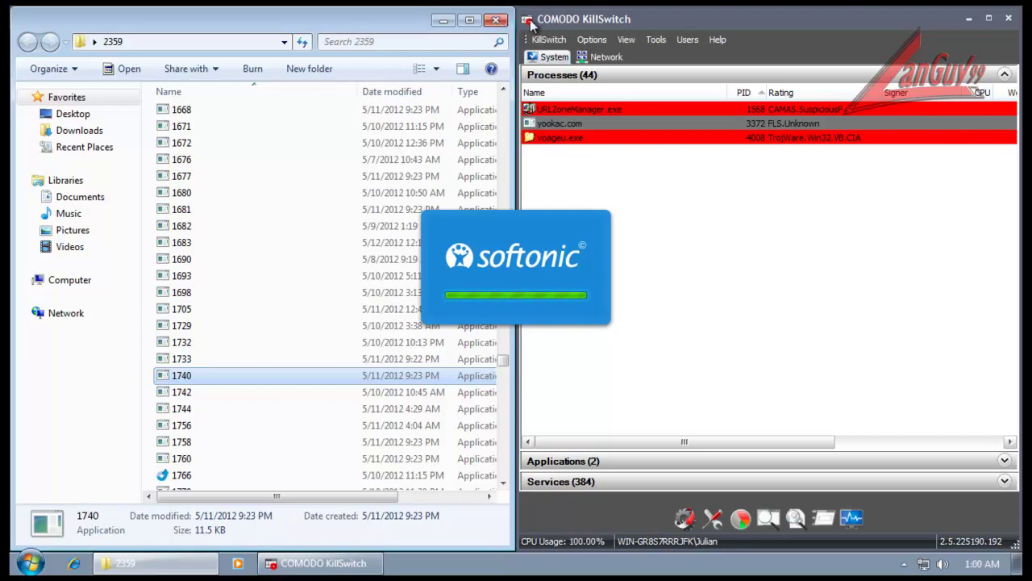
{"action": "left_click_drag", "start_coordinate": [666, 19], "coordinate": [543, 38]}
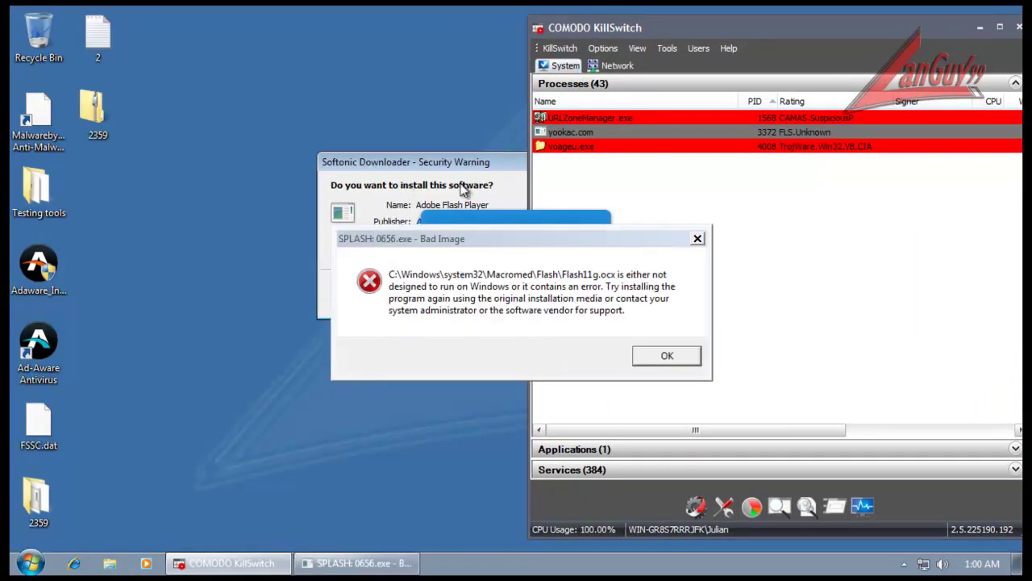
{"action": "left_click", "coordinate": [667, 356]}
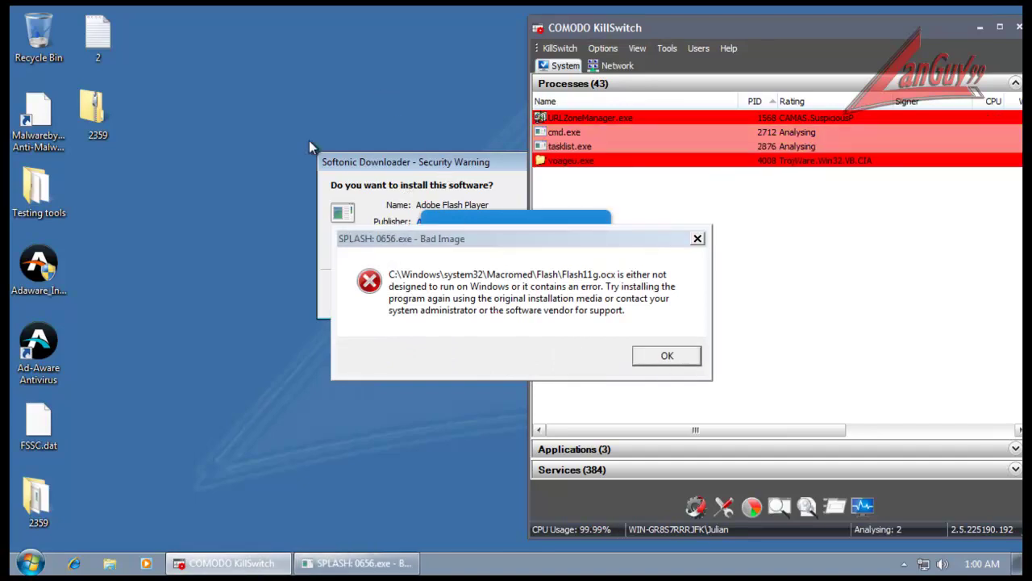
Dismiss the Bad Image errors for 0656.exe and terminate the suspicious URLZoneManager.exe process in KillSwitch
{"action": "left_click", "coordinate": [662, 357]}
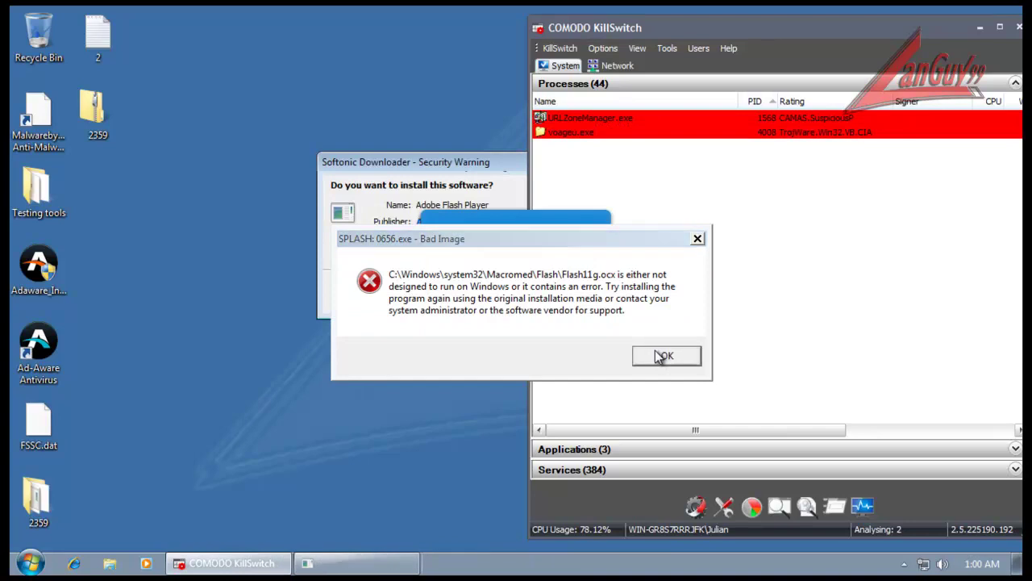
{"action": "left_click", "coordinate": [656, 353]}
{"action": "right_click", "coordinate": [605, 131]}
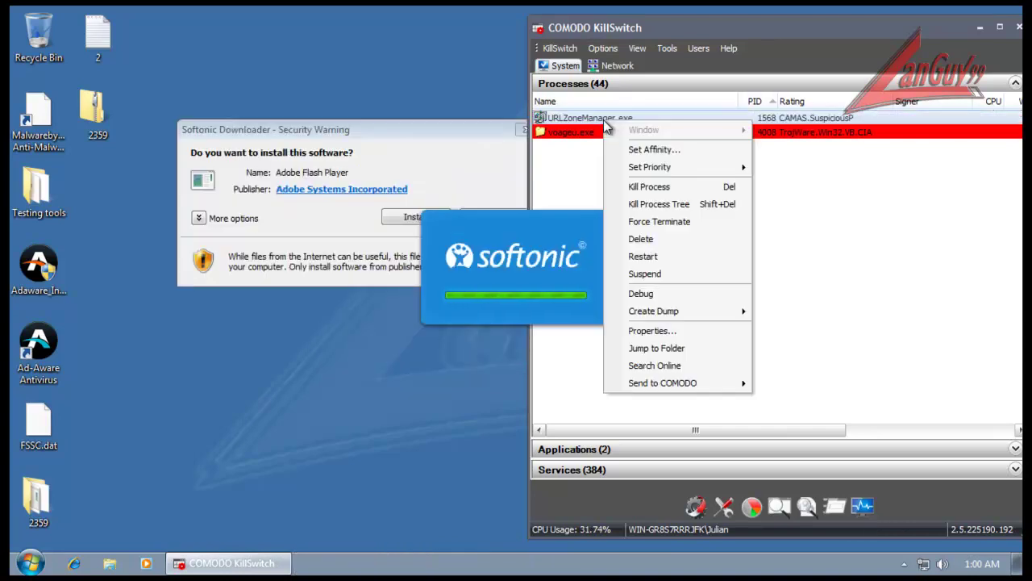
{"action": "left_click", "coordinate": [666, 211]}
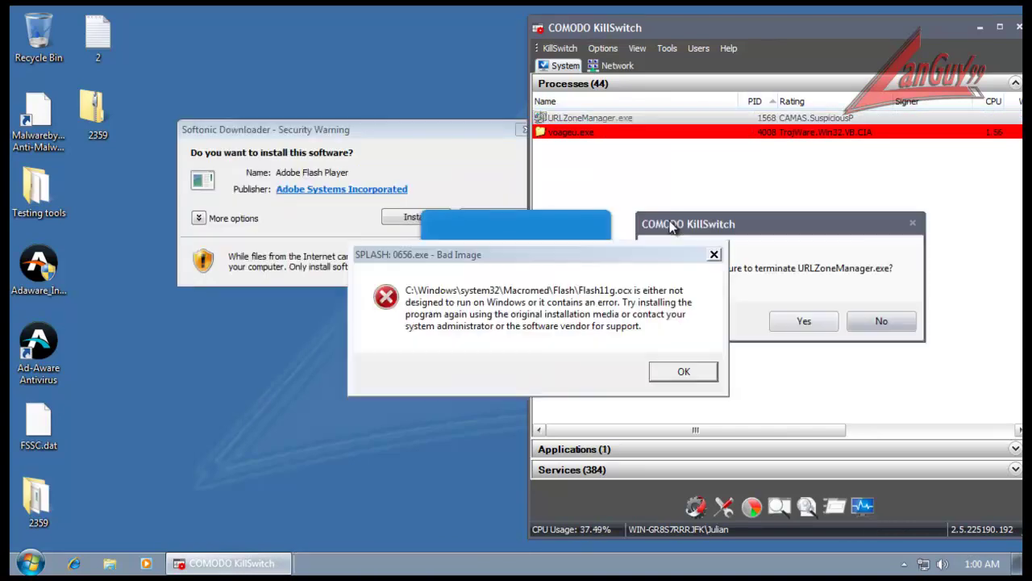
{"action": "left_click", "coordinate": [802, 323]}
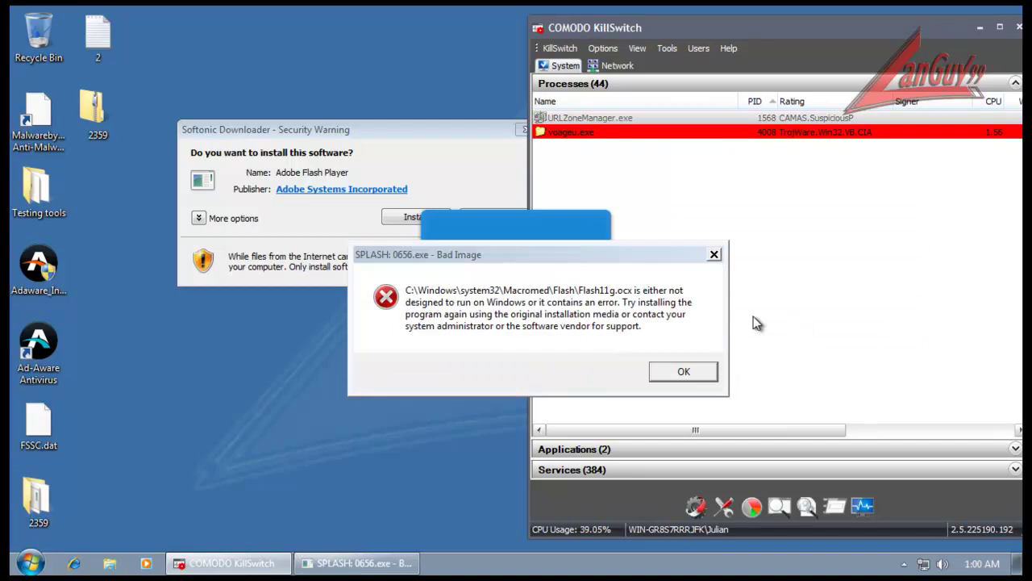
Force terminate the voageu.exe process rated as a Trojan in KillSwitch and confirm
{"action": "right_click", "coordinate": [566, 121]}
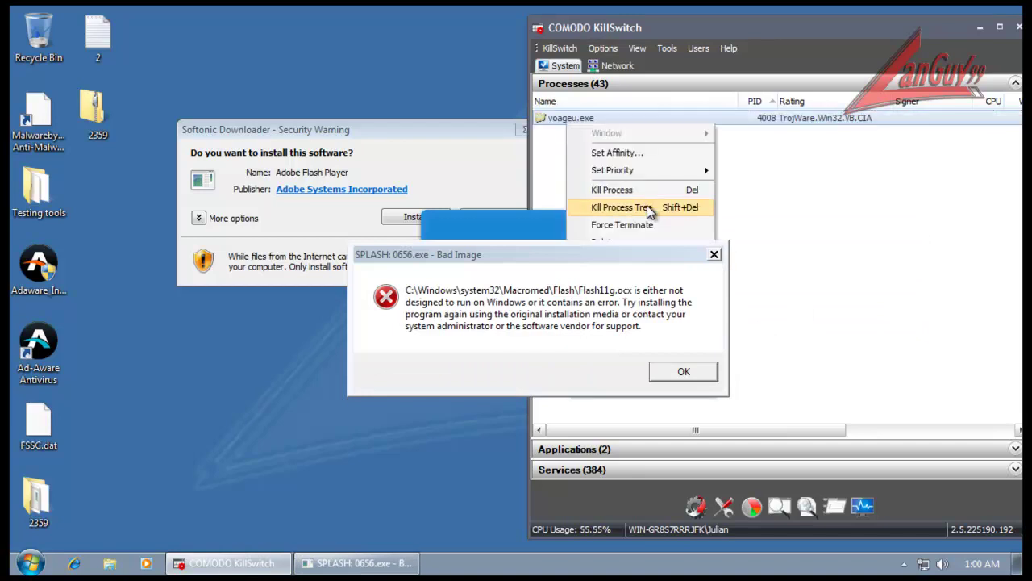
{"action": "left_click", "coordinate": [649, 225]}
{"action": "left_click", "coordinate": [813, 329]}
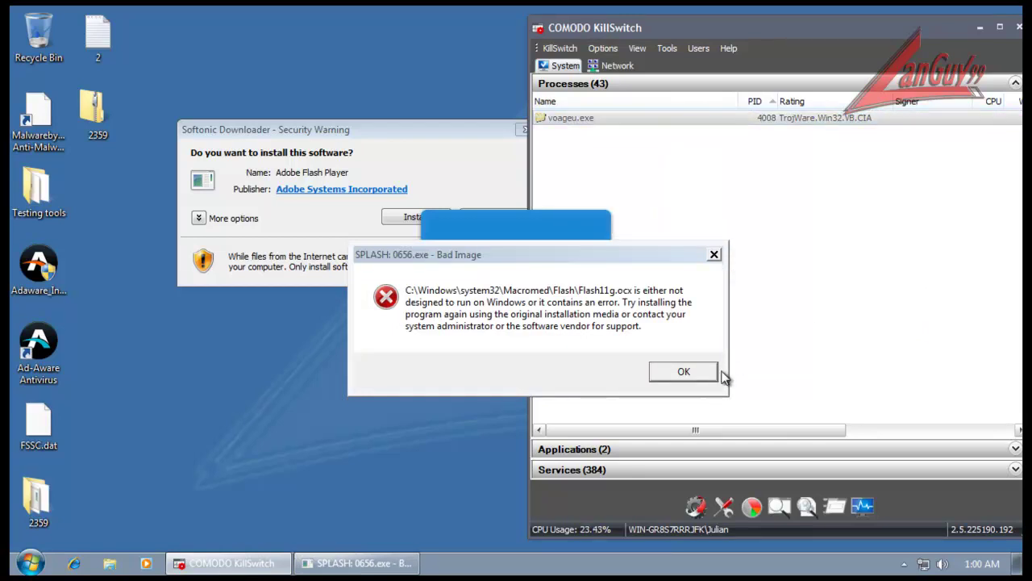
Dismiss the Bad Image errors for 0656.exe and decline the Adobe Flash Player installation
{"action": "left_click", "coordinate": [694, 375]}
{"action": "left_click", "coordinate": [682, 358]}
{"action": "left_click", "coordinate": [682, 362]}
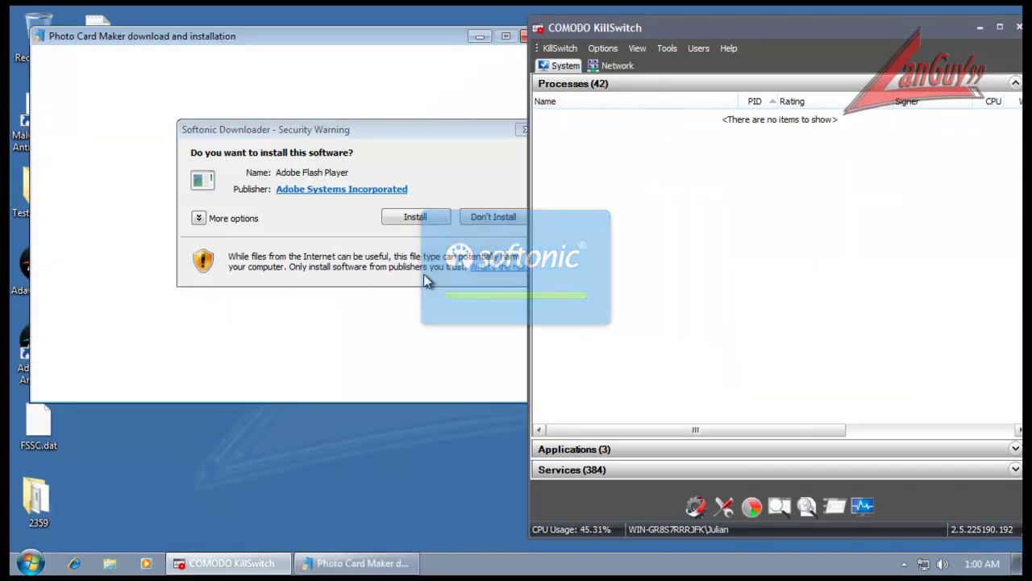
{"action": "left_click", "coordinate": [493, 218]}
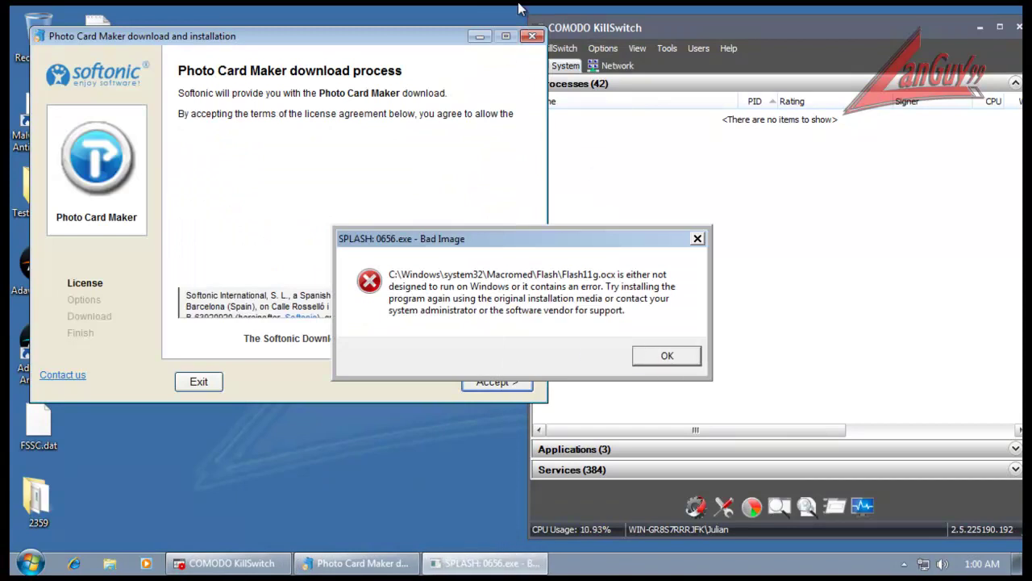
Try to close the Photo Card Maker installer, and list the safe processes in KillSwitch with the Bad Image error moved aside
{"action": "left_click", "coordinate": [530, 35]}
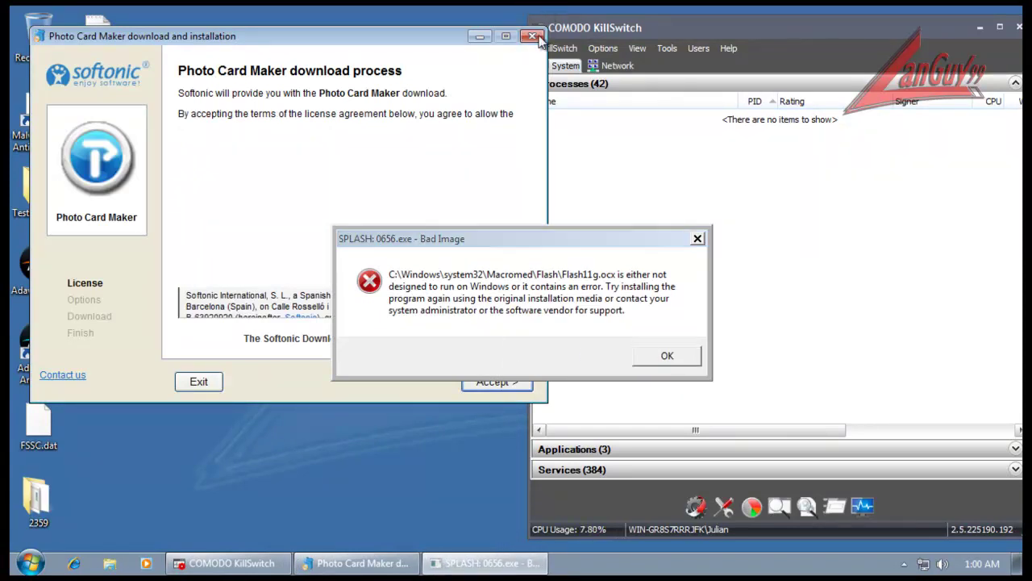
{"action": "left_click", "coordinate": [730, 200]}
{"action": "left_click", "coordinate": [637, 49]}
{"action": "left_click", "coordinate": [682, 103]}
{"action": "left_click_drag", "start_coordinate": [614, 239], "coordinate": [368, 231]}
{"action": "left_click_drag", "start_coordinate": [1024, 187], "coordinate": [1024, 345]}
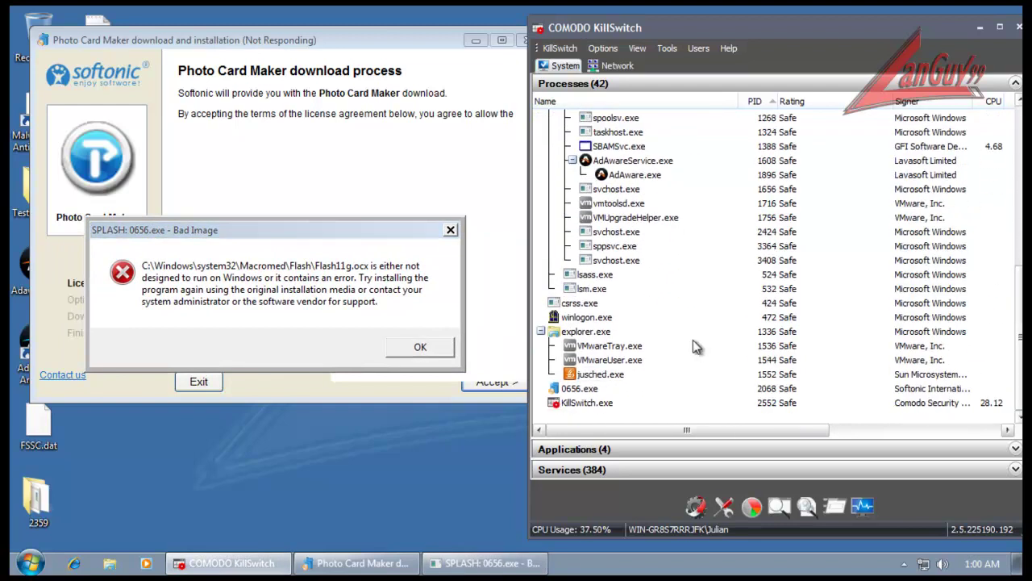
Force terminate the 0656.exe process in KillSwitch and dismiss its remaining Bad Image error
{"action": "left_click", "coordinate": [578, 389]}
{"action": "right_click", "coordinate": [579, 389]}
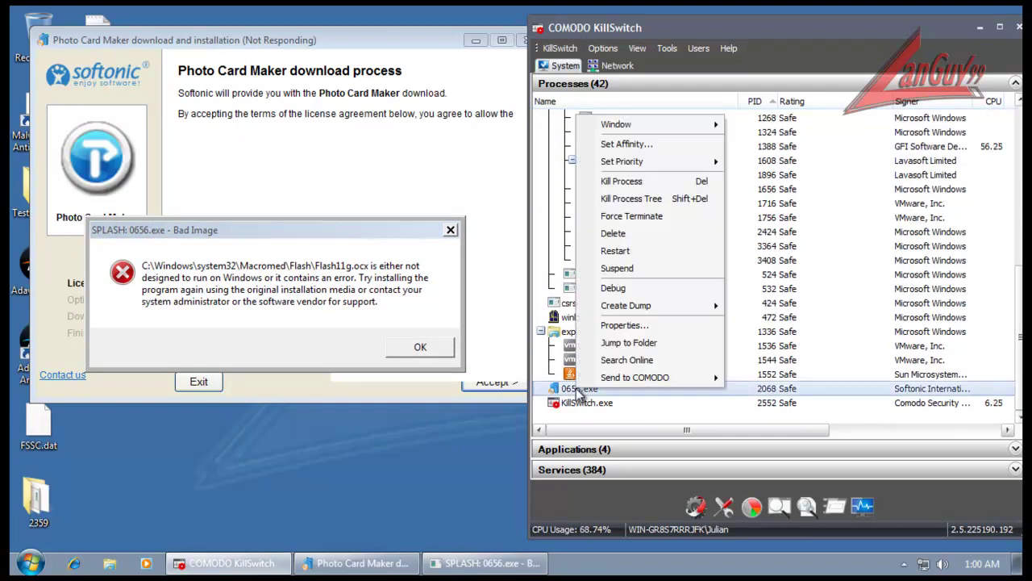
{"action": "left_click", "coordinate": [645, 225]}
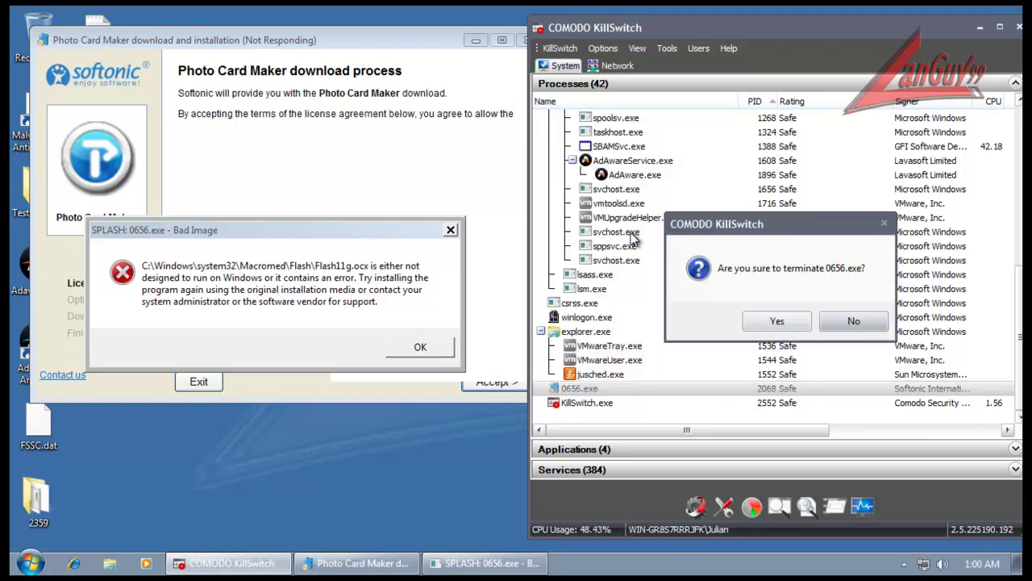
{"action": "left_click", "coordinate": [794, 322]}
{"action": "left_click", "coordinate": [439, 347]}
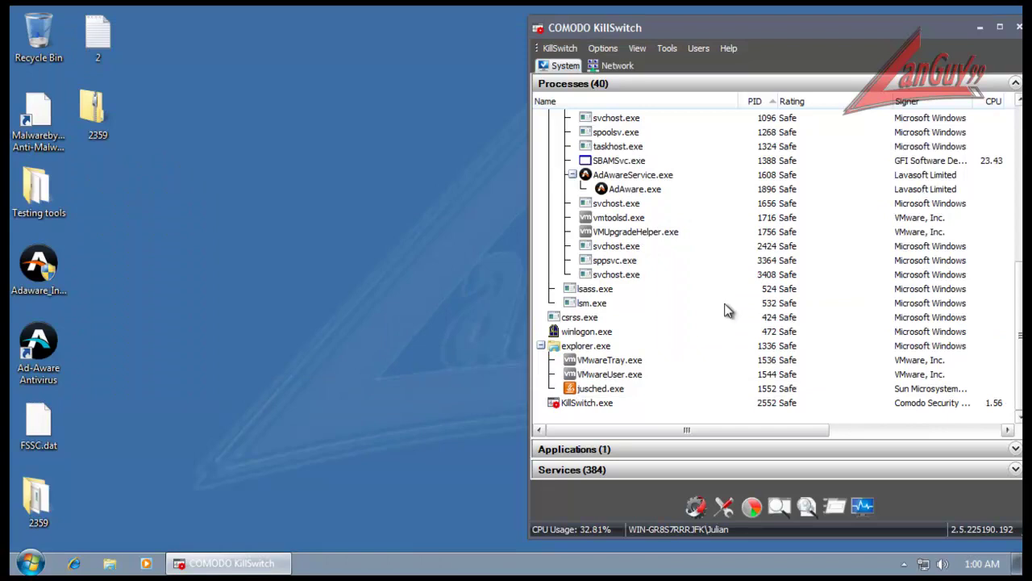
Close KillSwitch and switch to the Ad-Aware Pro Security main window
{"action": "left_click", "coordinate": [1019, 28]}
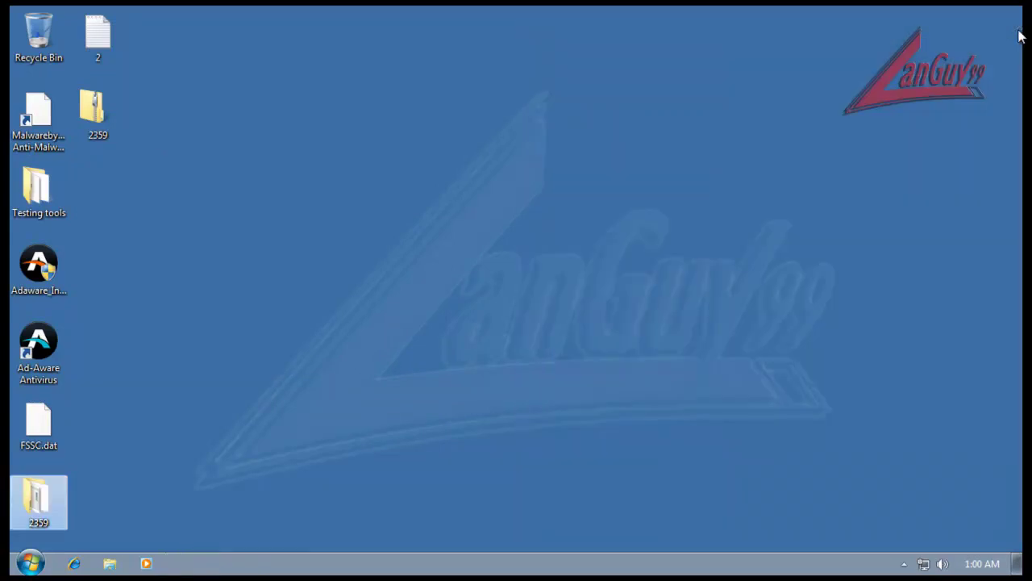
{"action": "left_click", "coordinate": [904, 564]}
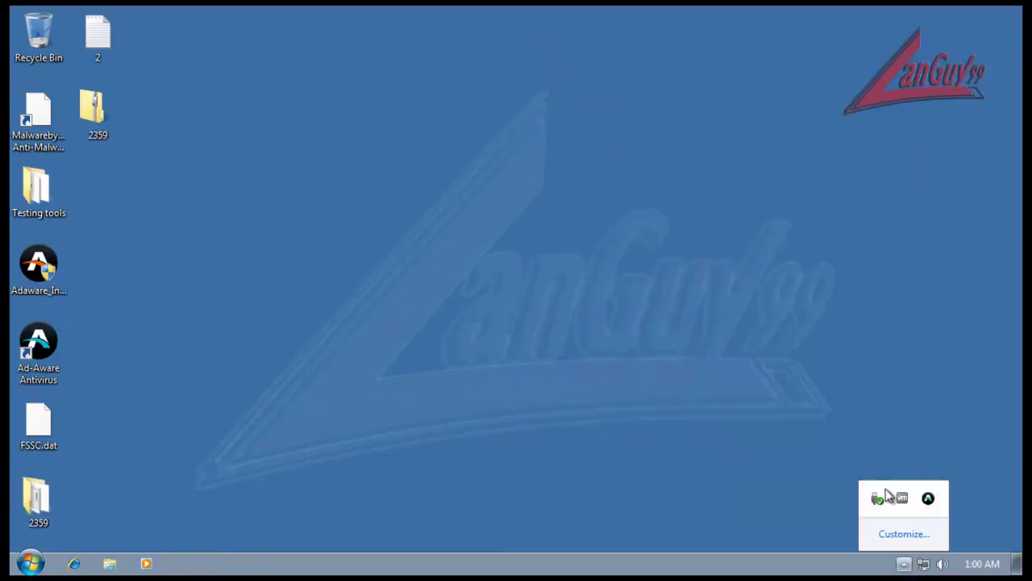
{"action": "left_click", "coordinate": [929, 500]}
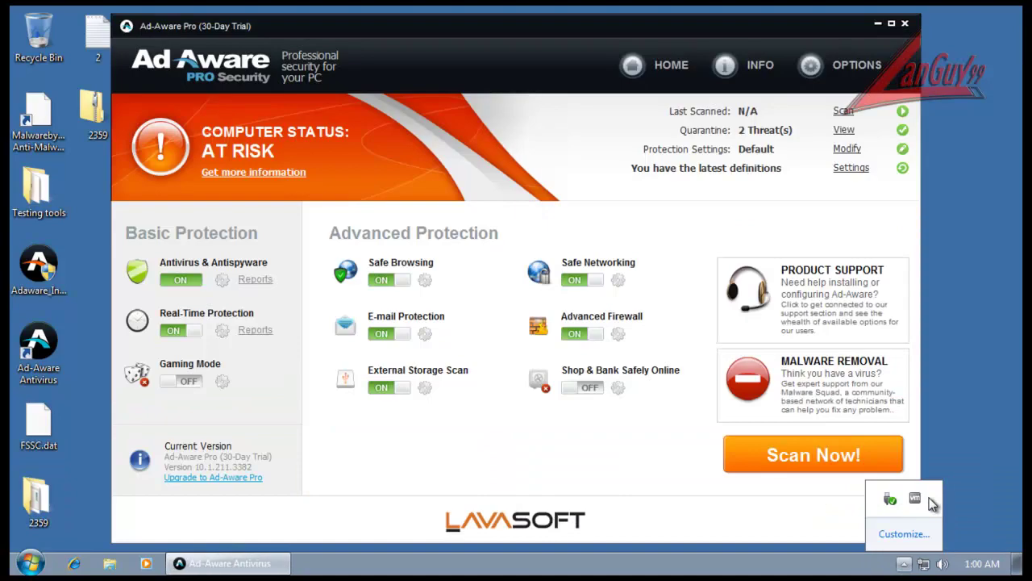
Delete the 2359 sample folder and the 2359 zip archive from the desktop, and empty the Recycle Bin
{"action": "left_click", "coordinate": [42, 499]}
{"action": "key", "text": "Delete"}
{"action": "key", "text": "Return"}
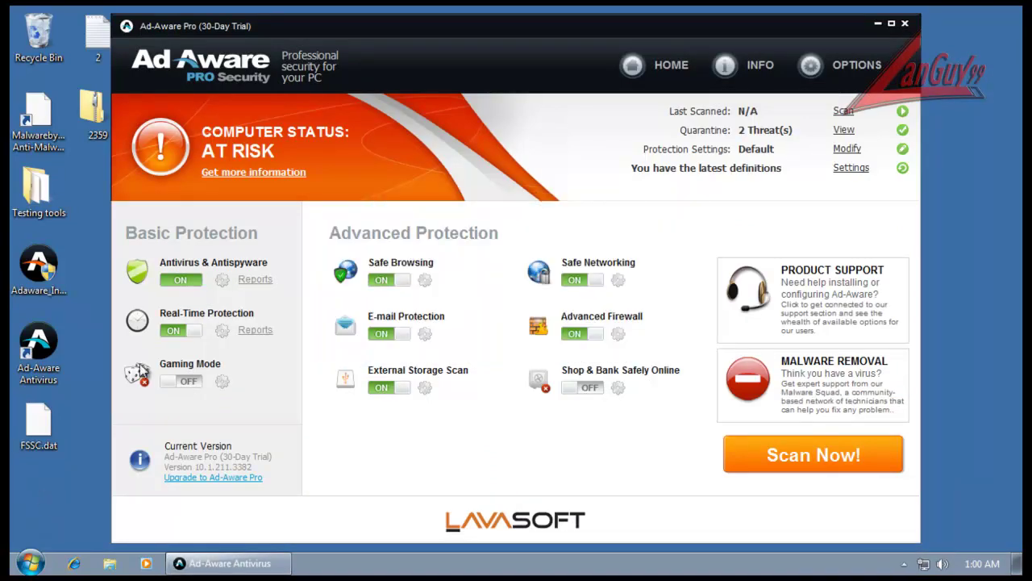
{"action": "left_click", "coordinate": [91, 111]}
{"action": "key", "text": "Delete"}
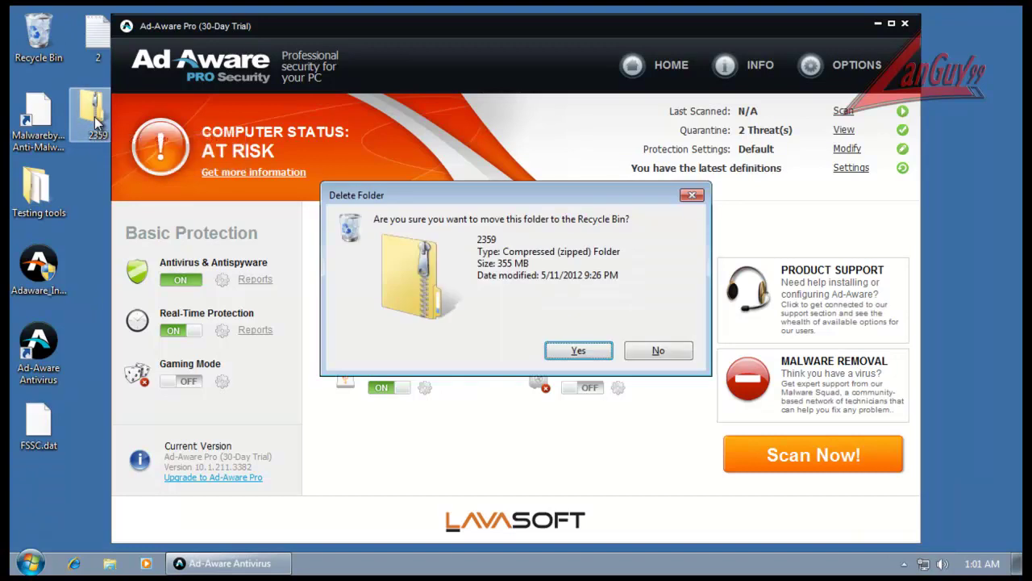
{"action": "key", "text": "Return"}
{"action": "right_click", "coordinate": [49, 29]}
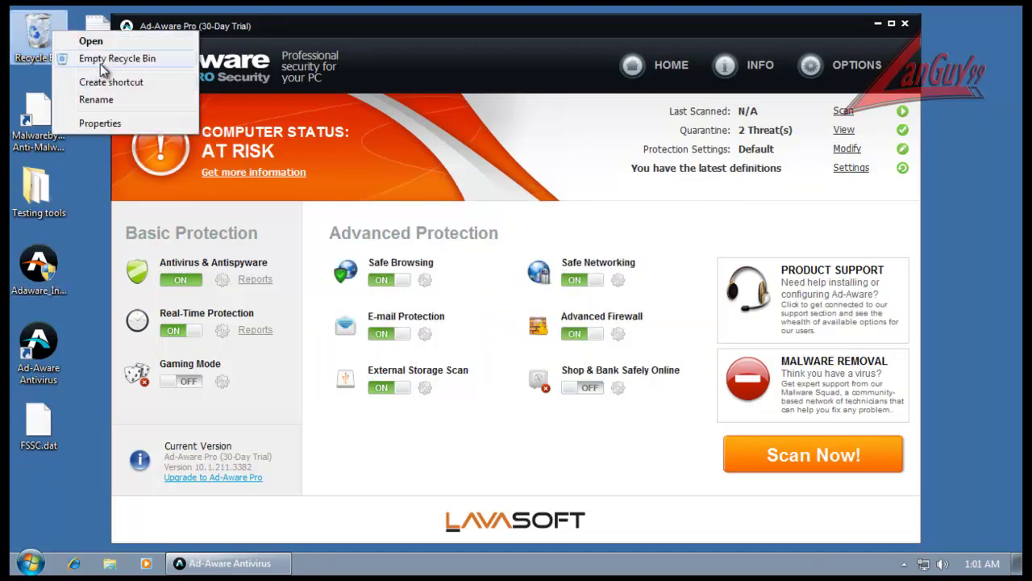
{"action": "left_click", "coordinate": [100, 61]}
{"action": "left_click", "coordinate": [578, 299]}
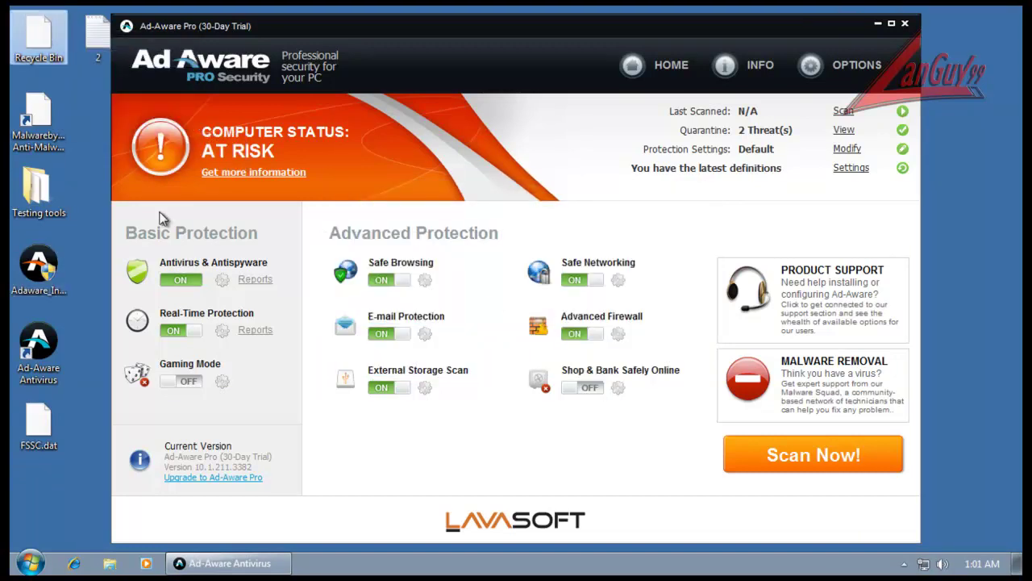
Run a CCleaner cleanup from the ccleaner folder in Testing tools, and close CCleaner and the folder
{"action": "double_click", "coordinate": [63, 196]}
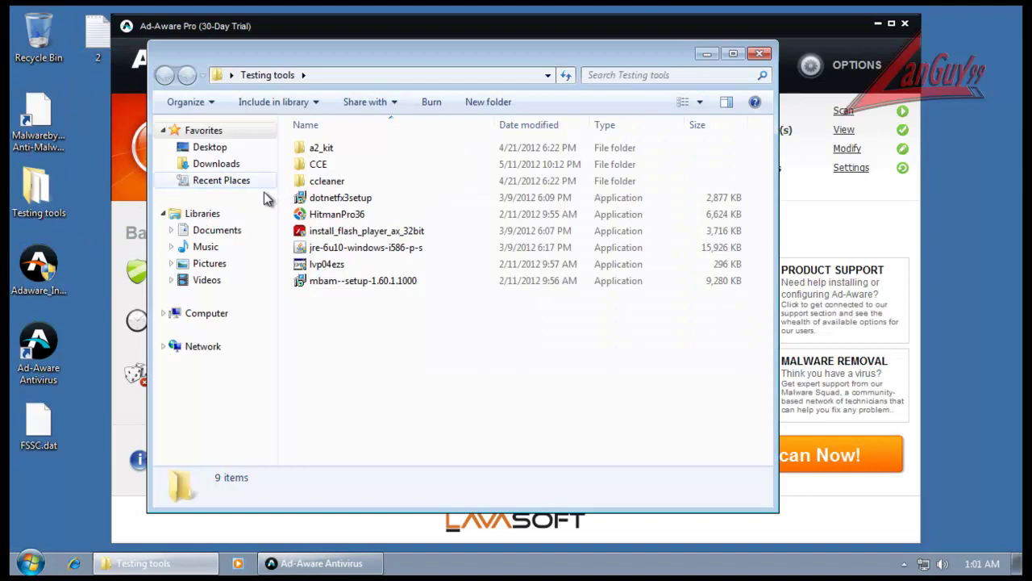
{"action": "double_click", "coordinate": [327, 183]}
{"action": "double_click", "coordinate": [330, 165]}
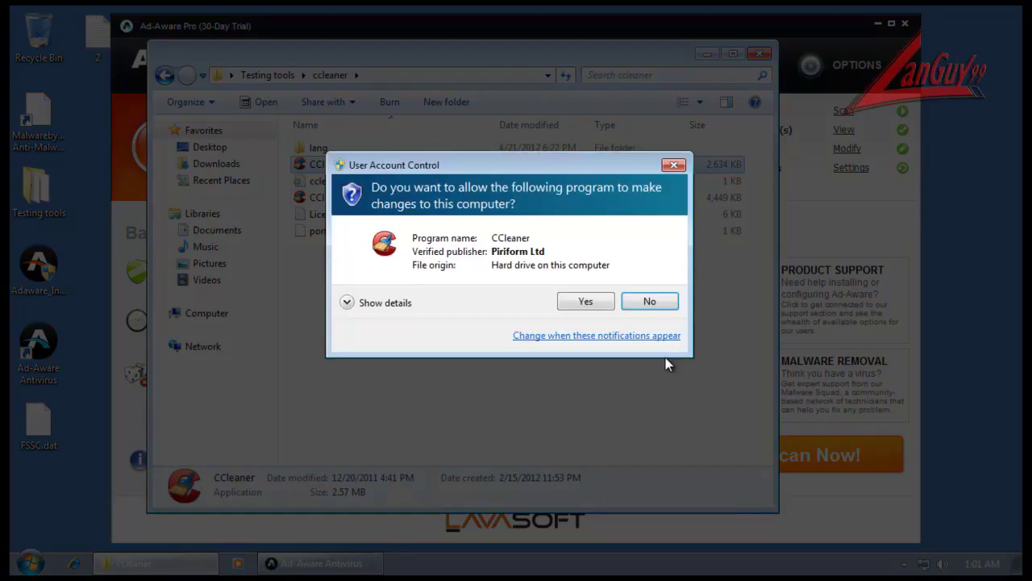
{"action": "left_click", "coordinate": [586, 301]}
{"action": "left_click", "coordinate": [913, 507]}
{"action": "left_click", "coordinate": [809, 318]}
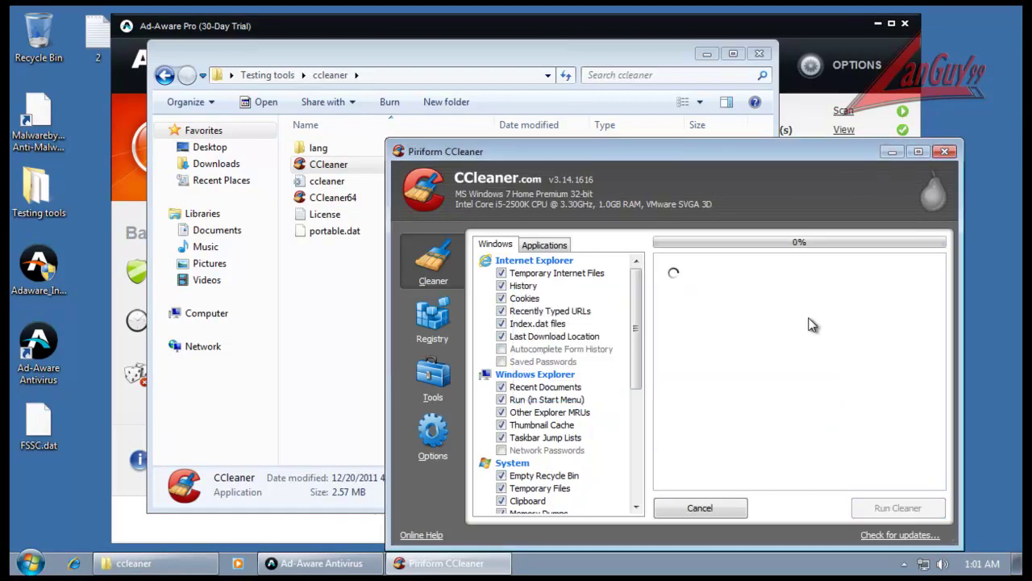
{"action": "left_click", "coordinate": [956, 154]}
{"action": "left_click", "coordinate": [759, 53]}
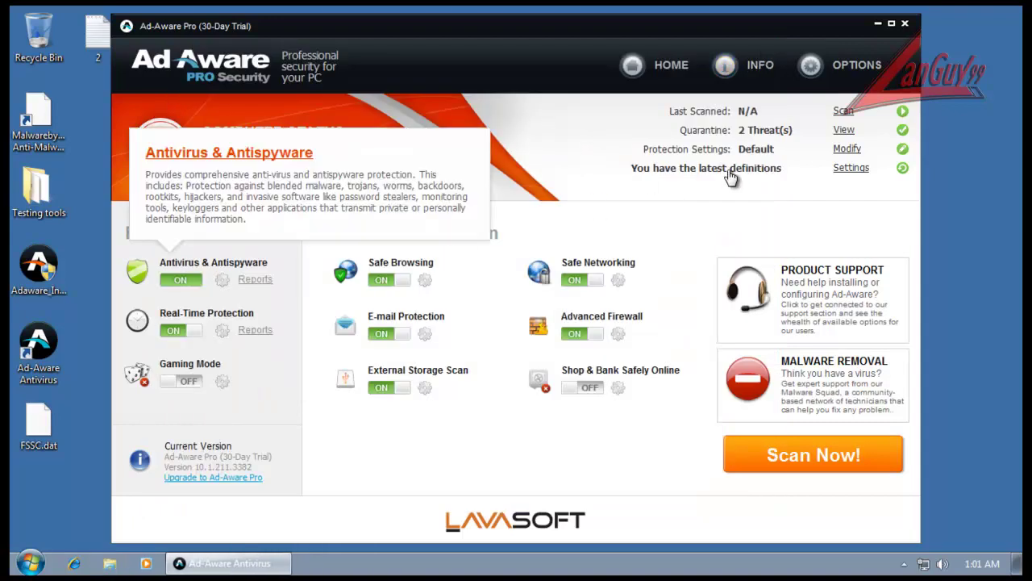
Check for threat definition updates in Ad-Aware and review the current problems in its Notification Center
{"action": "mouse_move", "coordinate": [730, 176]}
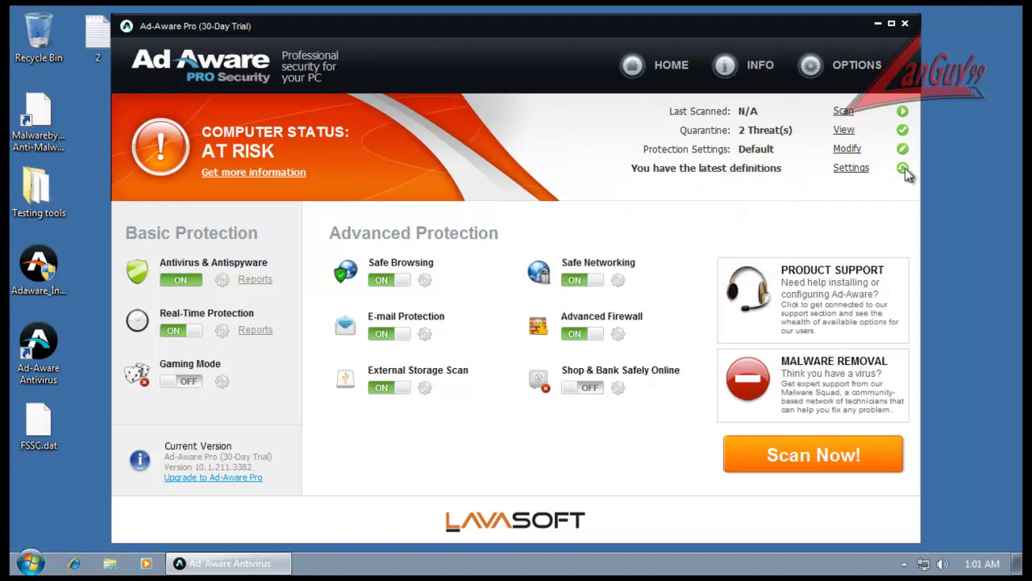
{"action": "left_click", "coordinate": [865, 169]}
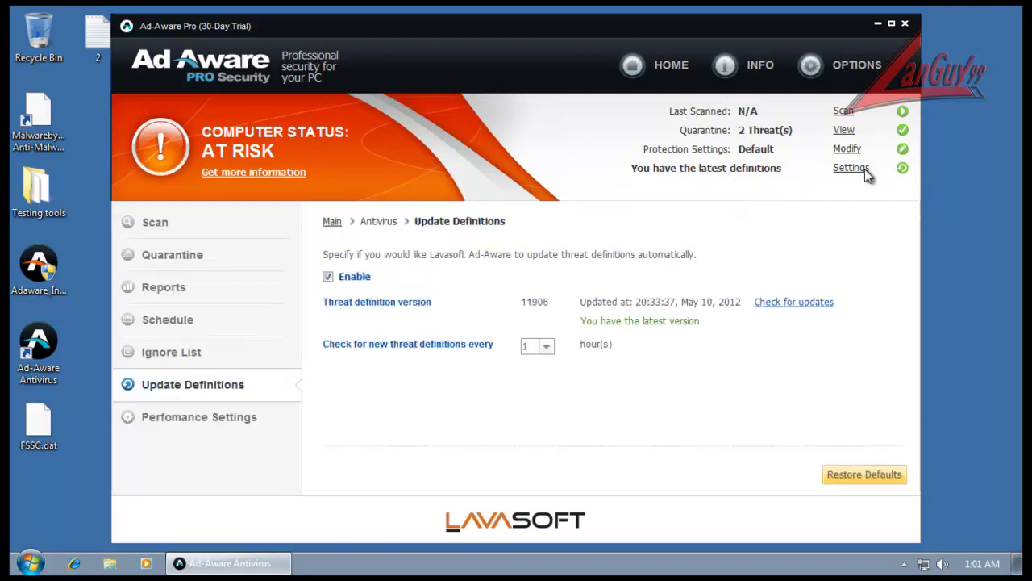
{"action": "left_click", "coordinate": [793, 303]}
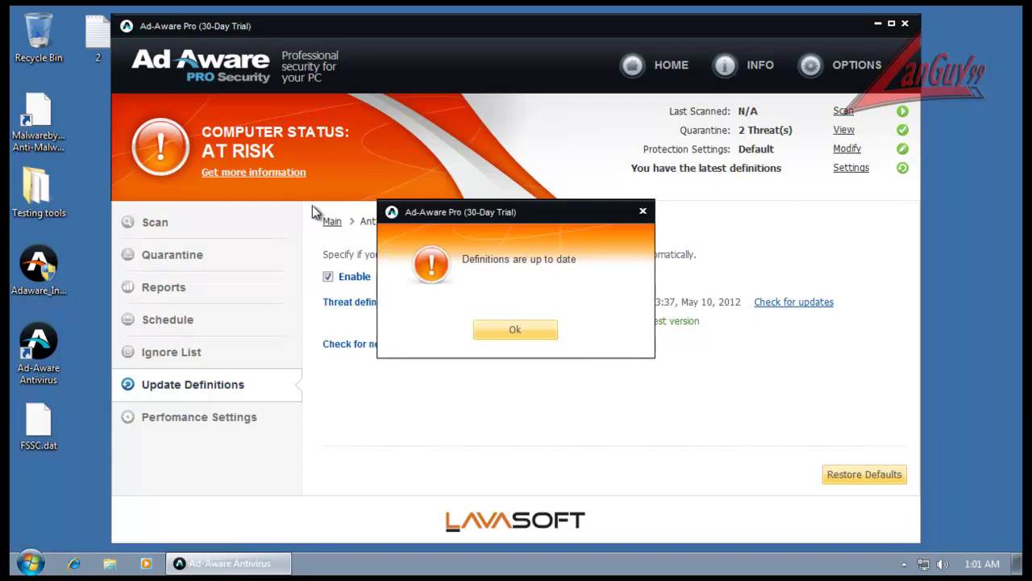
{"action": "left_click", "coordinate": [530, 331]}
{"action": "left_click", "coordinate": [230, 172]}
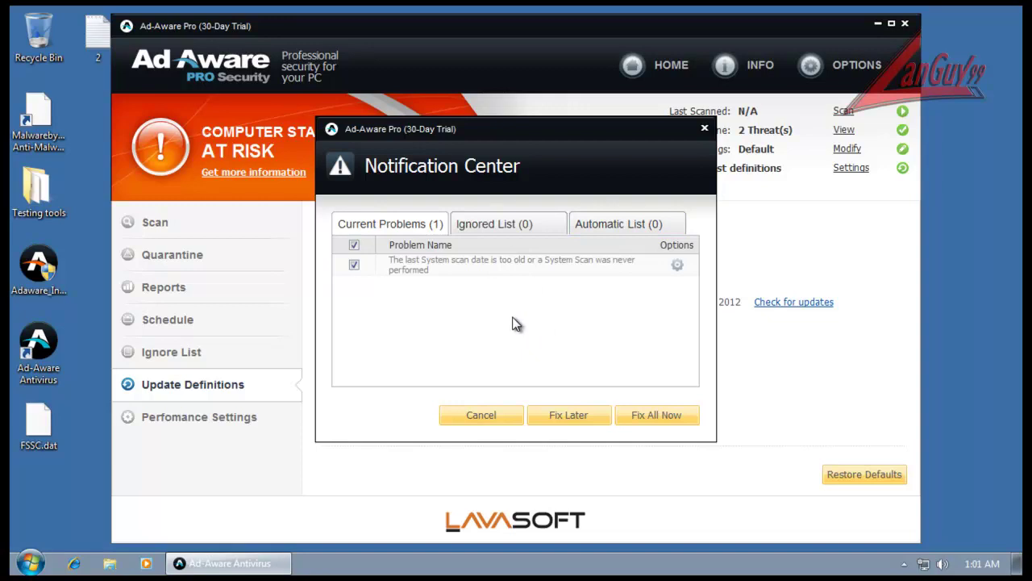
{"action": "left_click", "coordinate": [704, 129]}
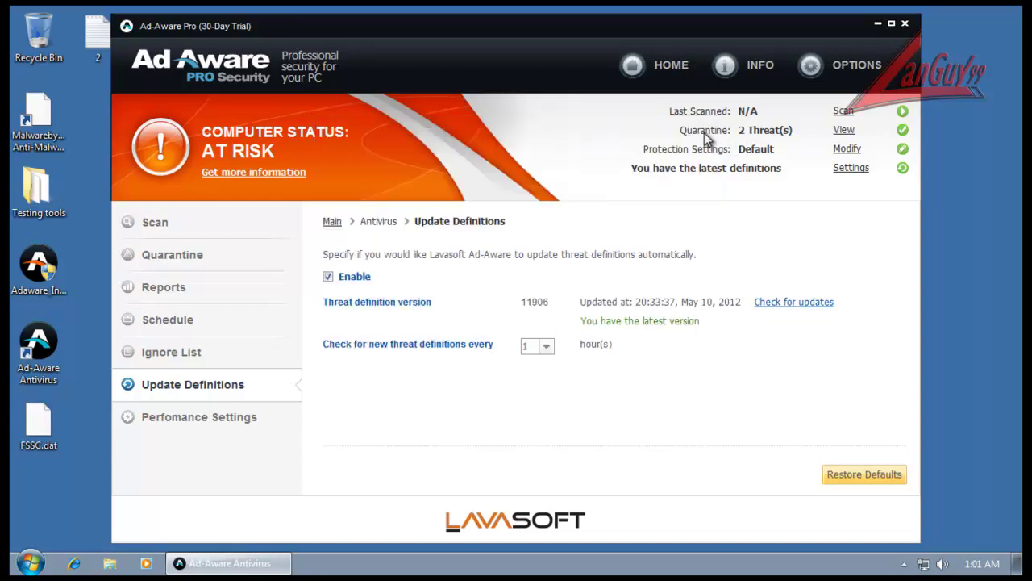
Run a Full Scan of the computer in Ad-Aware
{"action": "left_click", "coordinate": [157, 222]}
{"action": "left_click", "coordinate": [520, 260]}
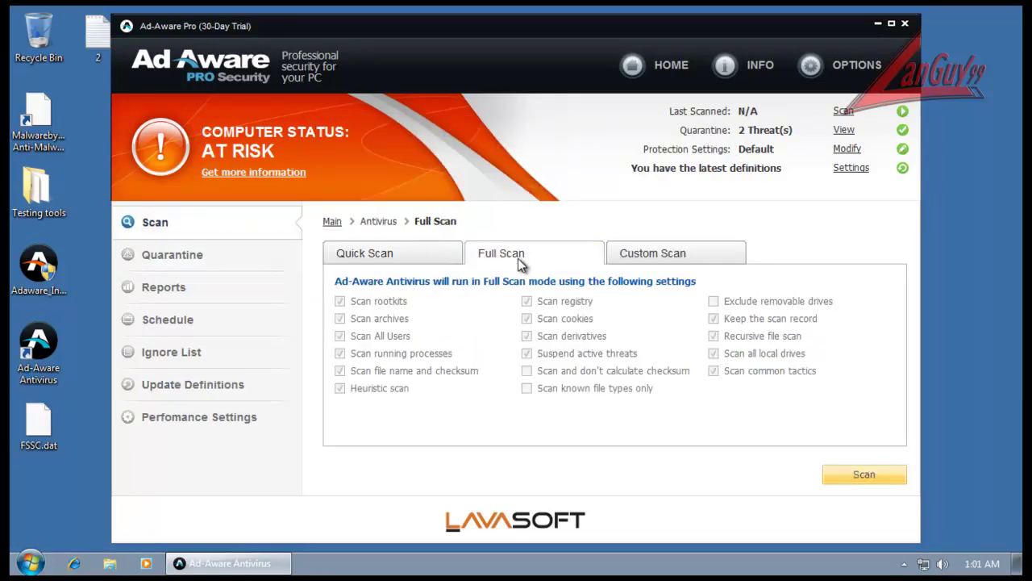
{"action": "left_click", "coordinate": [851, 473]}
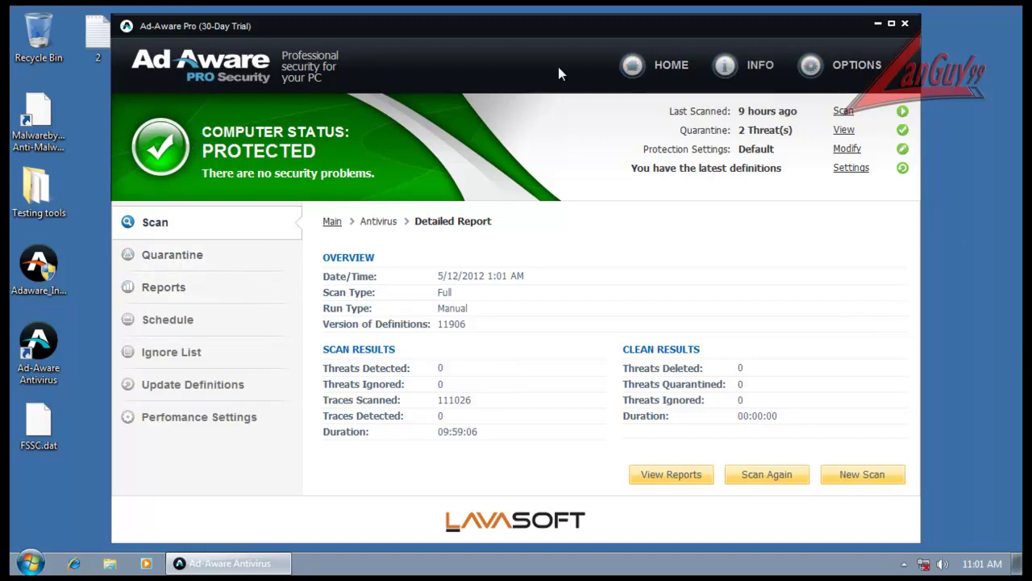
Turn off Real-Time Protection in Ad-Aware, close its window and dismiss the notification balloon
{"action": "left_click", "coordinate": [677, 73]}
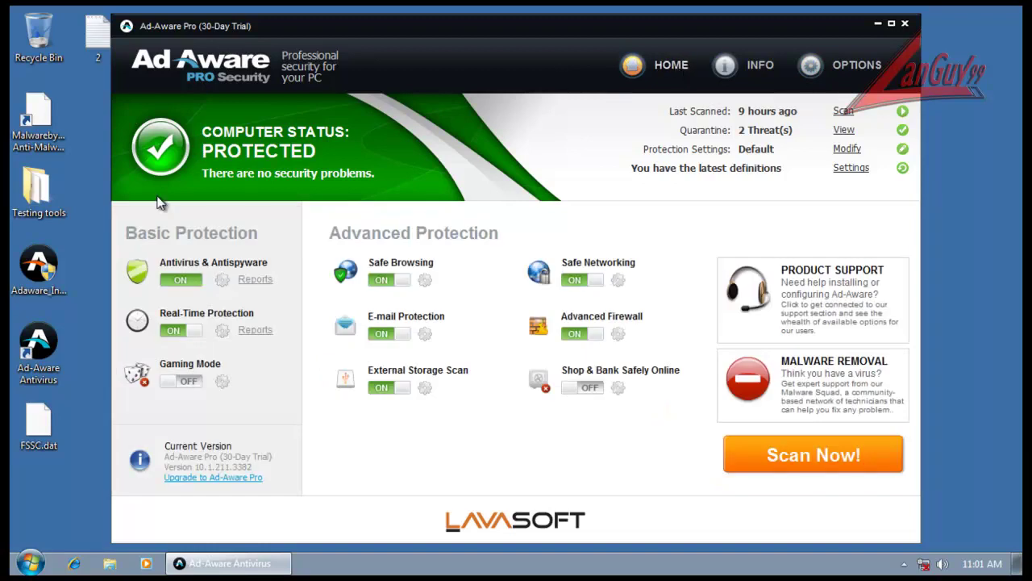
{"action": "left_click", "coordinate": [190, 332]}
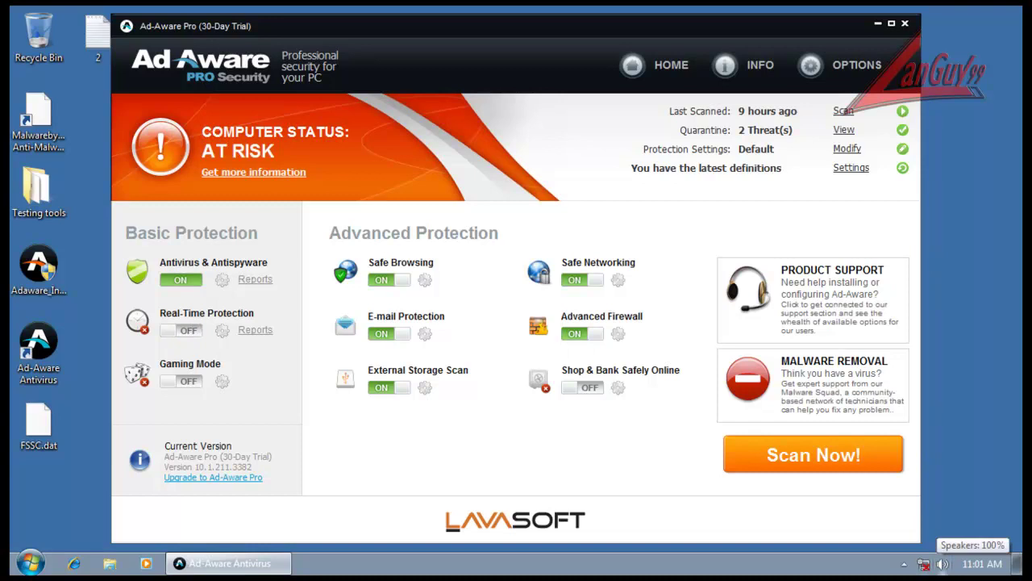
{"action": "left_click", "coordinate": [905, 24]}
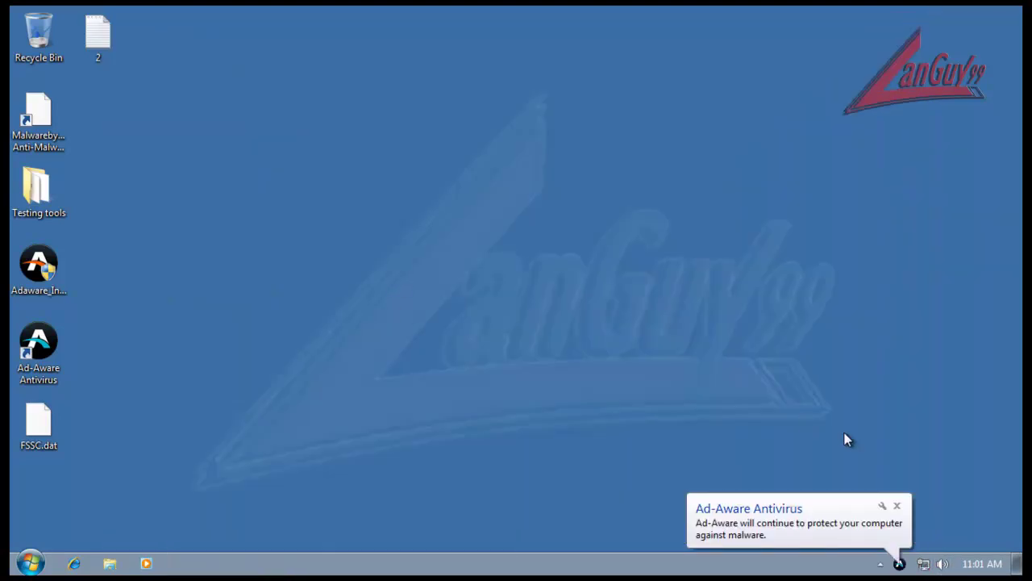
{"action": "left_click", "coordinate": [897, 510]}
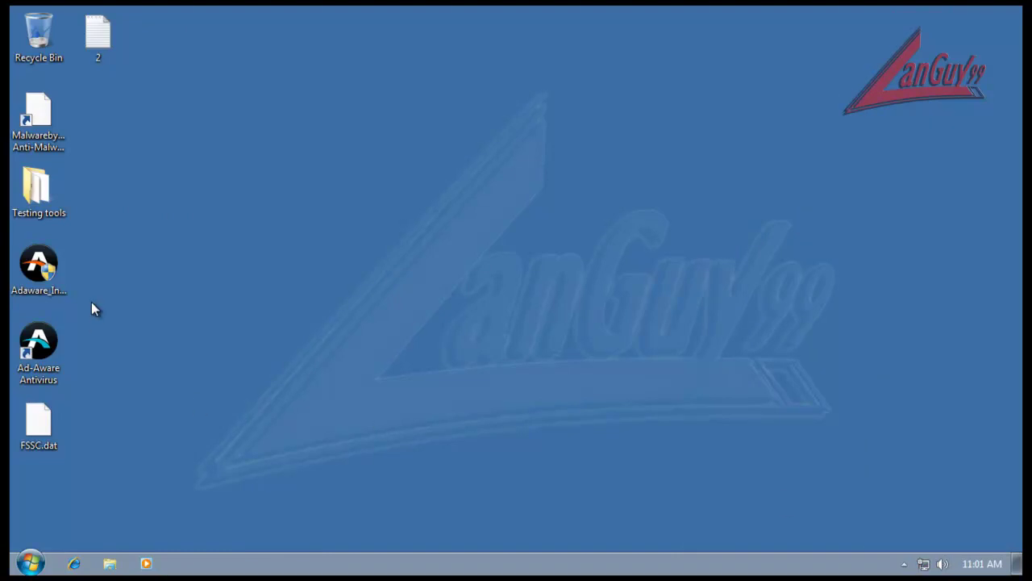
Launch COMODO Cleaning Essentials (CCE) from the CCE folder in Testing tools, allow it to make changes, and close the folder
{"action": "double_click", "coordinate": [41, 197]}
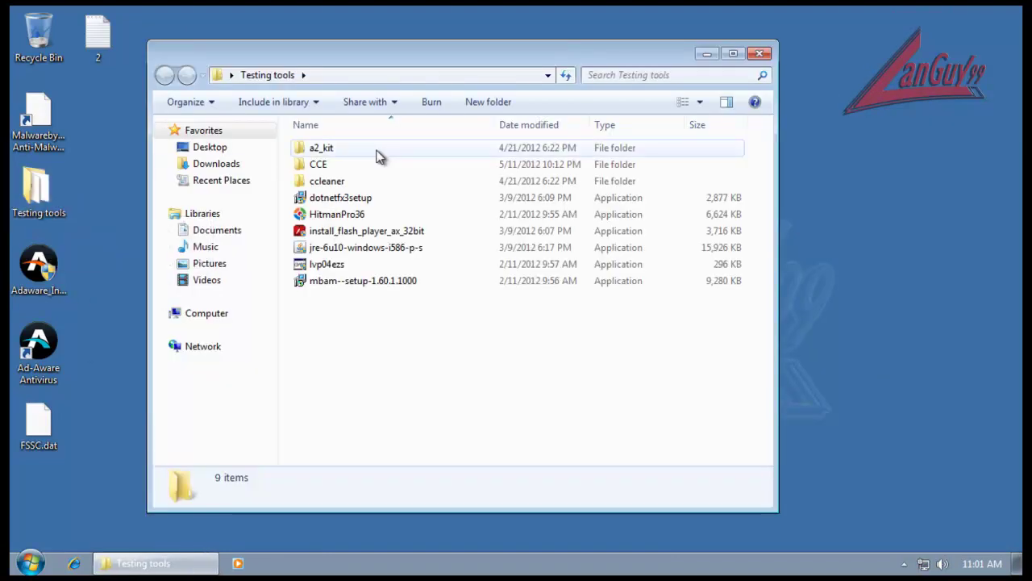
{"action": "double_click", "coordinate": [321, 165]}
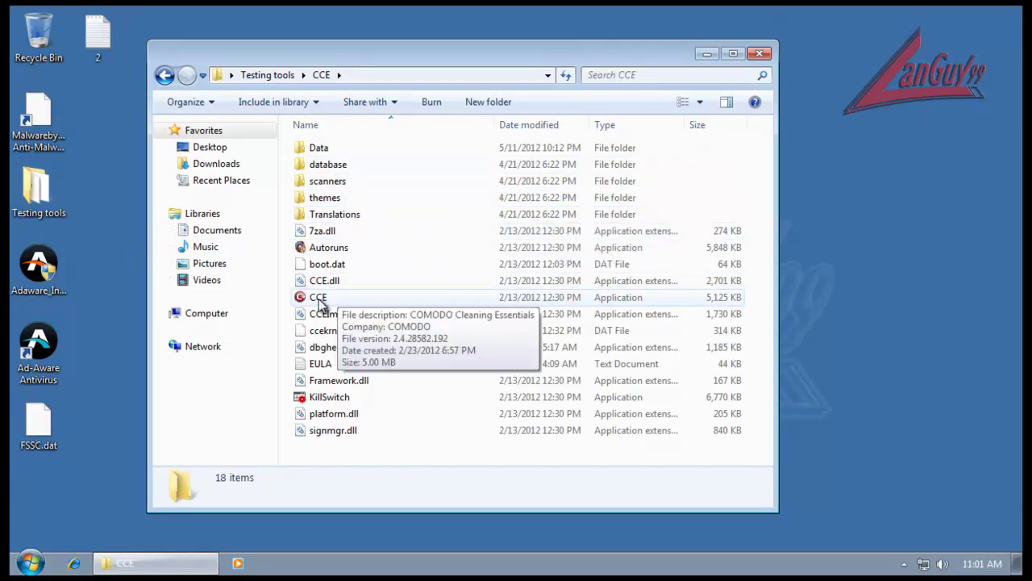
{"action": "left_click", "coordinate": [322, 298]}
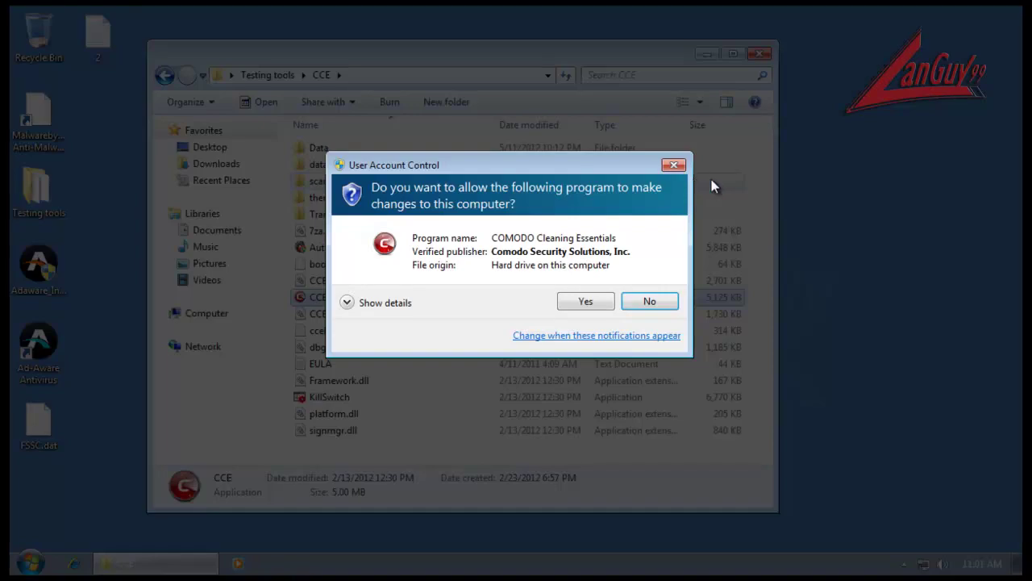
{"action": "left_click", "coordinate": [591, 299]}
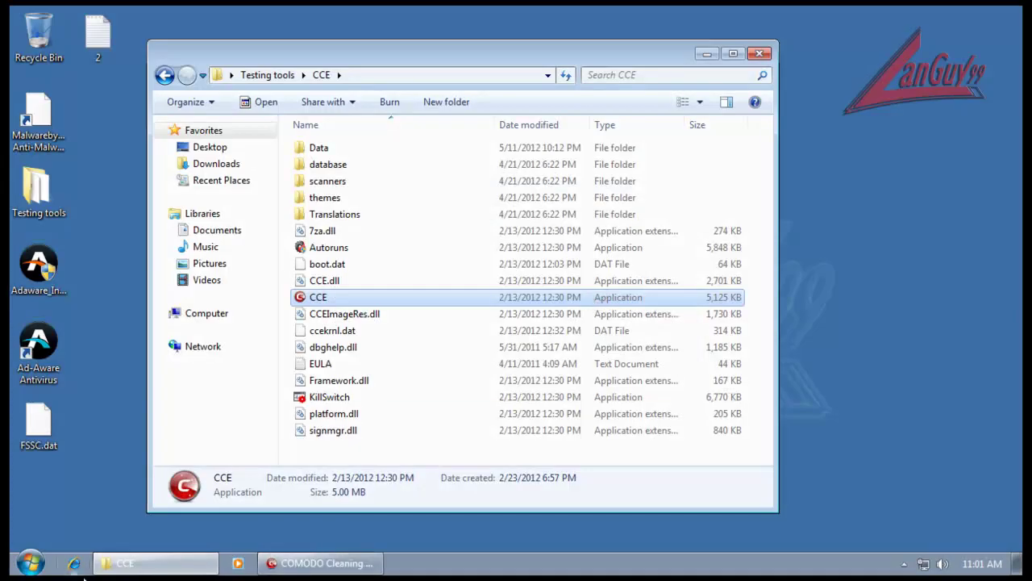
{"action": "left_click", "coordinate": [762, 53]}
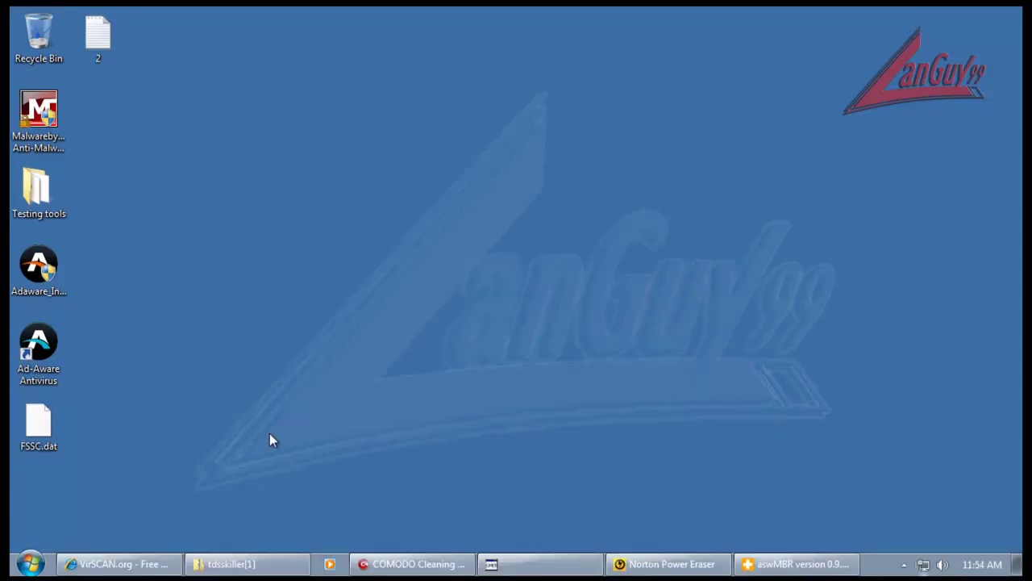
Open the list of threats found by the finished COMODO Cleaning Essentials scan, and close the VirSCAN.org browser window
{"action": "left_click", "coordinate": [404, 565]}
{"action": "left_click_drag", "start_coordinate": [351, 97], "coordinate": [486, 43]}
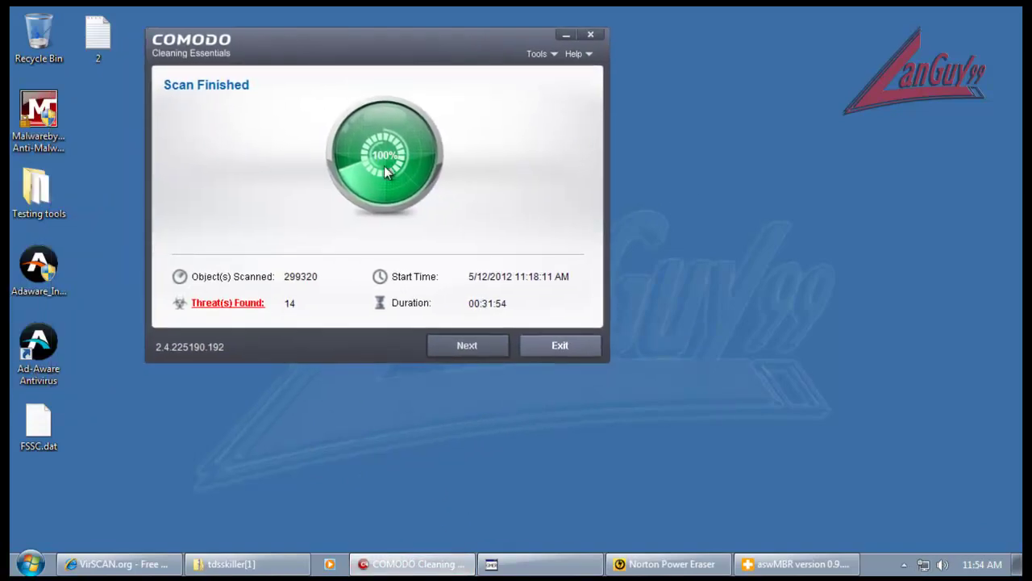
{"action": "left_click", "coordinate": [227, 305]}
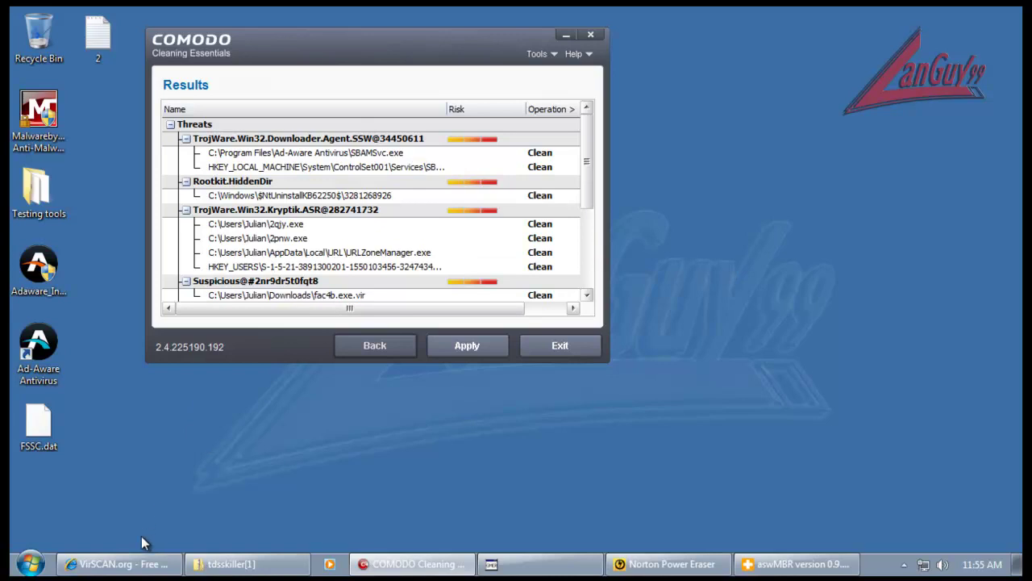
{"action": "left_click", "coordinate": [122, 567]}
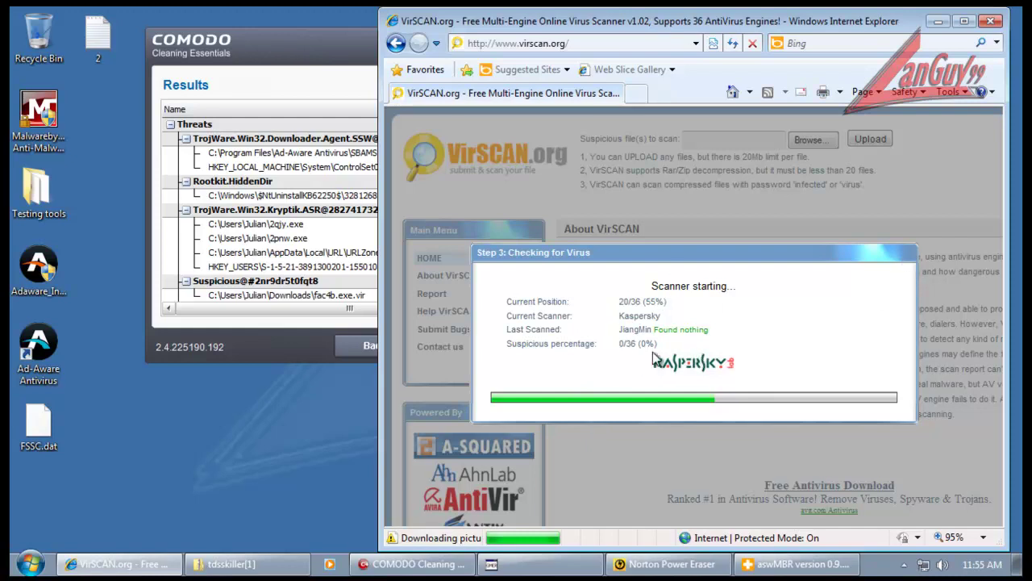
{"action": "left_click", "coordinate": [991, 21]}
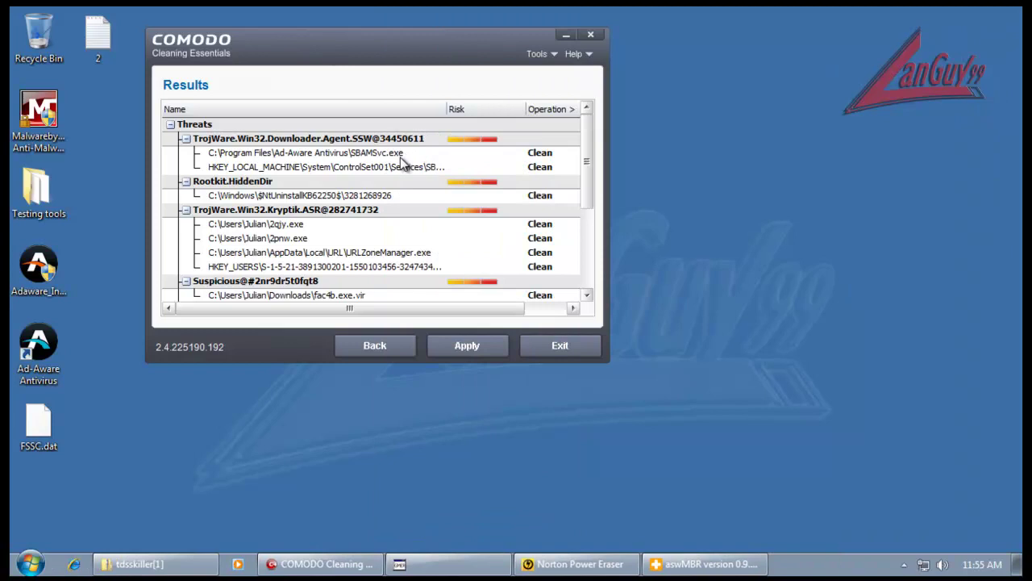
Set the operation to Ignore for Ad-Aware's SBAMSvc.exe and its related service registry key in the COMODO results
{"action": "left_click", "coordinate": [530, 159]}
{"action": "left_click", "coordinate": [530, 158]}
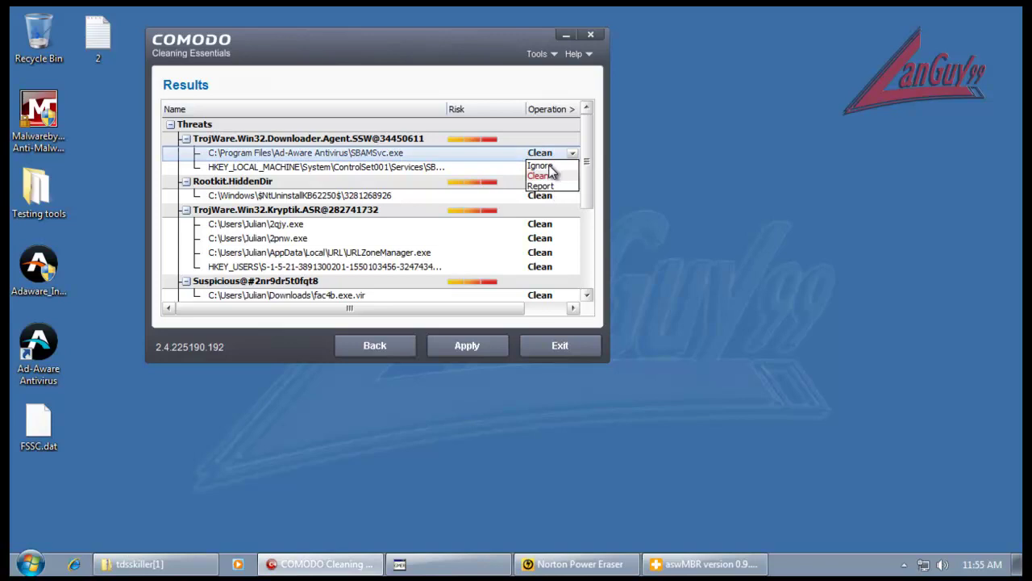
{"action": "left_click", "coordinate": [540, 166]}
{"action": "left_click", "coordinate": [555, 170]}
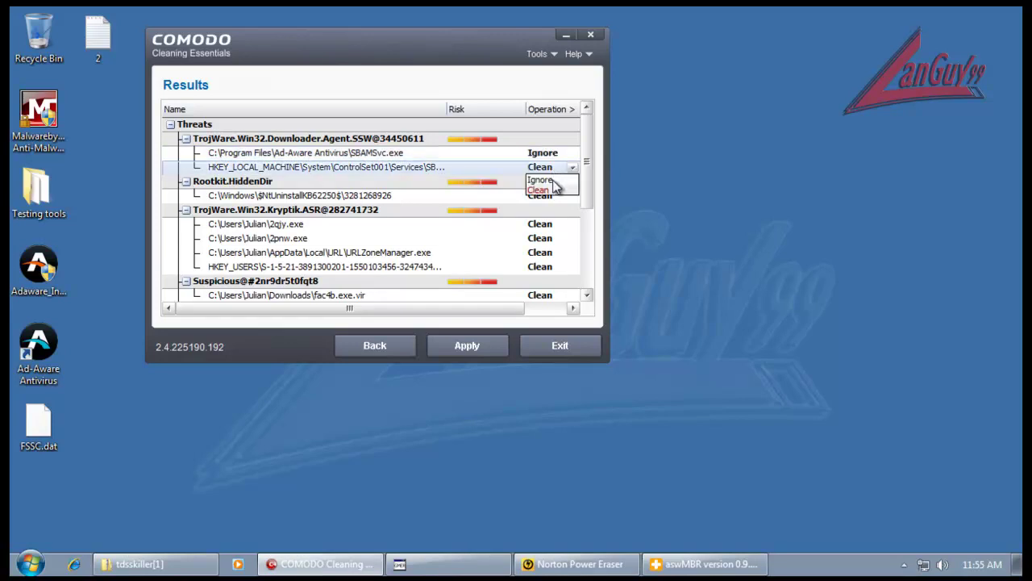
{"action": "left_click", "coordinate": [554, 180]}
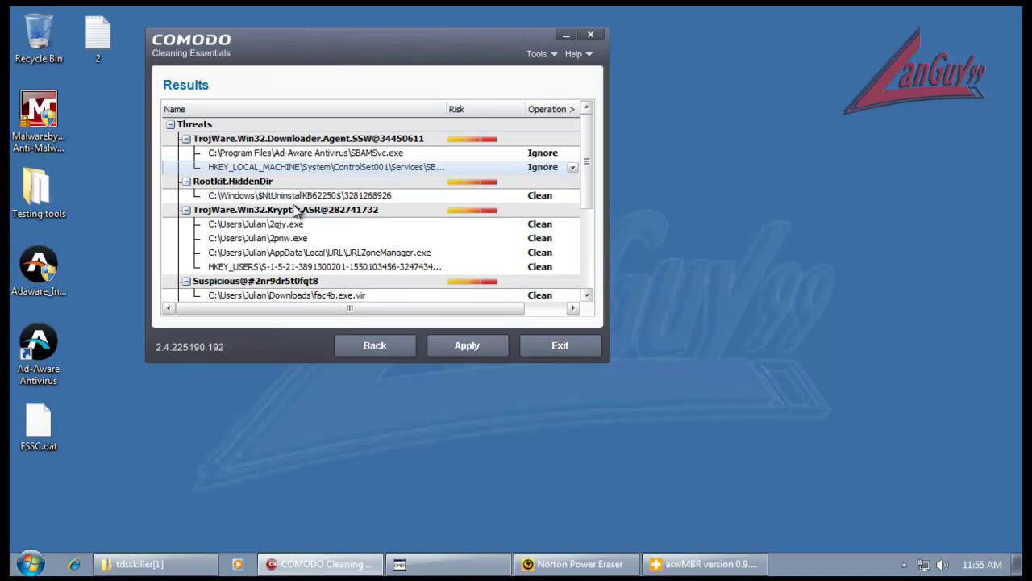
Review the remaining threats through the end of the COMODO results list, and move the window aside
{"action": "scroll", "coordinate": [588, 202], "scroll_direction": "down", "scroll_amount": 2}
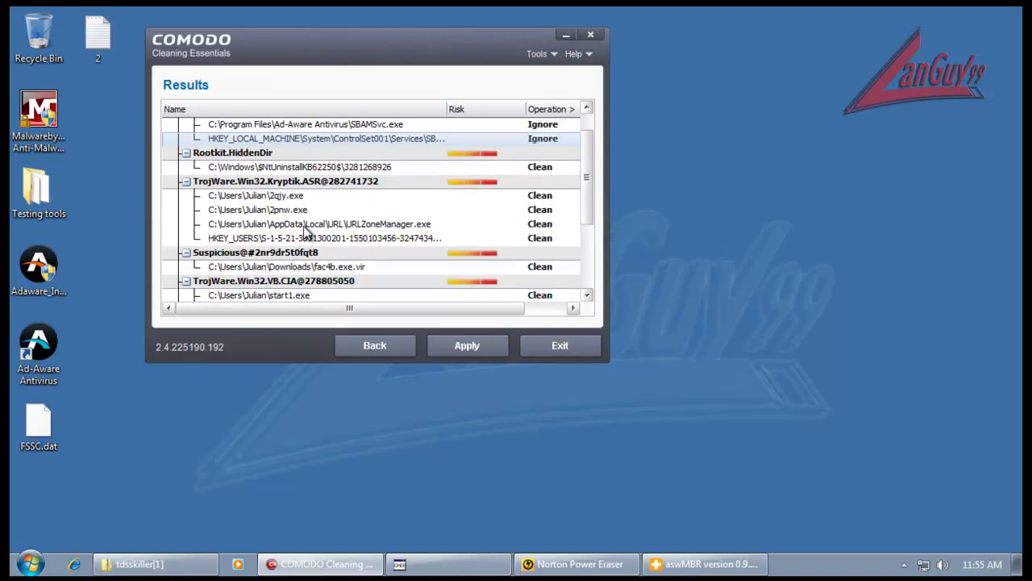
{"action": "left_click_drag", "start_coordinate": [584, 194], "coordinate": [588, 215]}
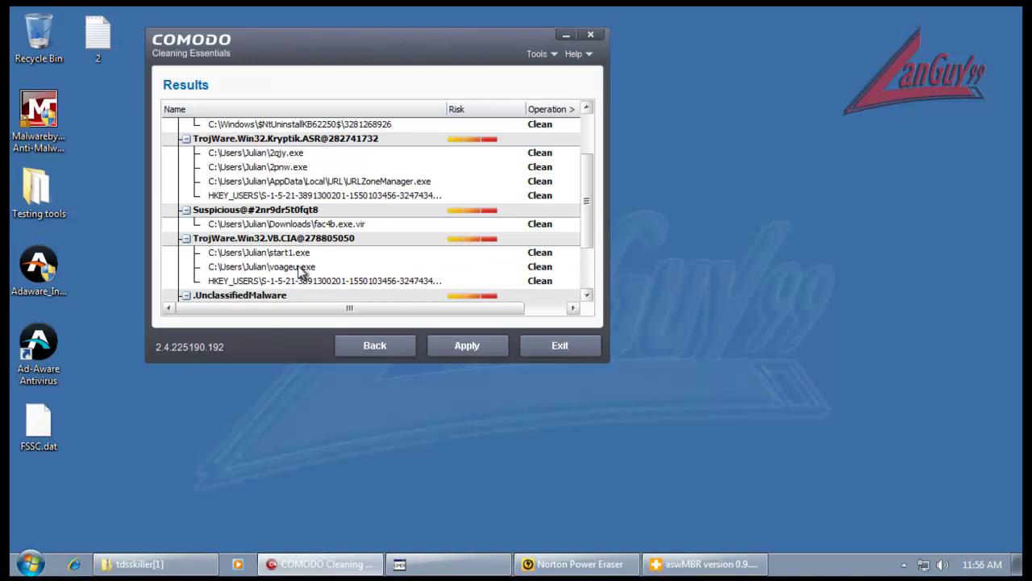
{"action": "left_click_drag", "start_coordinate": [588, 218], "coordinate": [597, 264]}
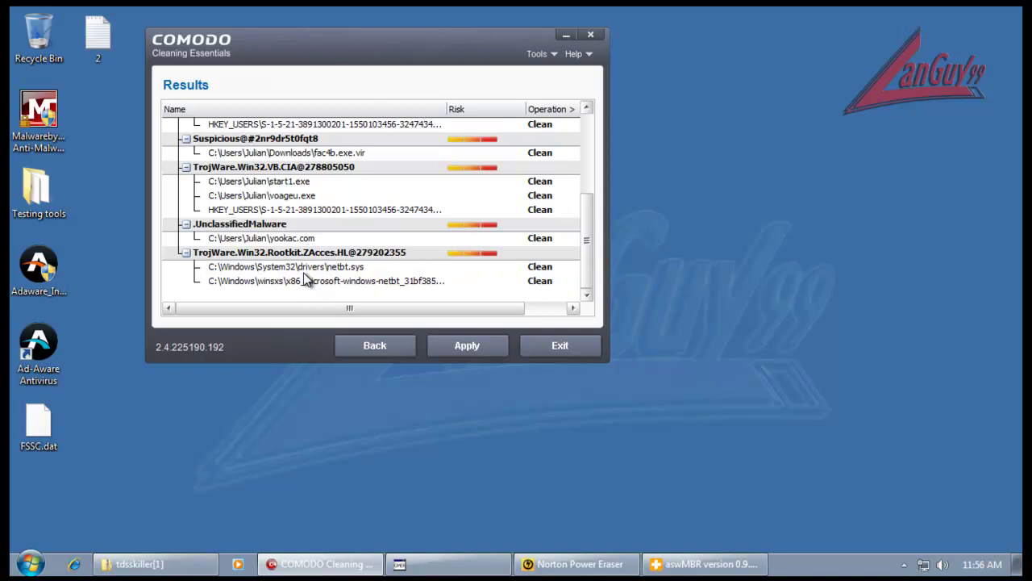
{"action": "left_click_drag", "start_coordinate": [368, 43], "coordinate": [250, 50]}
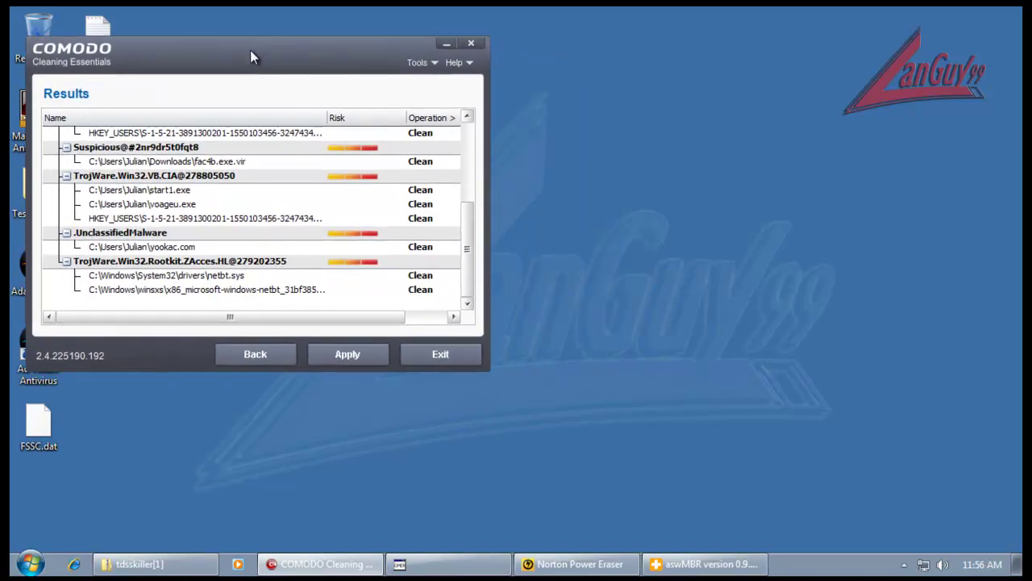
Inspect the rootkit entries in GMER, stop its unfinished scan and close the tool
{"action": "left_click", "coordinate": [475, 567]}
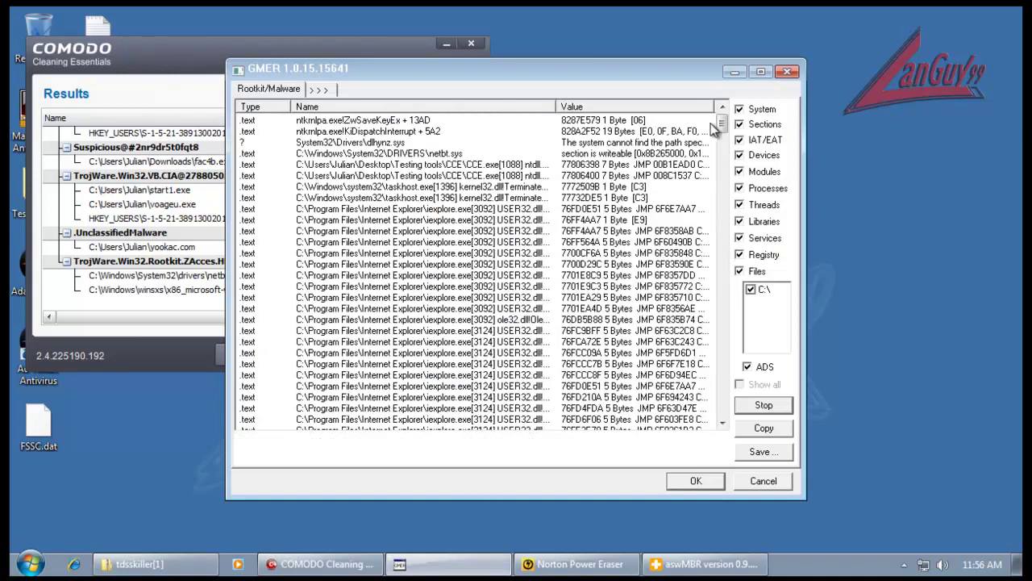
{"action": "left_click_drag", "start_coordinate": [725, 129], "coordinate": [727, 94]}
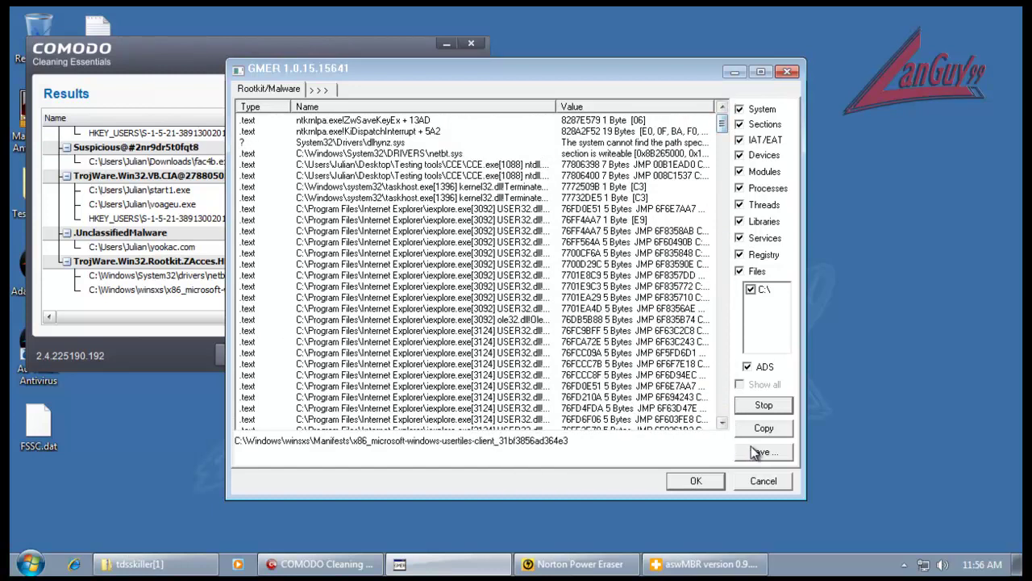
{"action": "left_click", "coordinate": [774, 407]}
{"action": "left_click", "coordinate": [765, 483]}
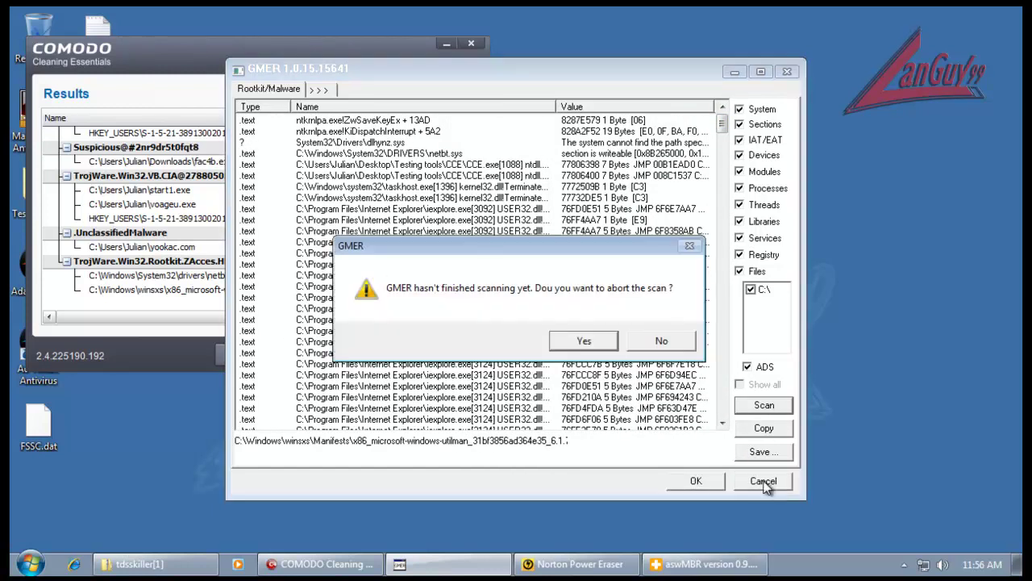
{"action": "left_click", "coordinate": [593, 340]}
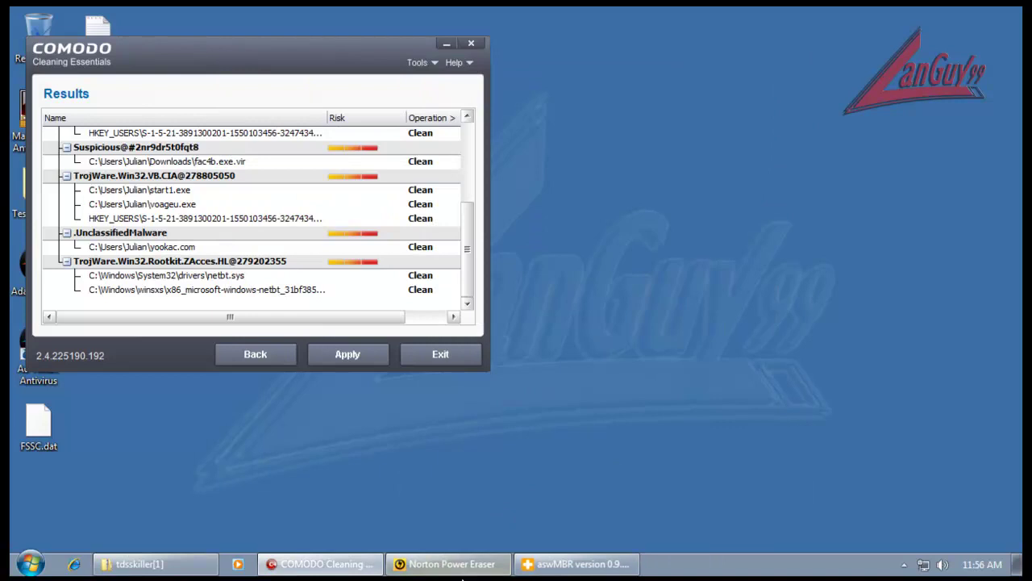
Inspect the netbt.sys detection and its Symantec write-up from Norton Power Eraser, and close the tool without applying a fix
{"action": "left_click", "coordinate": [462, 563]}
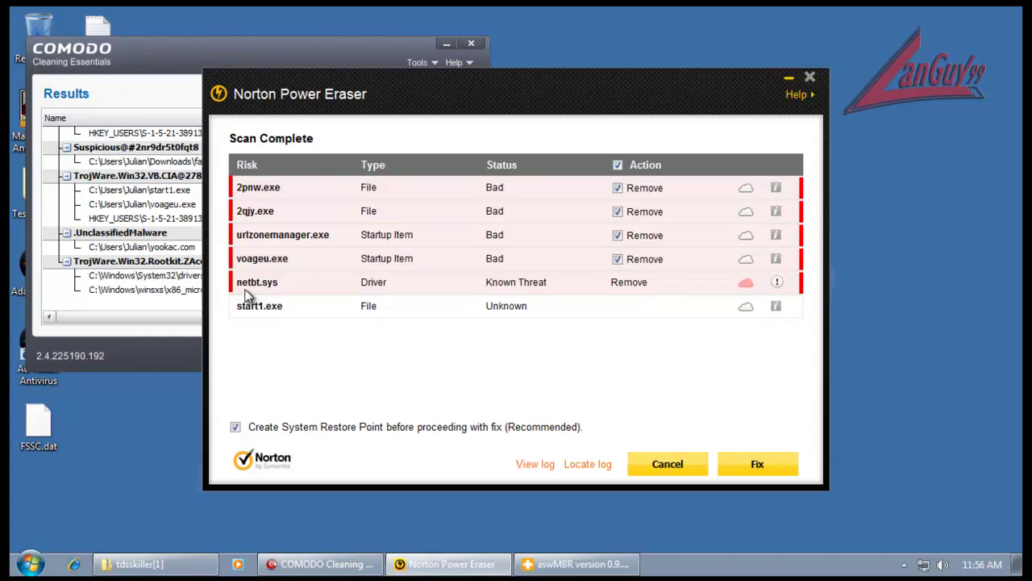
{"action": "left_click", "coordinate": [281, 283]}
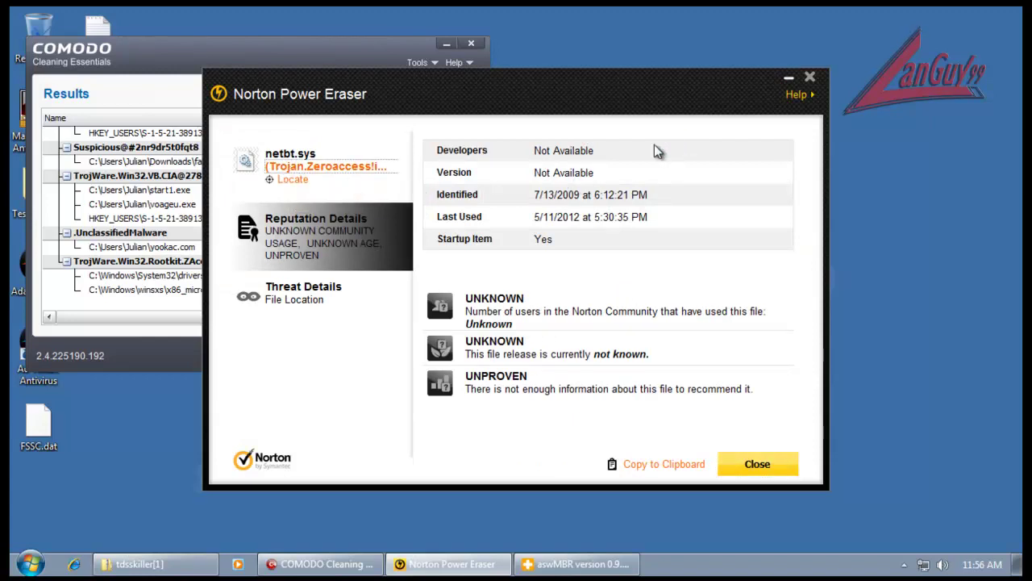
{"action": "left_click", "coordinate": [411, 564]}
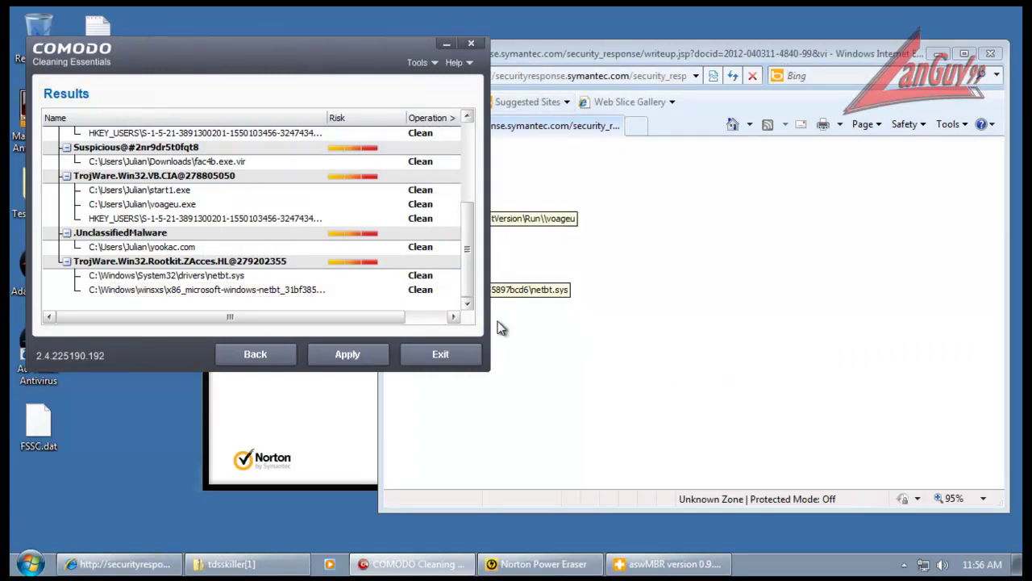
{"action": "left_click", "coordinate": [309, 396]}
{"action": "left_click", "coordinate": [759, 463]}
{"action": "left_click", "coordinate": [756, 475]}
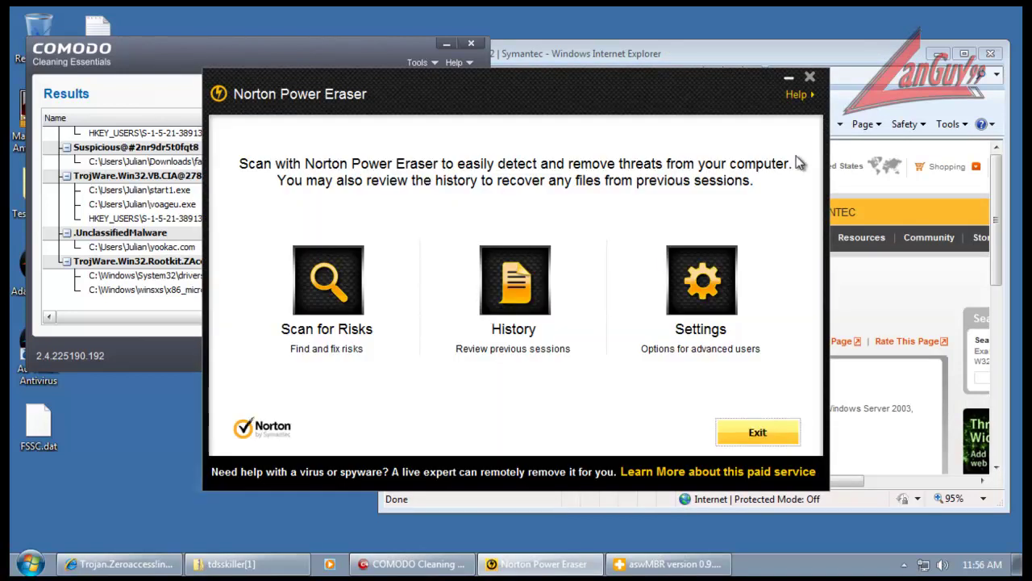
{"action": "left_click", "coordinate": [808, 77]}
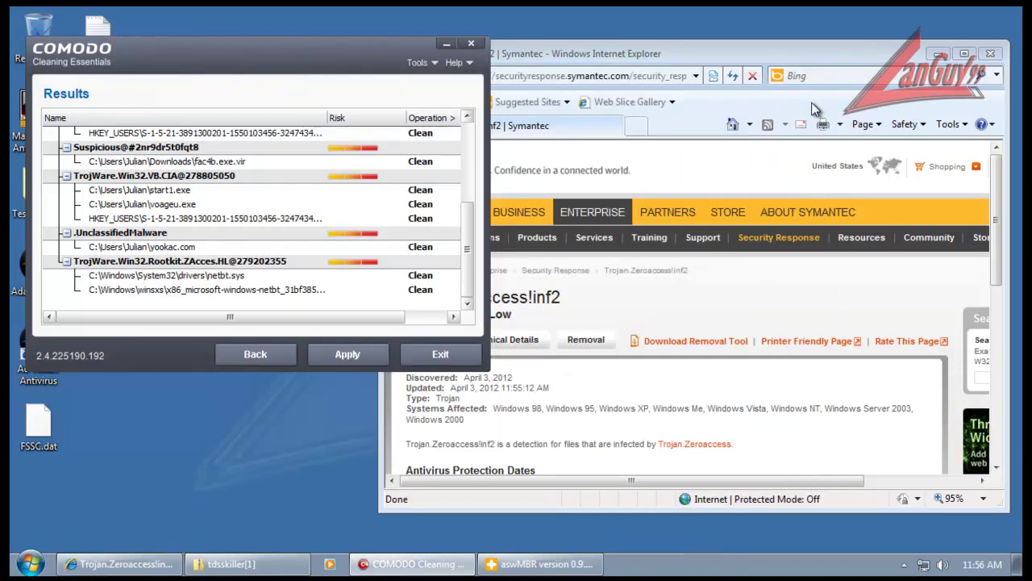
Check the aswMBR scan log for infected files and exit aswMBR, and close the Symantec write-up page
{"action": "left_click", "coordinate": [554, 565]}
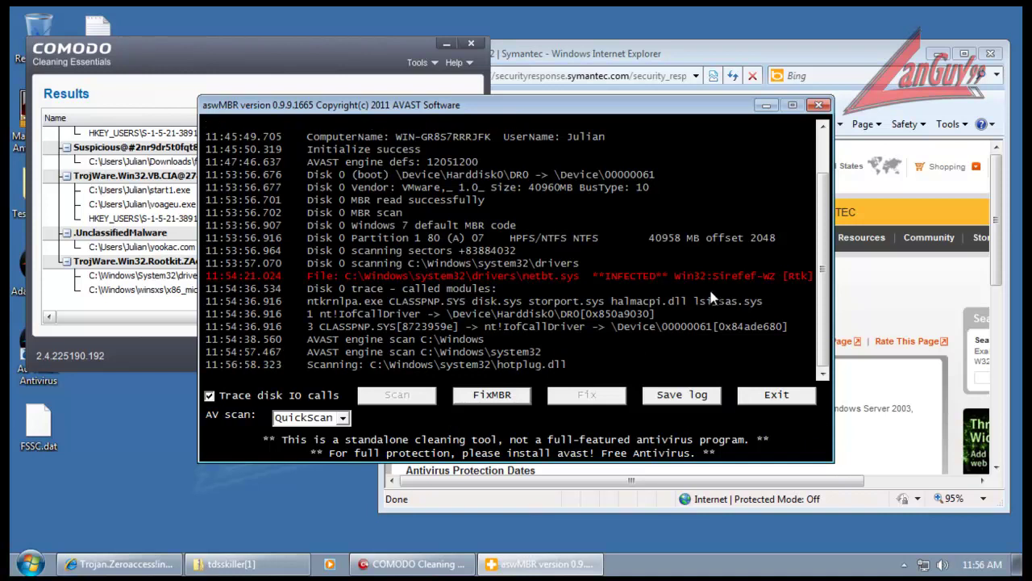
{"action": "left_click", "coordinate": [778, 395]}
{"action": "left_click", "coordinate": [545, 345]}
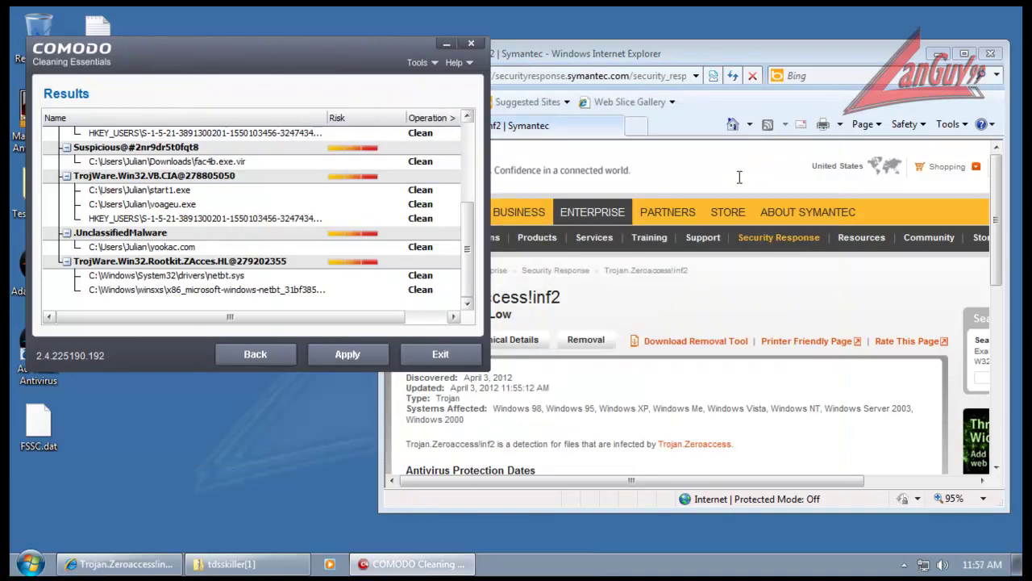
{"action": "left_click", "coordinate": [875, 283]}
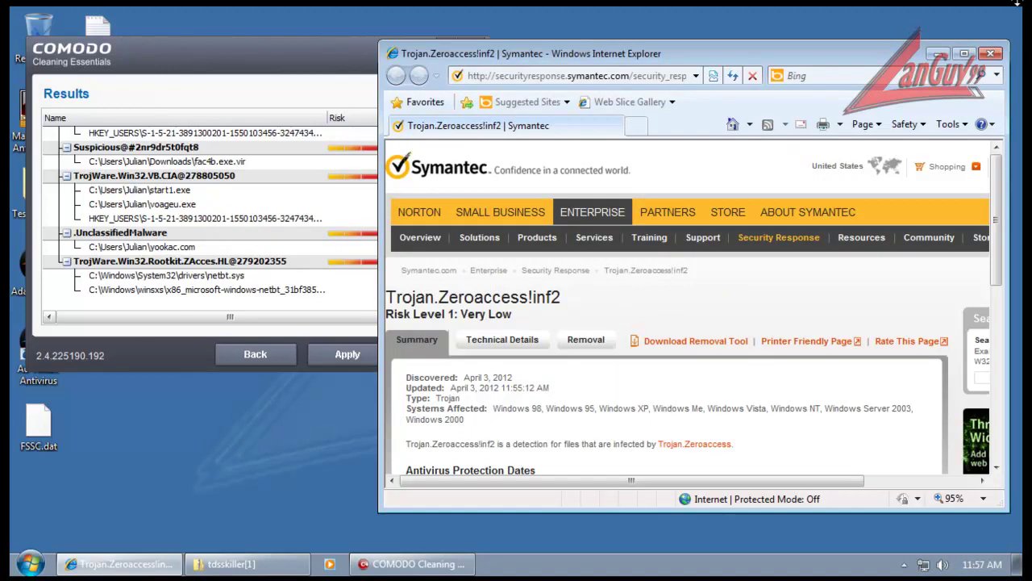
{"action": "left_click", "coordinate": [993, 54]}
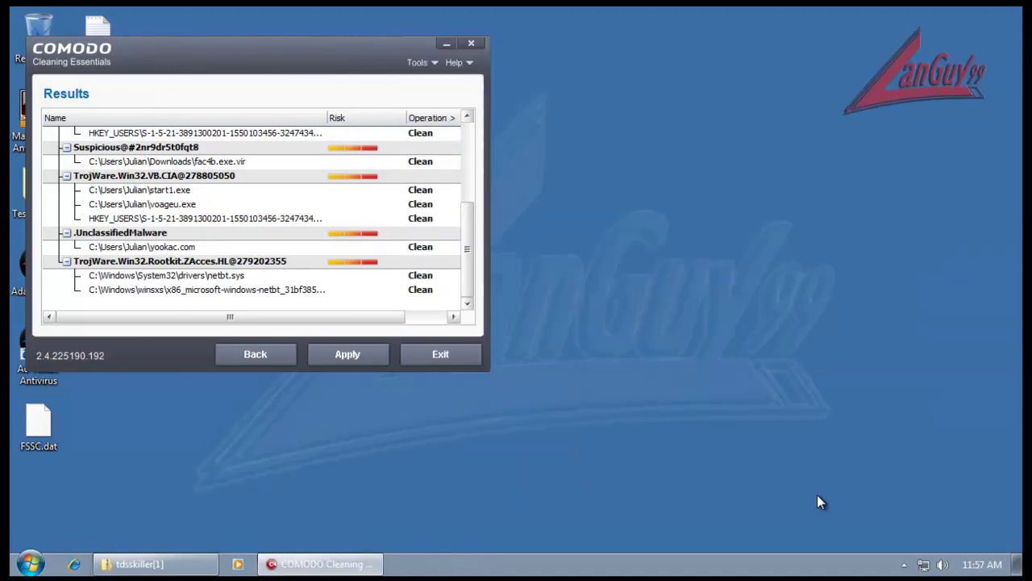
Reopen the Ad-Aware window and stop the running Full Scan
{"action": "left_click", "coordinate": [904, 565]}
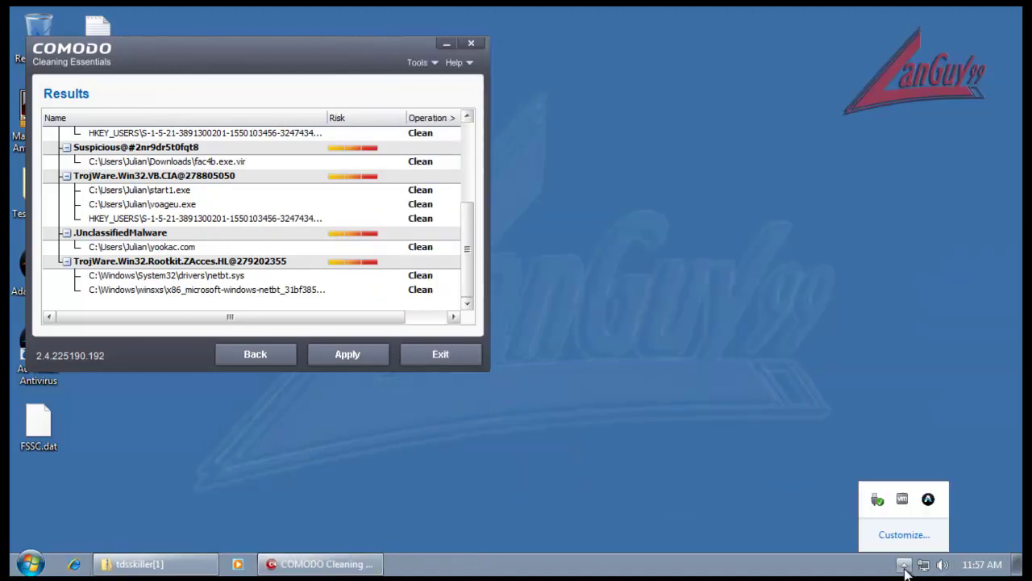
{"action": "double_click", "coordinate": [929, 500]}
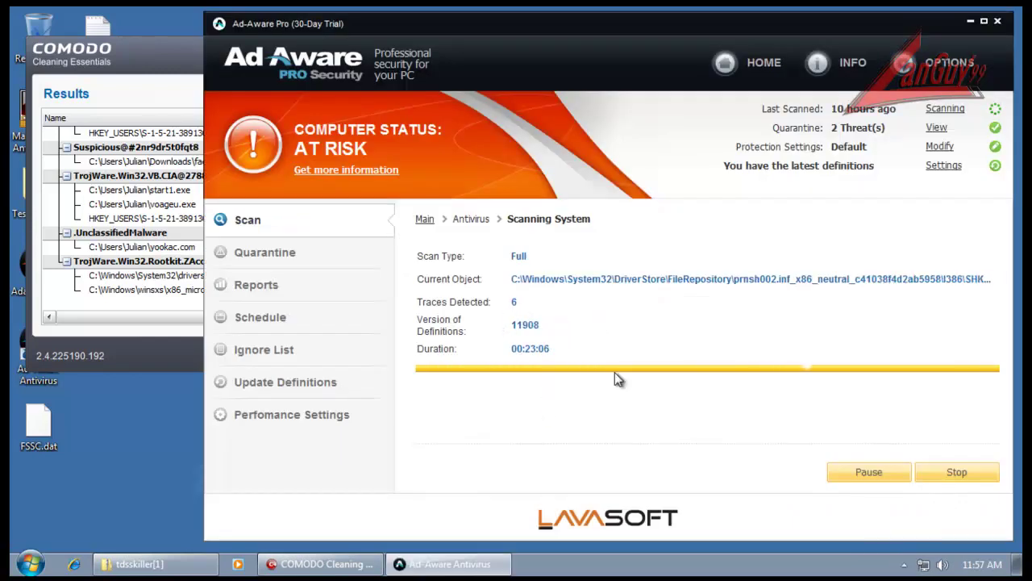
{"action": "left_click", "coordinate": [959, 472]}
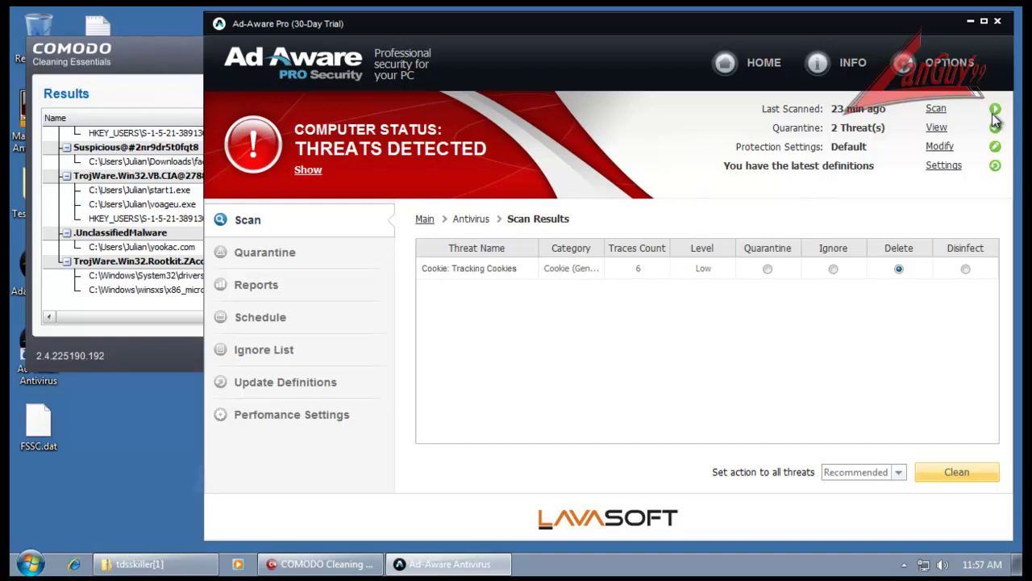
Set the action for all threats in Ad-Aware's scan results to Ignore, apply it, and return to the new scan setup
{"action": "left_click", "coordinate": [888, 480]}
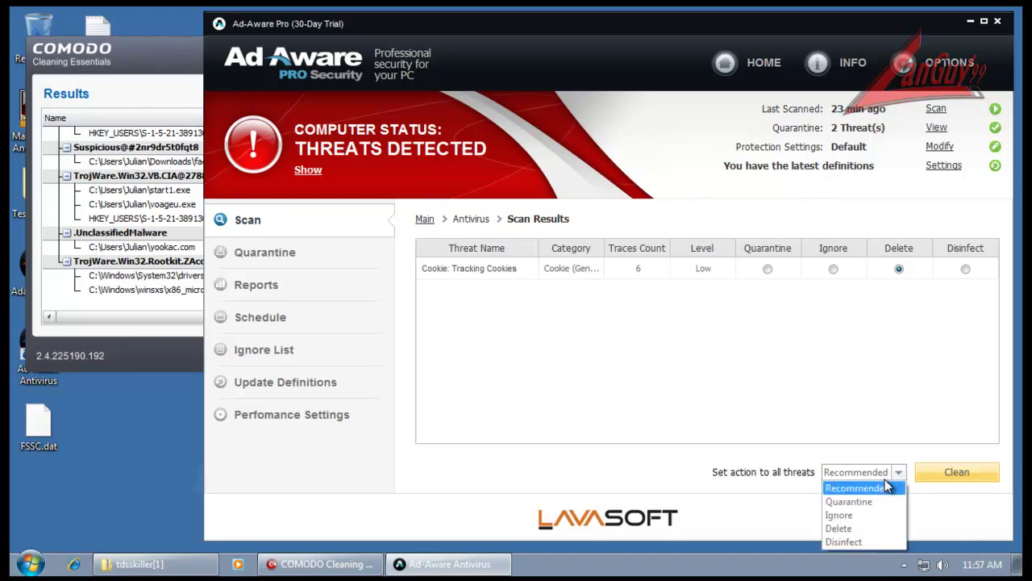
{"action": "left_click", "coordinate": [870, 516]}
{"action": "left_click", "coordinate": [948, 476]}
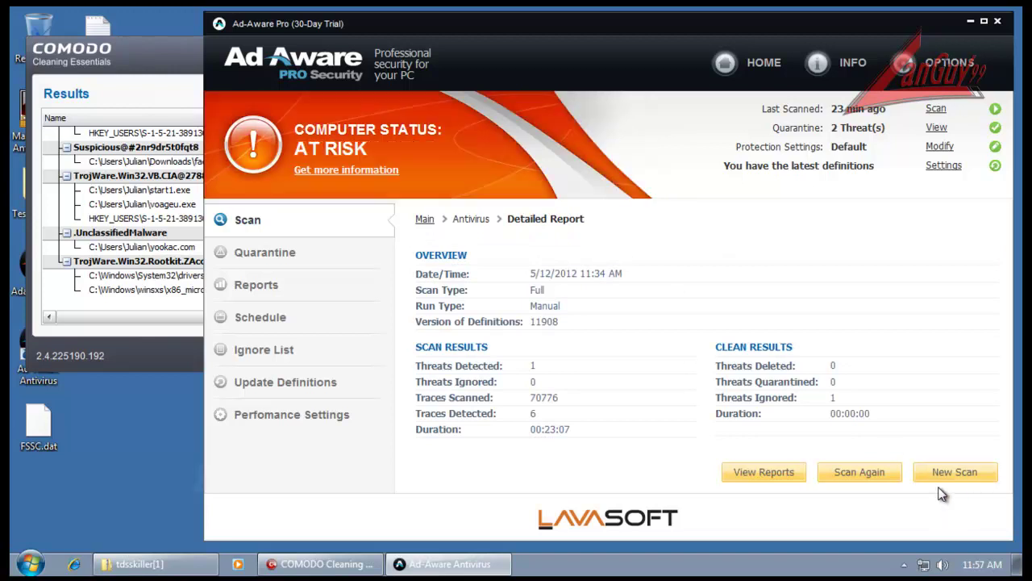
{"action": "left_click", "coordinate": [946, 475]}
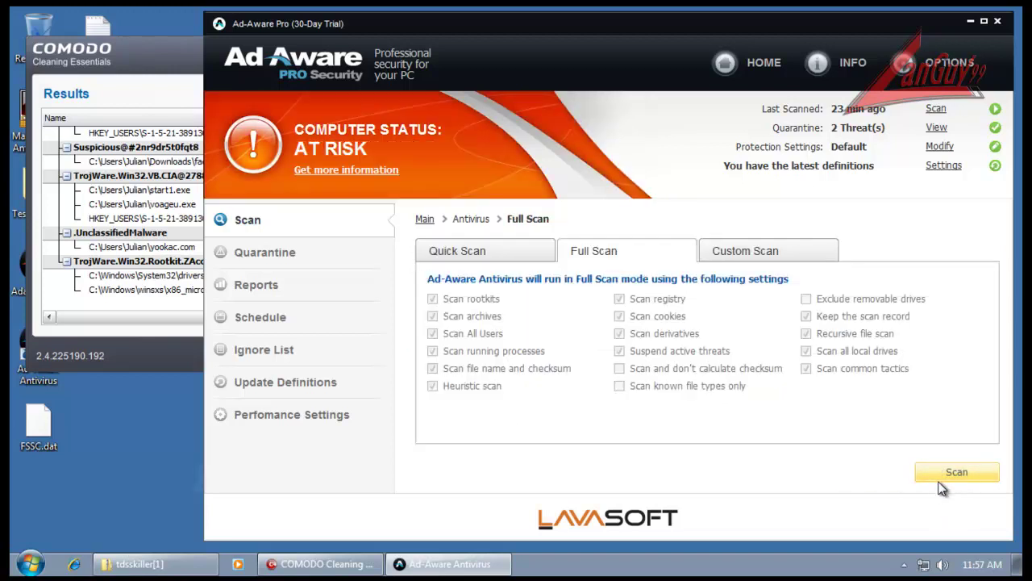
Run a Quick Scan in Ad-Aware after comparing against the COMODO Cleaning Essentials results
{"action": "left_click", "coordinate": [497, 253]}
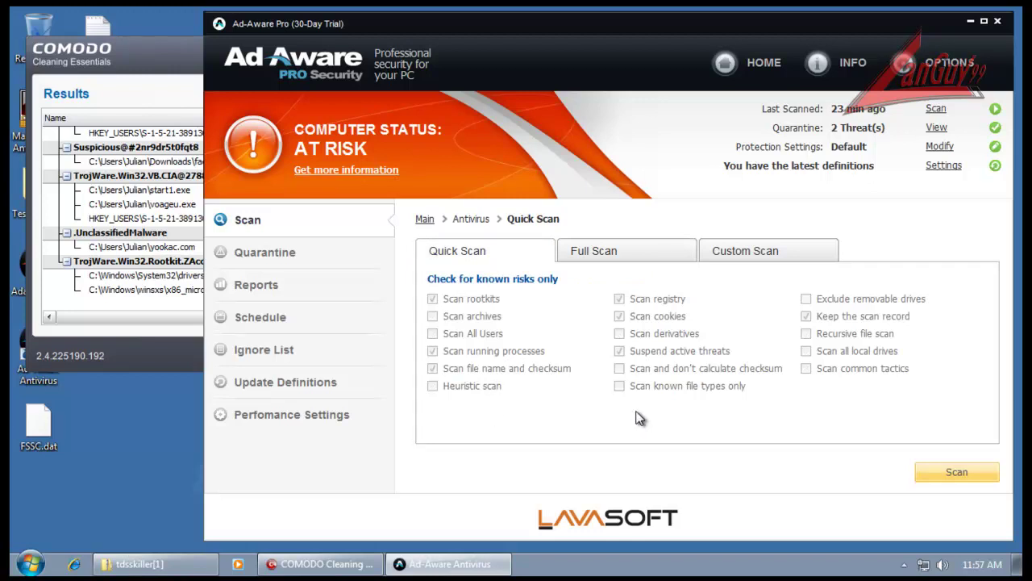
{"action": "left_click", "coordinate": [141, 367]}
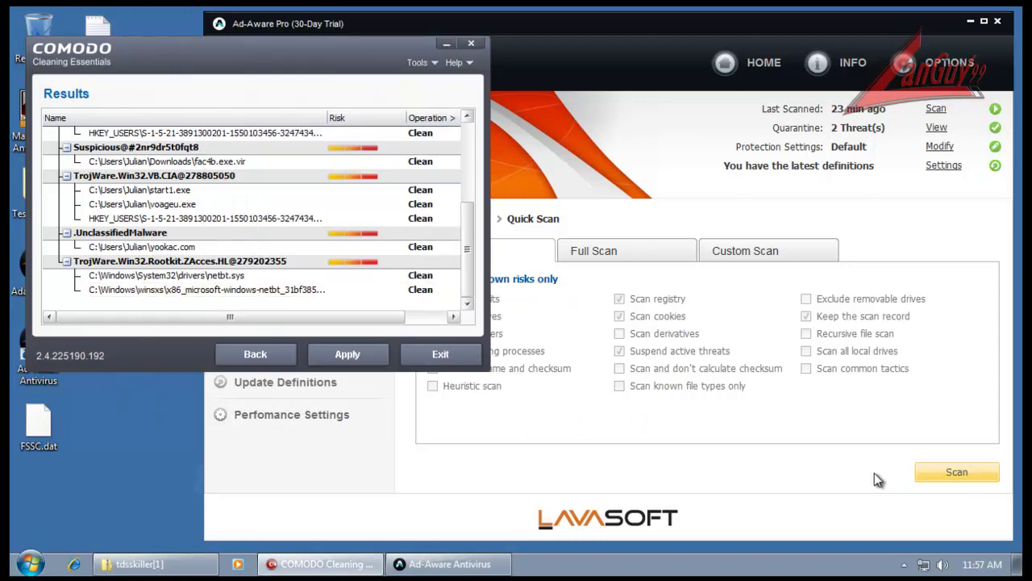
{"action": "left_click", "coordinate": [956, 472]}
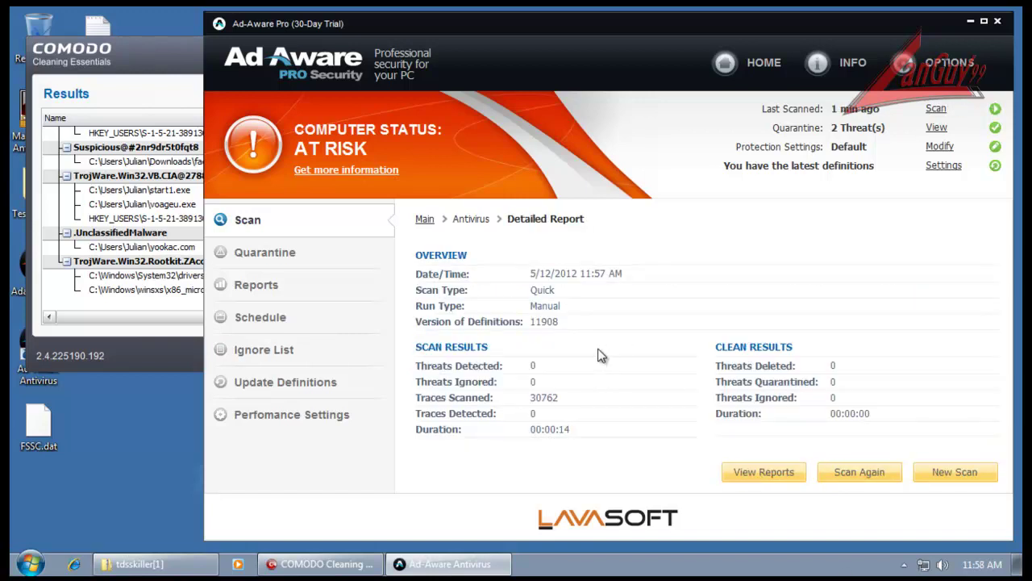
Check Ad-Aware's scan history reports, return to the scan setup, and close the Ad-Aware window
{"action": "left_click", "coordinate": [769, 465]}
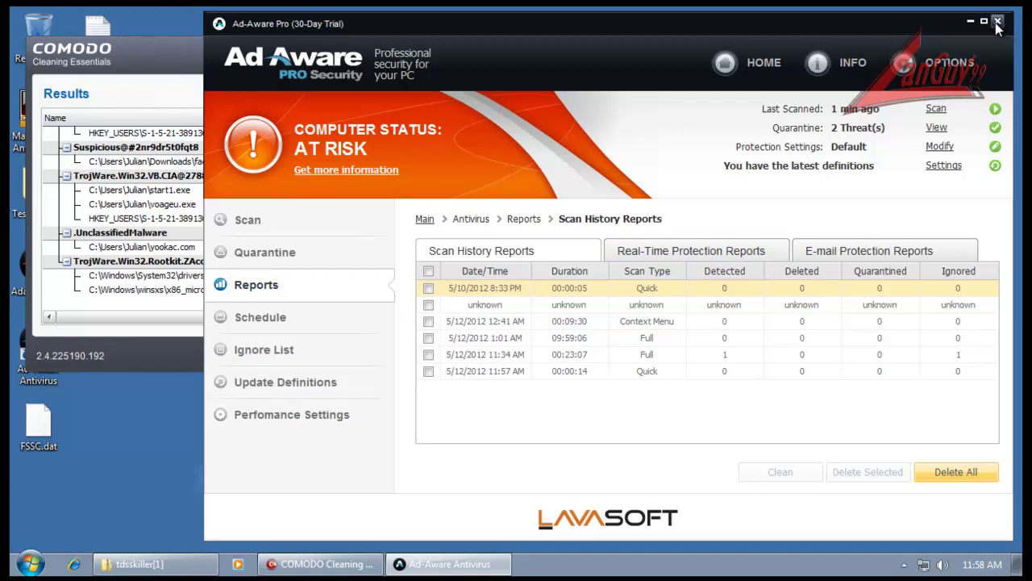
{"action": "left_click", "coordinate": [292, 219]}
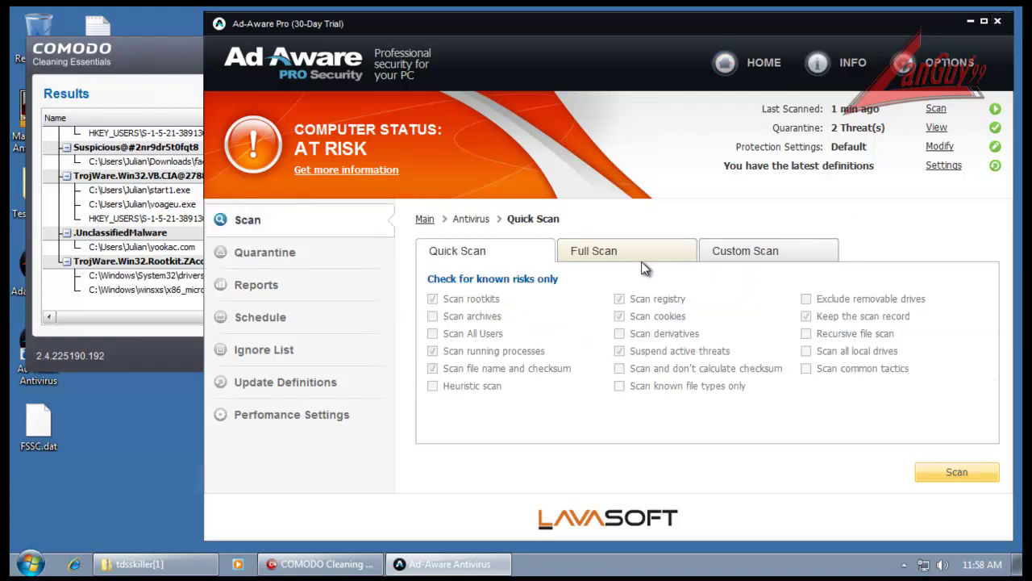
{"action": "left_click", "coordinate": [998, 21]}
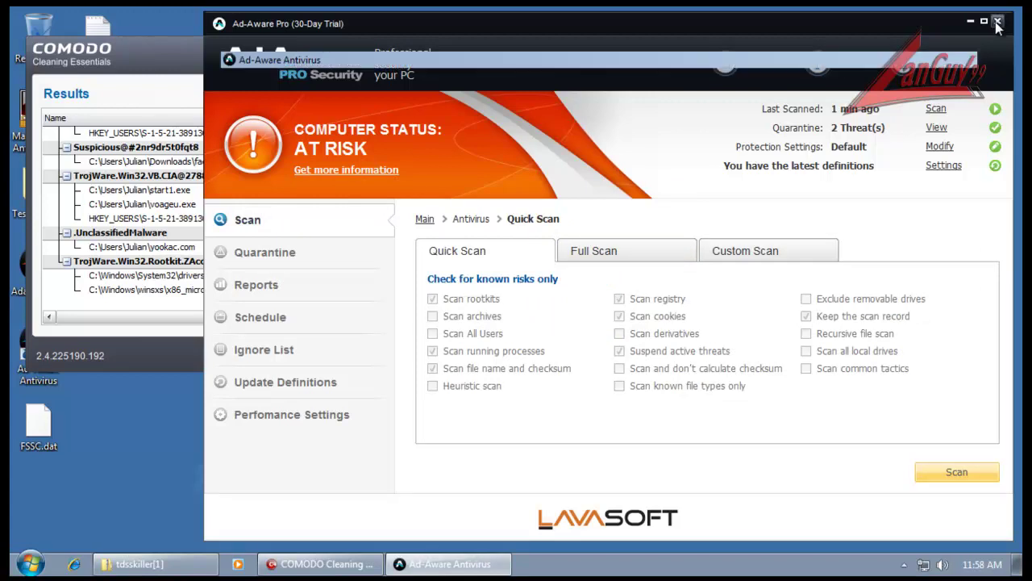
{"action": "left_click", "coordinate": [896, 508]}
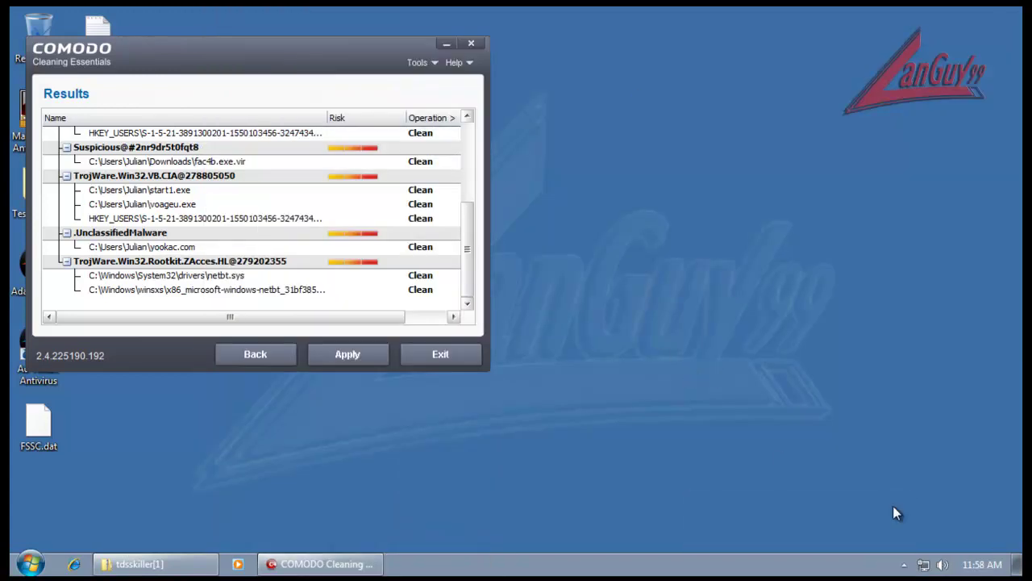
Apply the Clean operation to the threats listed in COMODO Cleaning Essentials and agree to restart the computer
{"action": "left_click_drag", "start_coordinate": [463, 269], "coordinate": [471, 309]}
{"action": "left_click", "coordinate": [357, 353]}
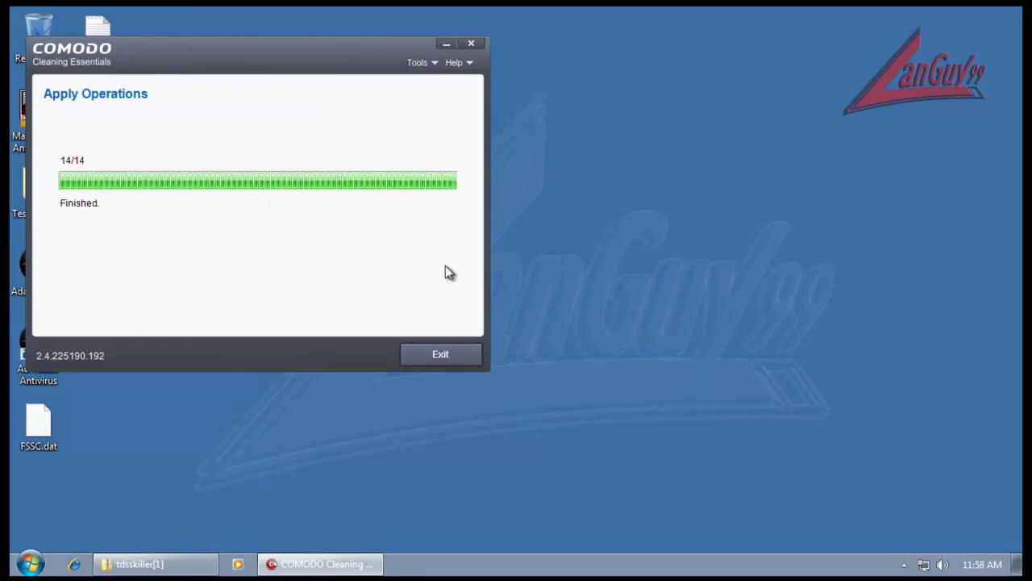
{"action": "left_click", "coordinate": [450, 354]}
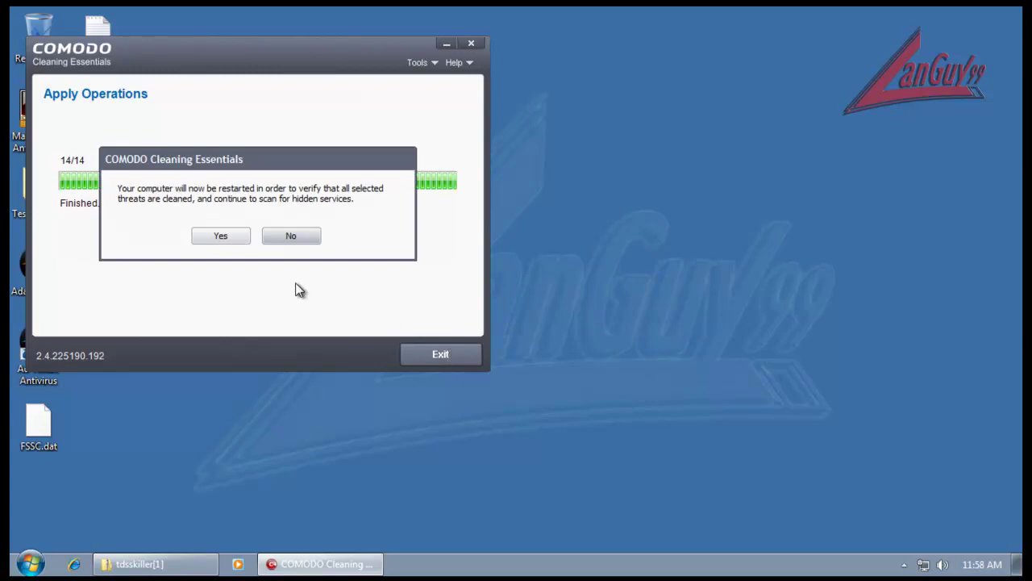
{"action": "left_click", "coordinate": [216, 238]}
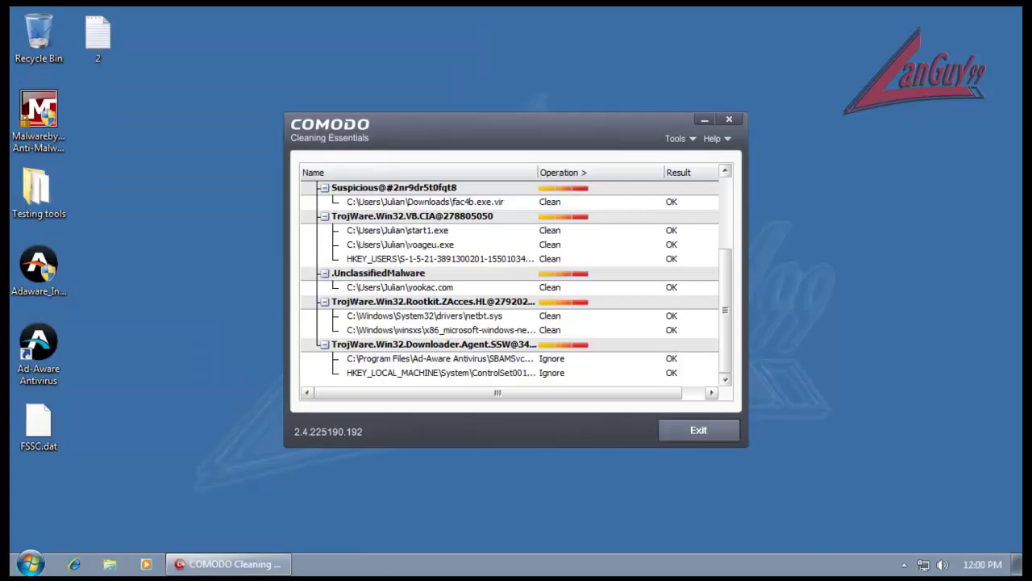
Review the operation and result of each threat in COMODO's post-restart report, and exit the tool
{"action": "mouse_move", "coordinate": [597, 142]}
{"action": "left_mouse_down"}
{"action": "mouse_move", "coordinate": [583, 113]}
{"action": "mouse_move", "coordinate": [585, 135]}
{"action": "left_mouse_up"}
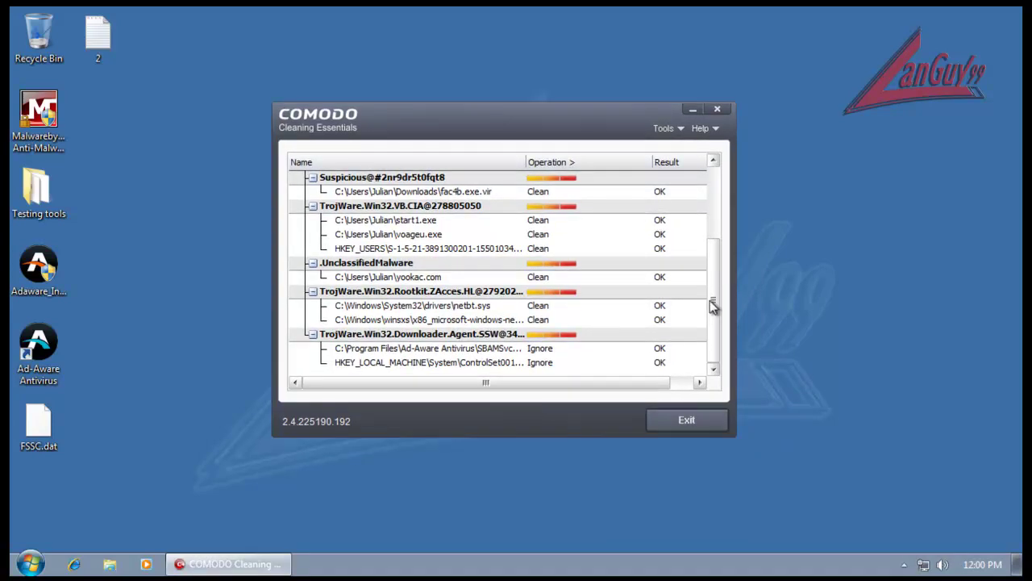
{"action": "left_click_drag", "start_coordinate": [716, 349], "coordinate": [708, 245]}
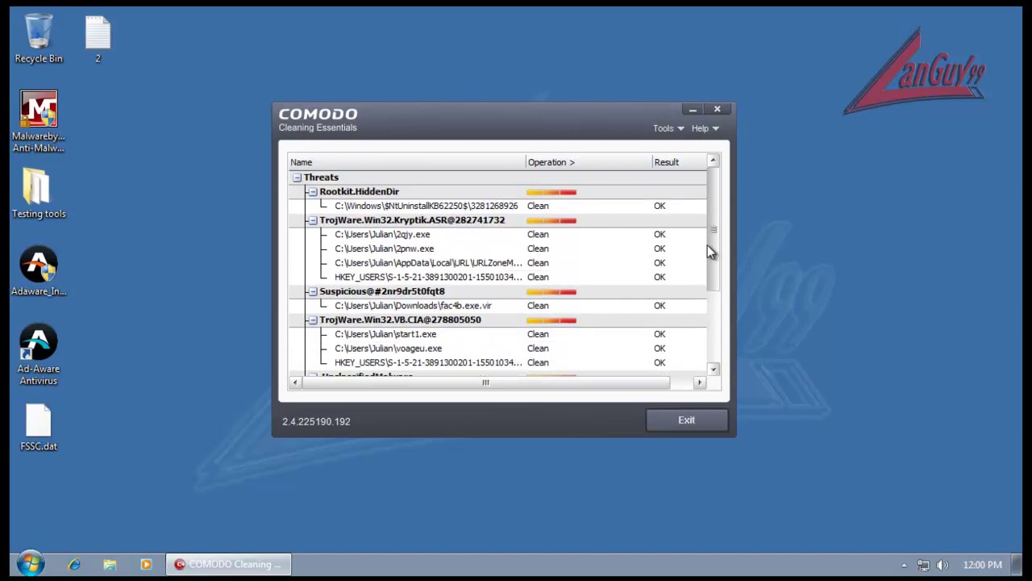
{"action": "left_click_drag", "start_coordinate": [712, 223], "coordinate": [714, 276]}
{"action": "left_click", "coordinate": [687, 419]}
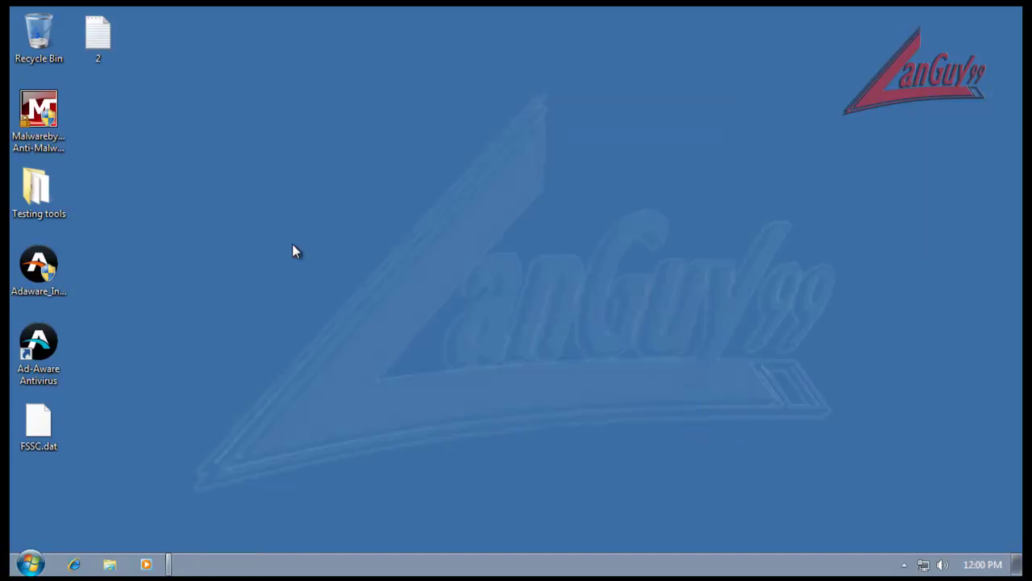
Launch Malwarebytes Anti-Malware with administrator approval and check for database updates
{"action": "double_click", "coordinate": [56, 113]}
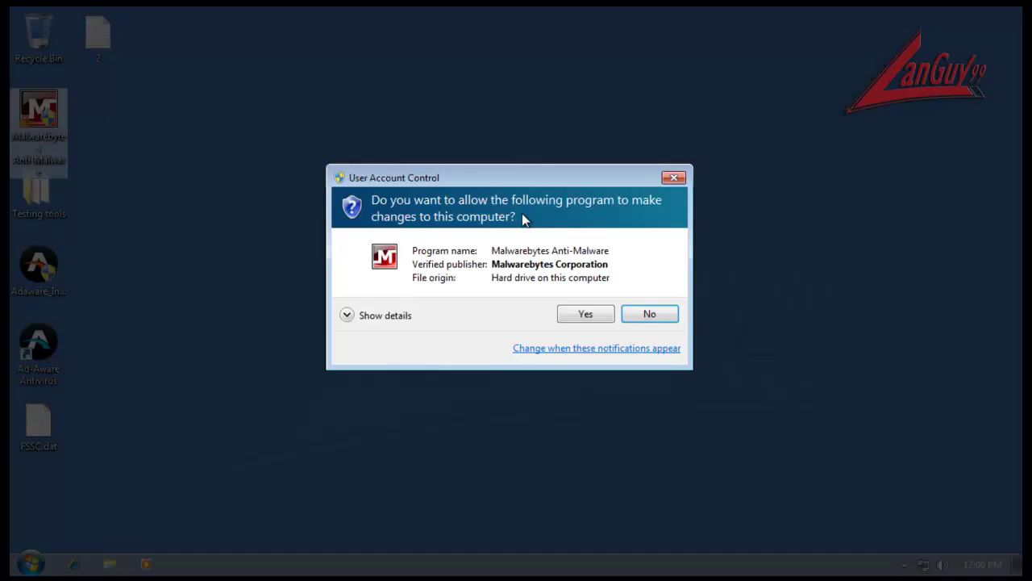
{"action": "left_click", "coordinate": [588, 312]}
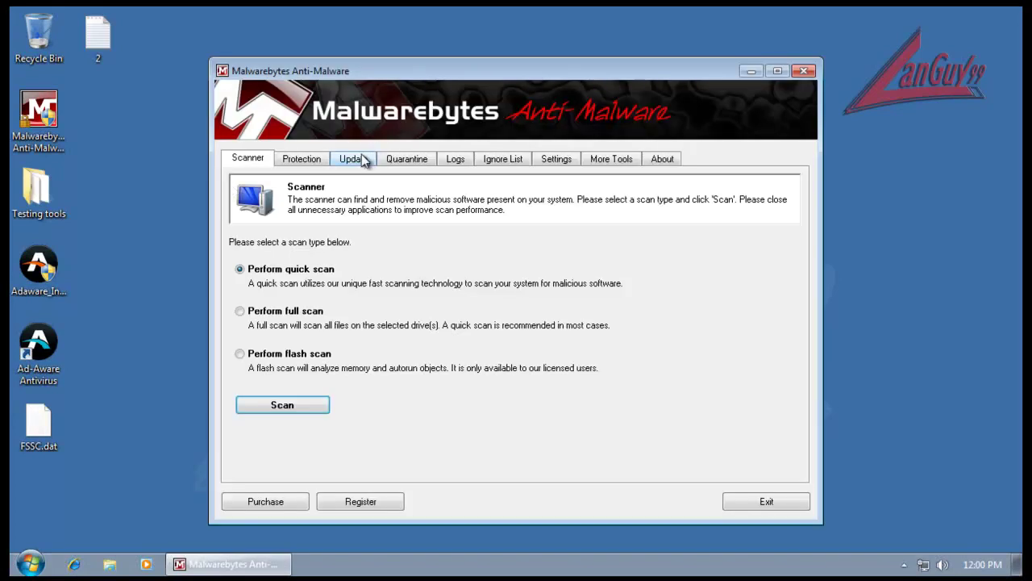
{"action": "left_click", "coordinate": [367, 159]}
{"action": "left_click", "coordinate": [313, 315]}
{"action": "left_click", "coordinate": [599, 345]}
Run a Malwarebytes quick scan, widen the view of the detected items, and remove the selected Trojan.Agent registry values
{"action": "left_click", "coordinate": [249, 160]}
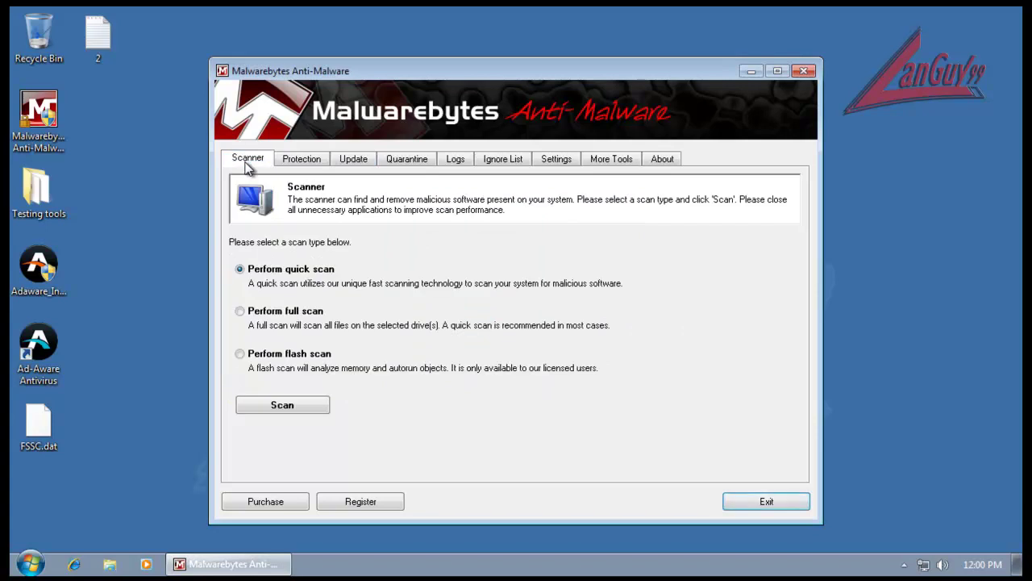
{"action": "left_click", "coordinate": [260, 404]}
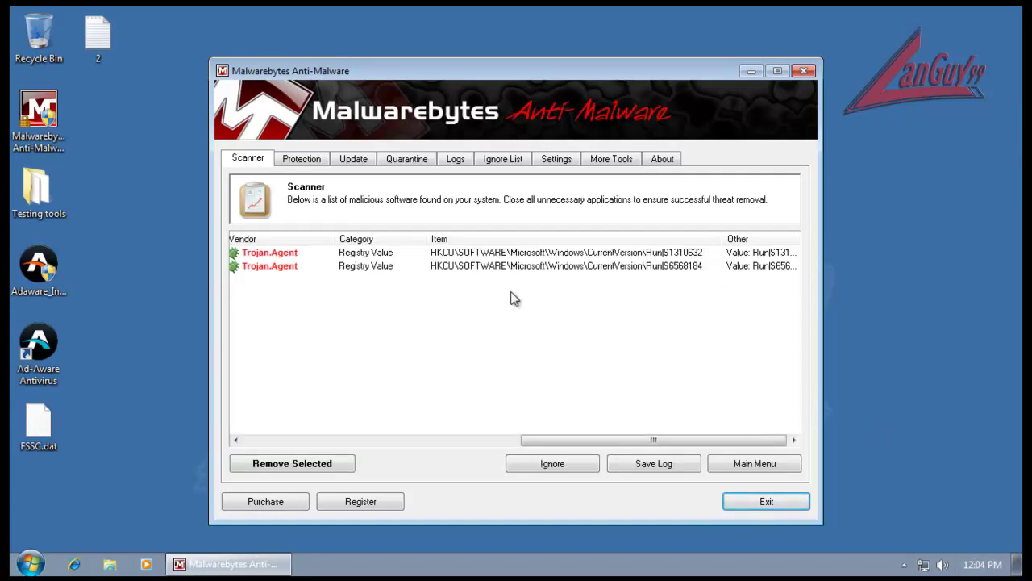
{"action": "double_click", "coordinate": [333, 242]}
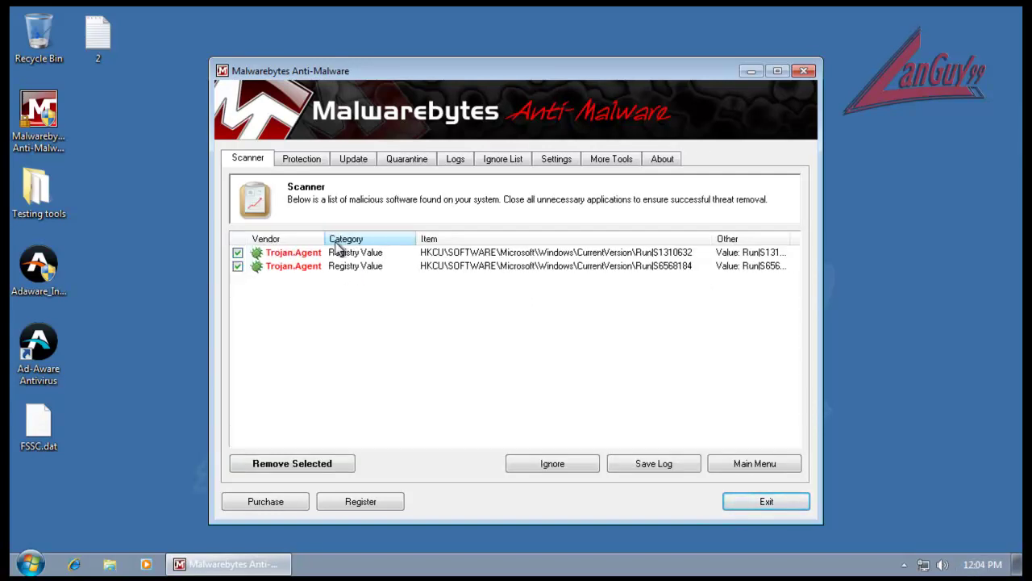
{"action": "double_click", "coordinate": [417, 238]}
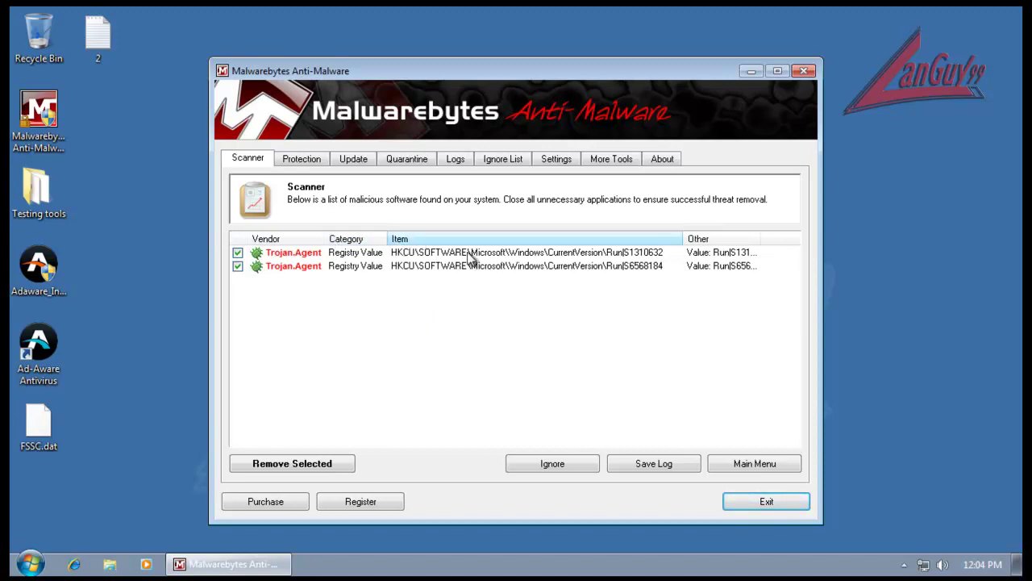
{"action": "left_click", "coordinate": [292, 463]}
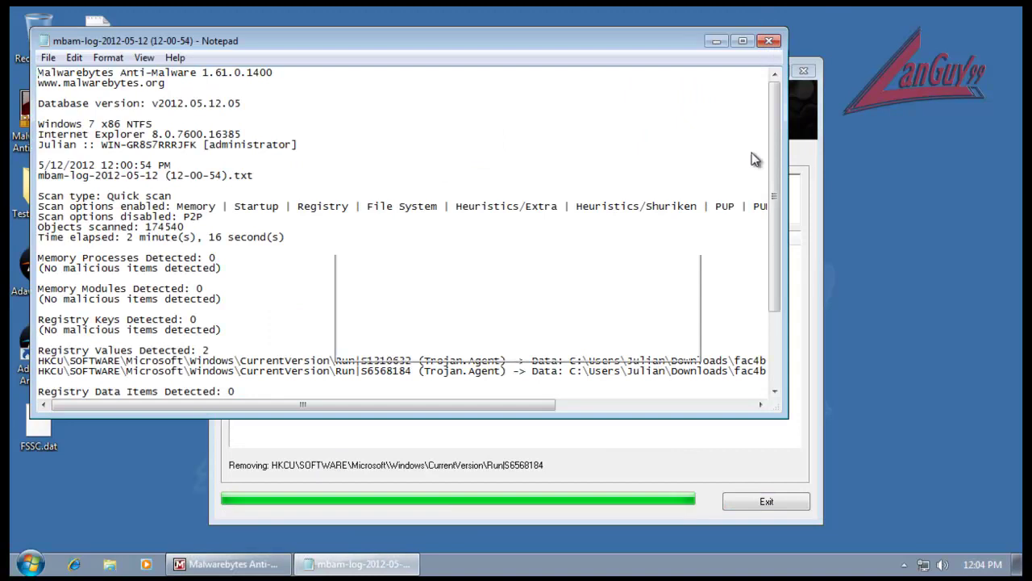
Close the Malwarebytes removal log, decline the system restart, and exit the scanner
{"action": "left_click", "coordinate": [768, 41]}
{"action": "left_click_drag", "start_coordinate": [590, 253], "coordinate": [594, 329]}
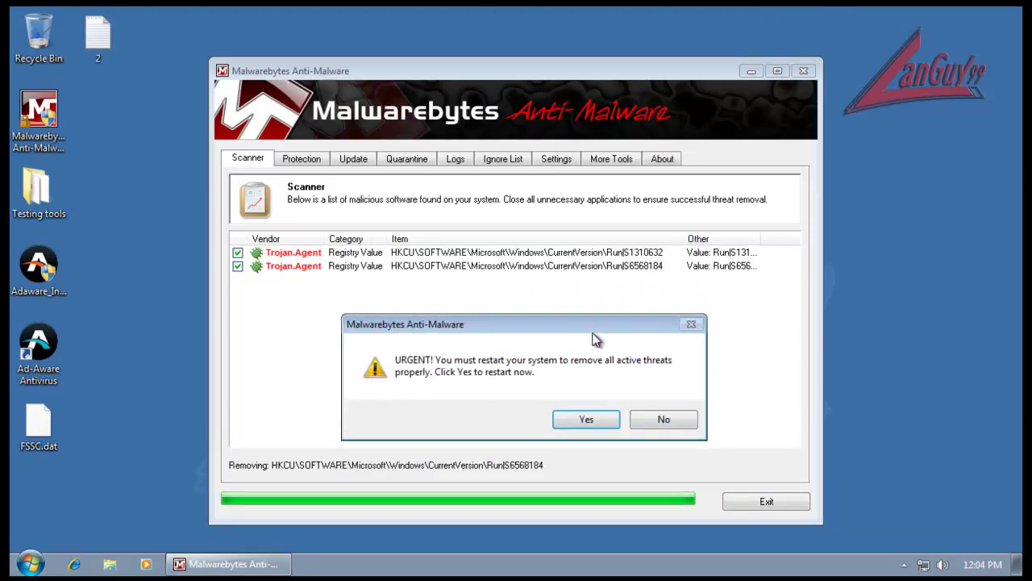
{"action": "left_click", "coordinate": [658, 420]}
{"action": "left_click", "coordinate": [766, 502]}
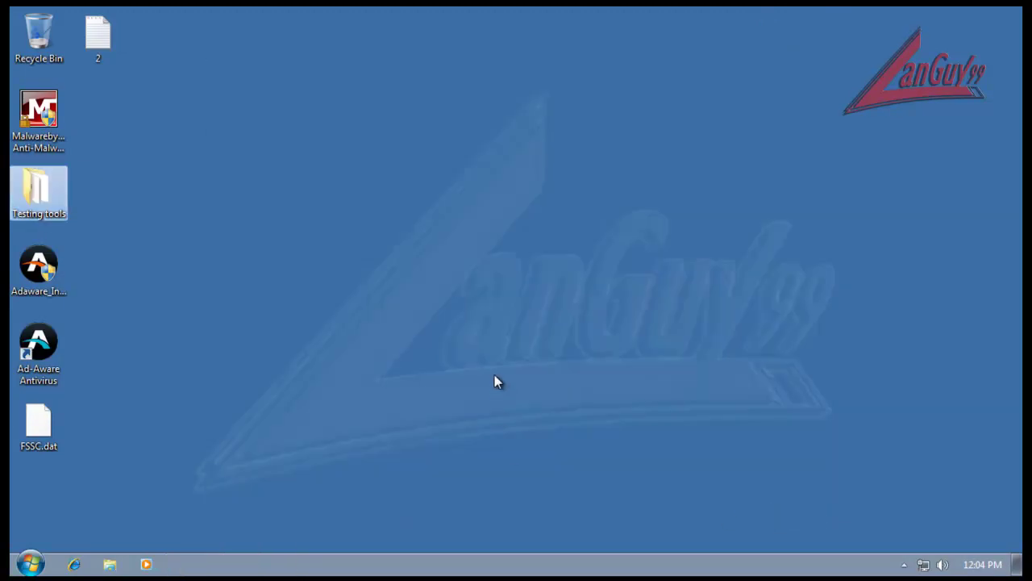
Look through the Testing tools folder, run a Norton Power Eraser scan, and exit the tool after checking its result
{"action": "double_click", "coordinate": [54, 189]}
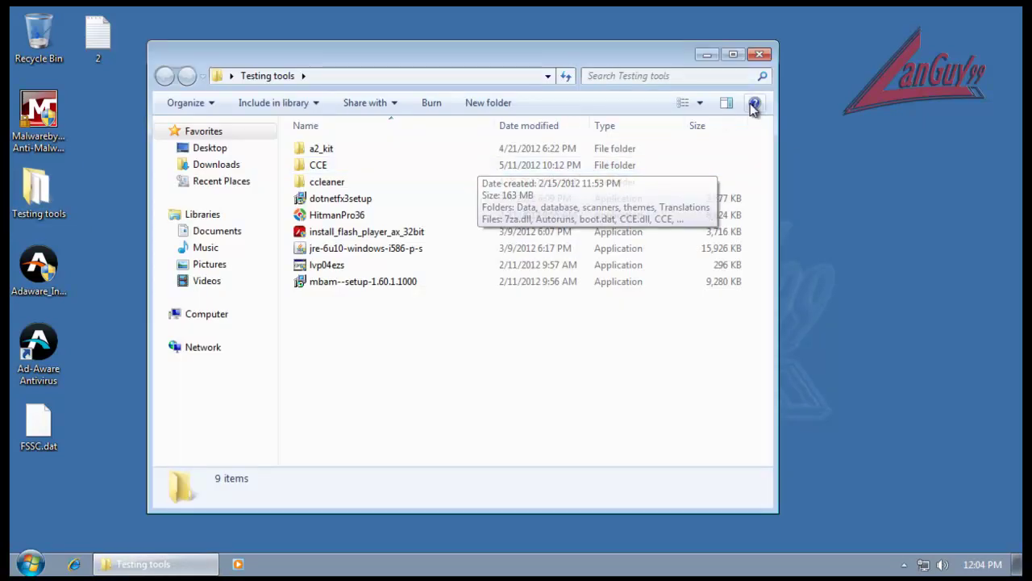
{"action": "left_click", "coordinate": [760, 55]}
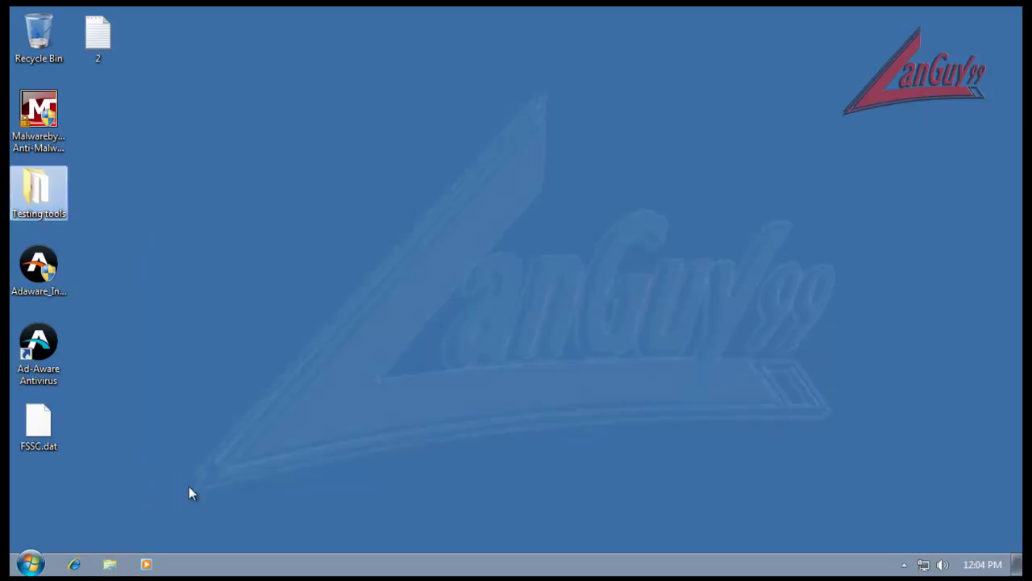
{"action": "left_click", "coordinate": [78, 564]}
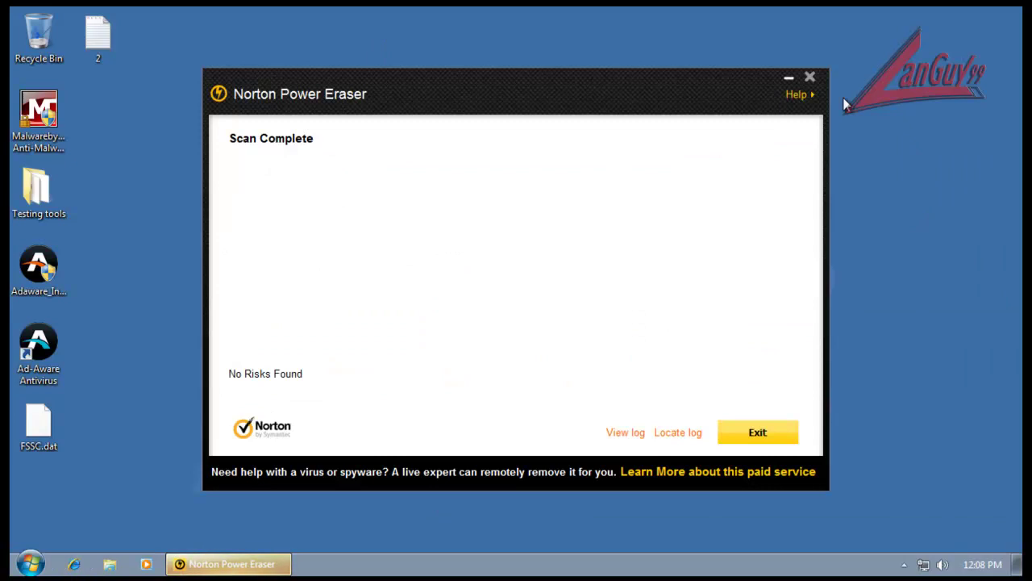
{"action": "left_click", "coordinate": [766, 434]}
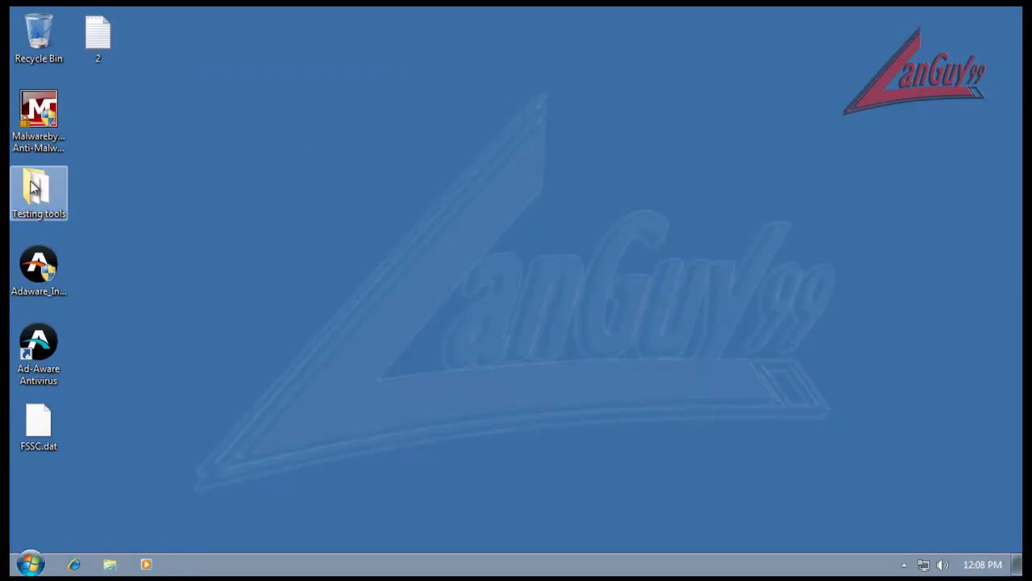
Run an aswMBR QuickScan from the avast page, review its log, and close both the tool and the page
{"action": "left_click", "coordinate": [73, 564]}
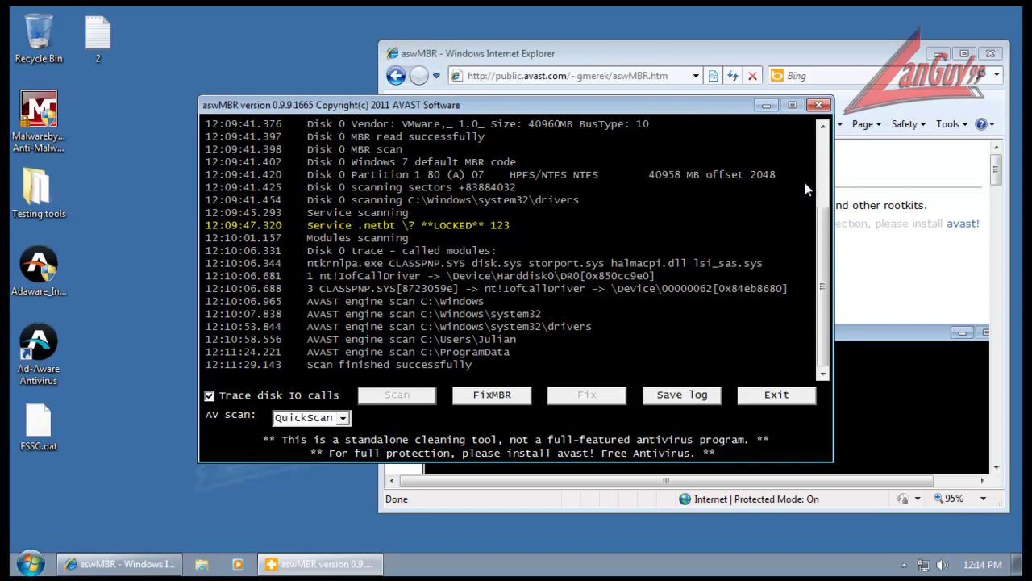
{"action": "scroll", "coordinate": [821, 162], "scroll_direction": "up", "scroll_amount": 3}
{"action": "left_click_drag", "start_coordinate": [821, 162], "coordinate": [820, 261]}
{"action": "left_click", "coordinate": [818, 106]}
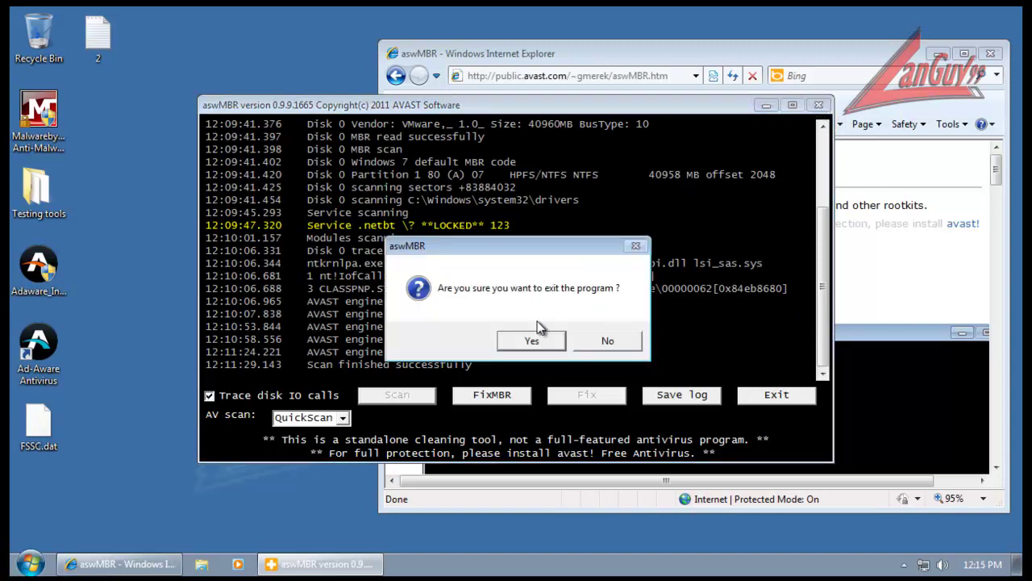
{"action": "left_click", "coordinate": [535, 342]}
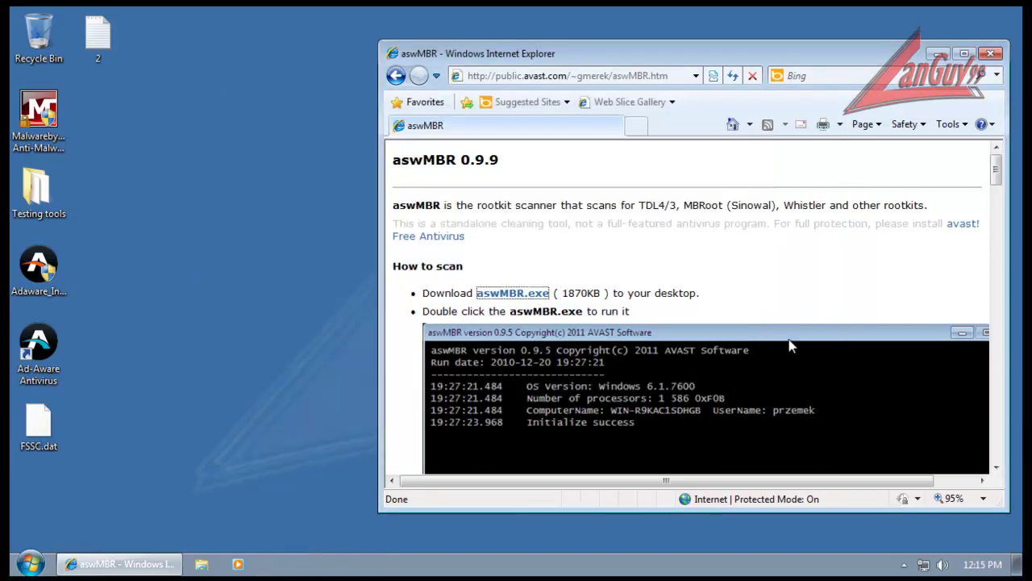
{"action": "left_click", "coordinate": [990, 53]}
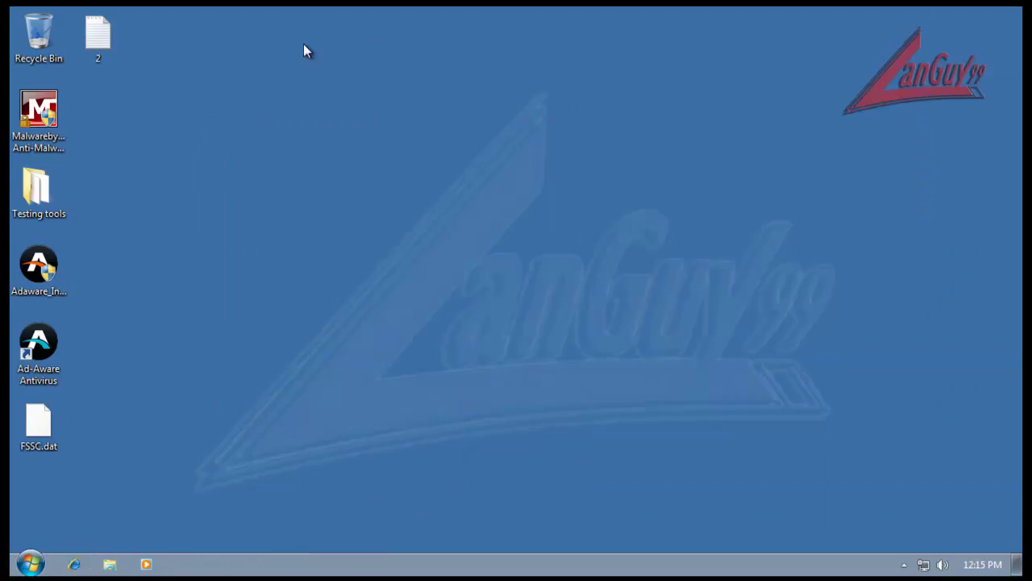
Run a HitmanPro scan from the Testing tools folder with administrator approval, and close the scanner and folder
{"action": "double_click", "coordinate": [30, 190]}
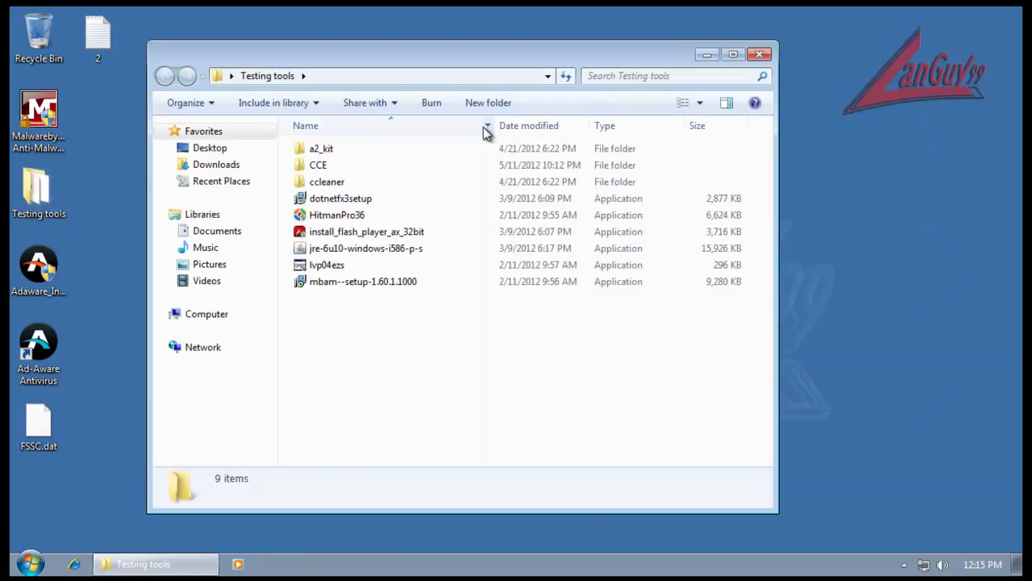
{"action": "left_click", "coordinate": [345, 219]}
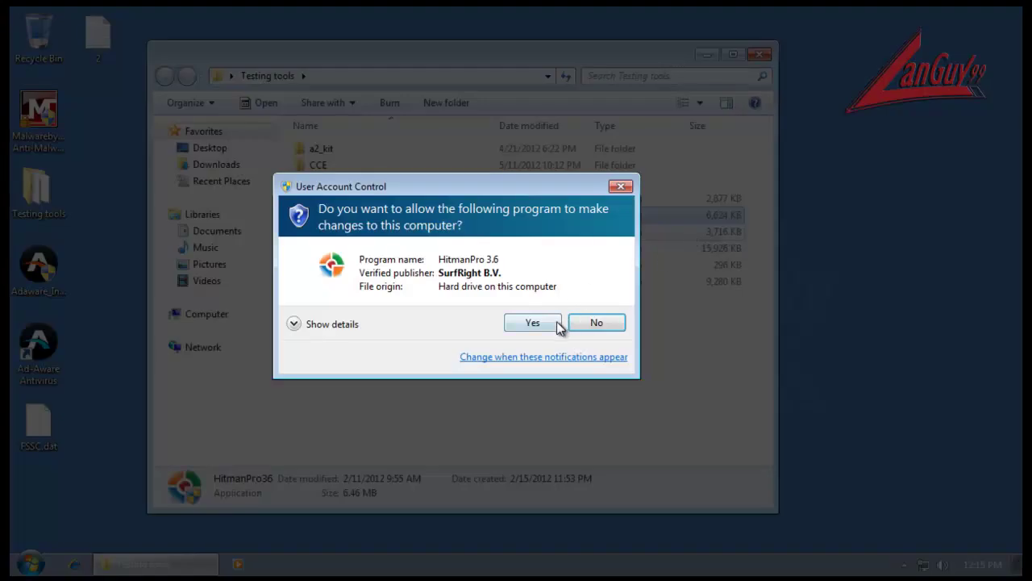
{"action": "left_click", "coordinate": [556, 321]}
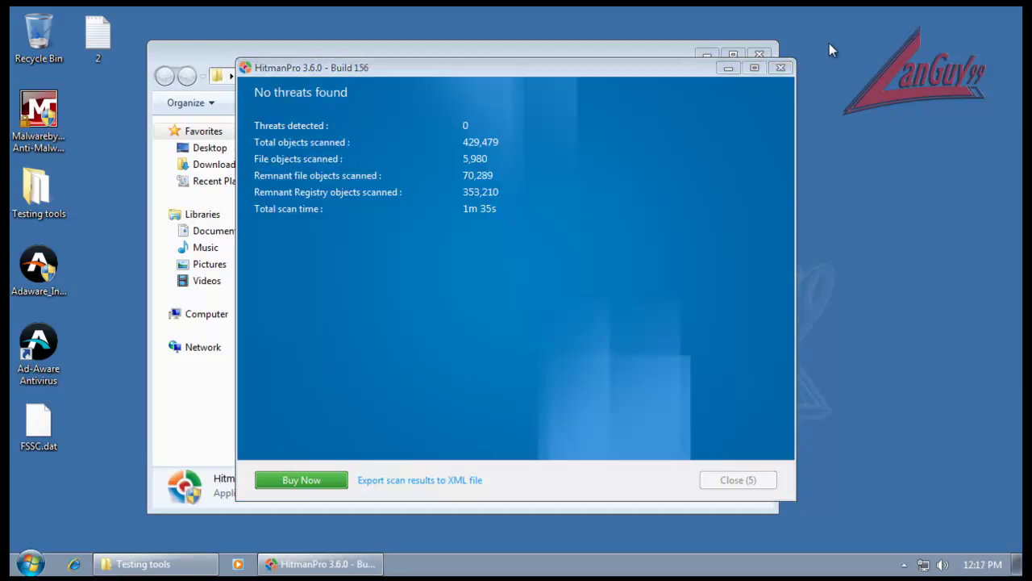
{"action": "left_click", "coordinate": [781, 70]}
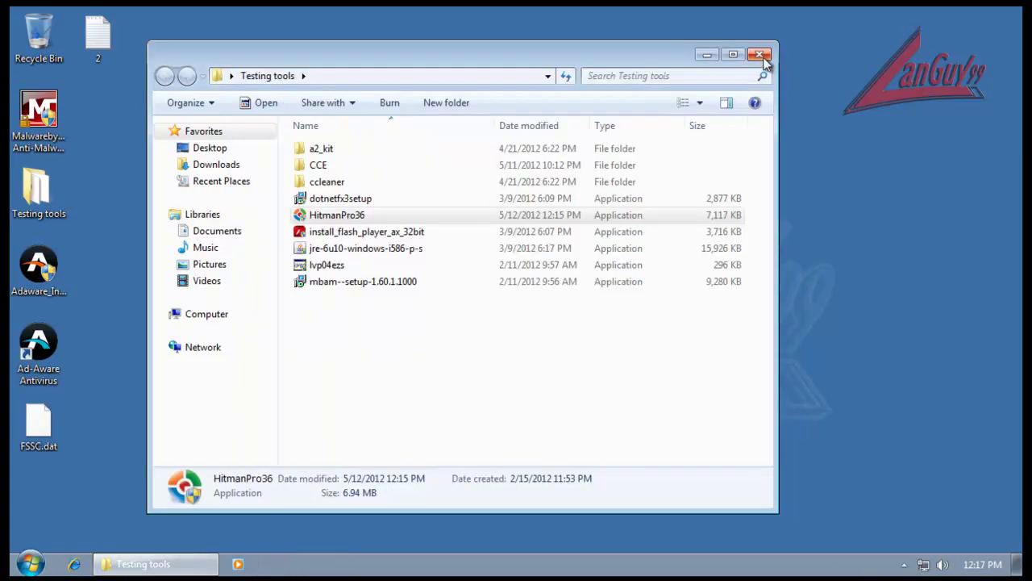
{"action": "left_click", "coordinate": [761, 56]}
Reopen Ad-Aware Pro Security from the system tray and turn Real-Time Protection on
{"action": "left_click", "coordinate": [904, 565]}
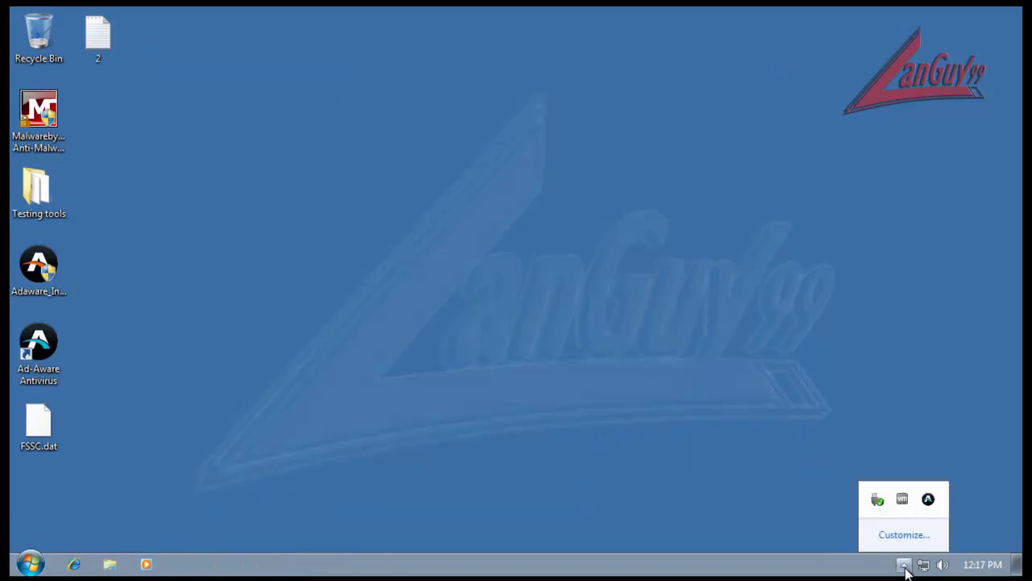
{"action": "double_click", "coordinate": [927, 500]}
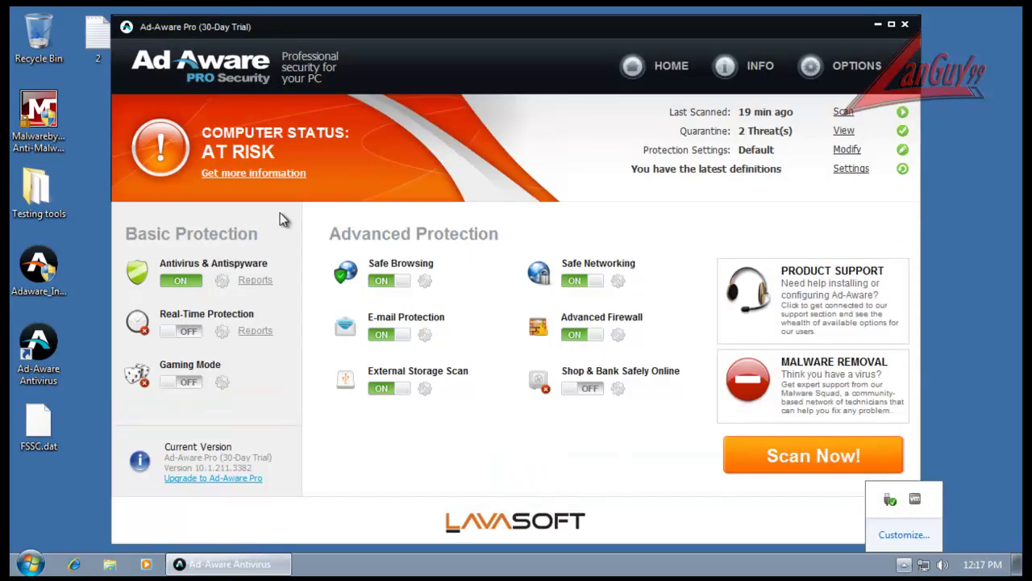
{"action": "left_click", "coordinate": [177, 331]}
{"action": "left_click_drag", "start_coordinate": [422, 37], "coordinate": [436, 26]}
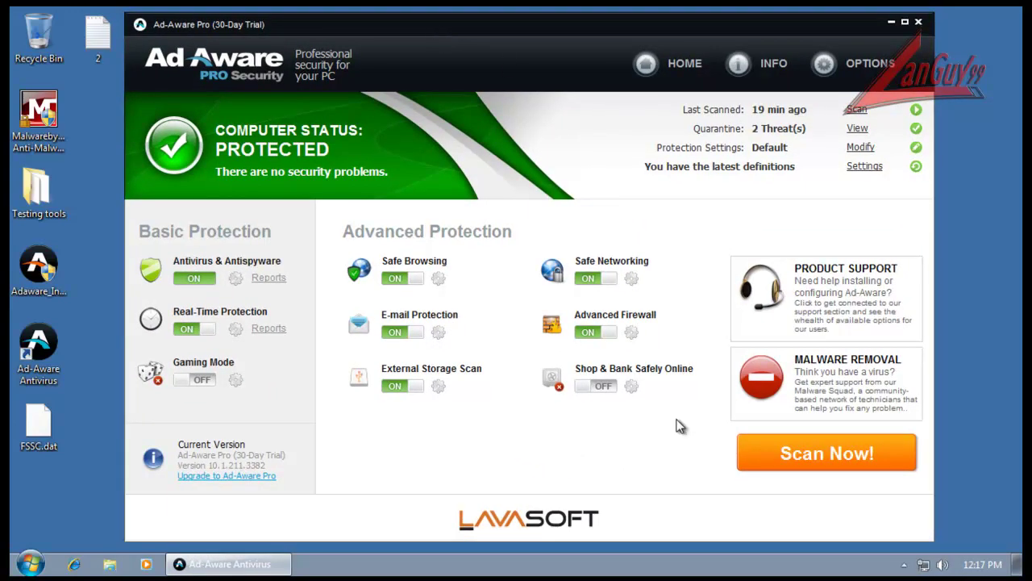
Try to enable Shop & Bank Safely Online through Ad-Aware's protection settings
{"action": "left_click", "coordinate": [583, 389]}
{"action": "left_click", "coordinate": [874, 152]}
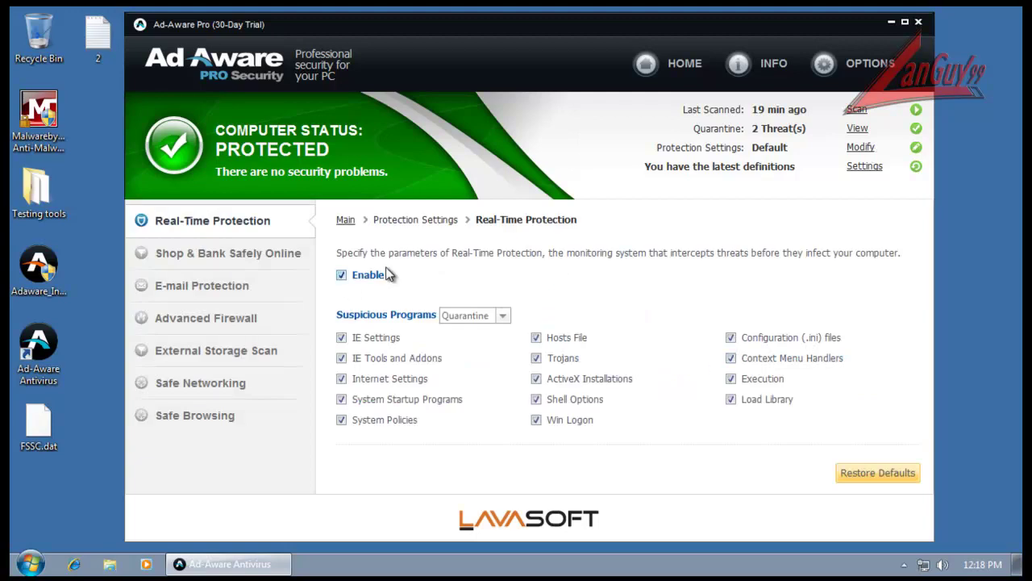
{"action": "left_click", "coordinate": [255, 254]}
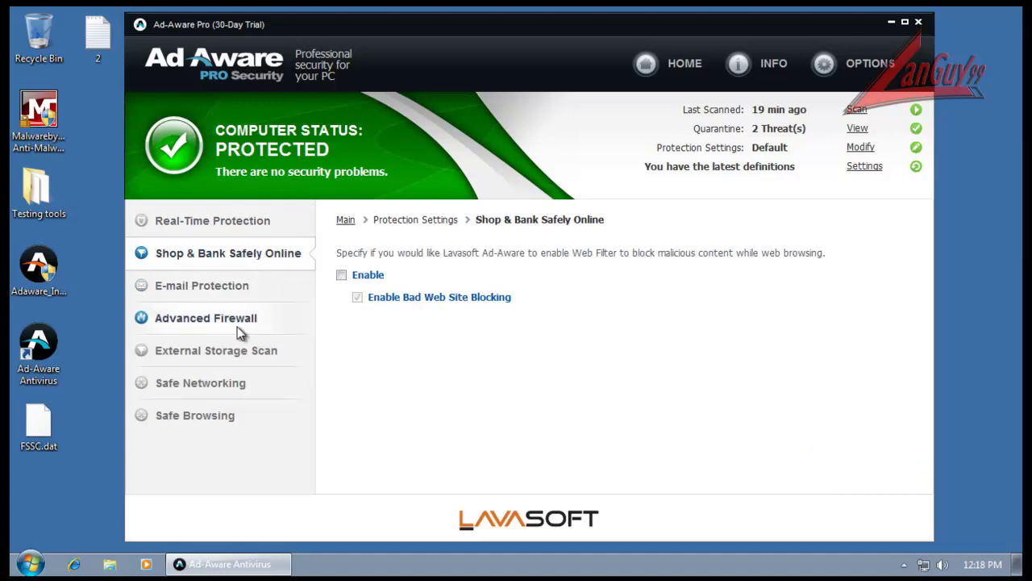
{"action": "left_click", "coordinate": [342, 275]}
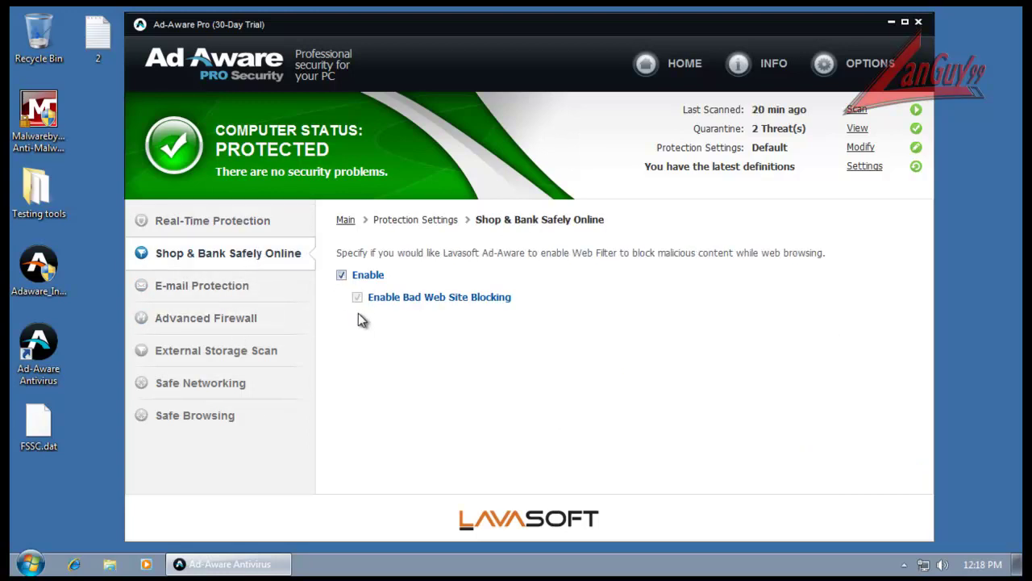
Review the protection settings for Shop & Bank, e-mail, firewall, external storage, Safe Networking, Safe Browsing and Real-Time Protection
{"action": "left_click", "coordinate": [213, 289]}
{"action": "left_click", "coordinate": [228, 258]}
{"action": "left_click", "coordinate": [225, 288]}
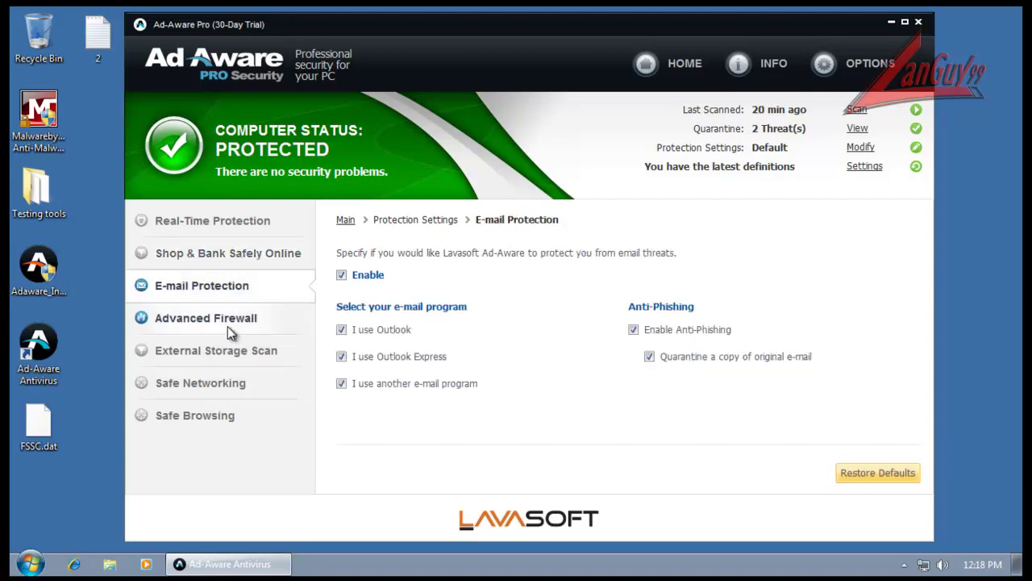
{"action": "left_click", "coordinate": [231, 322]}
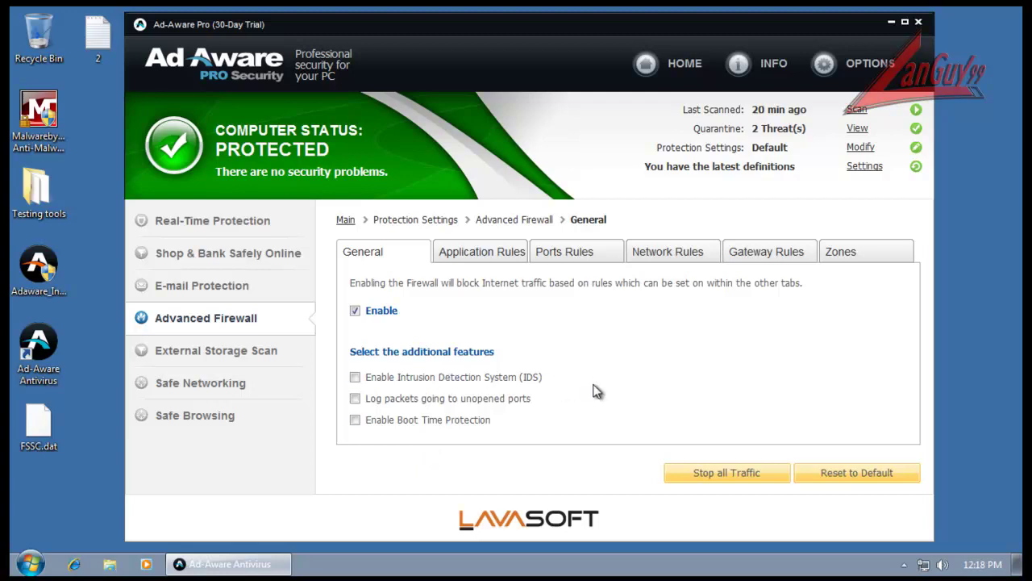
{"action": "left_click", "coordinate": [216, 358]}
{"action": "left_click", "coordinate": [215, 389]}
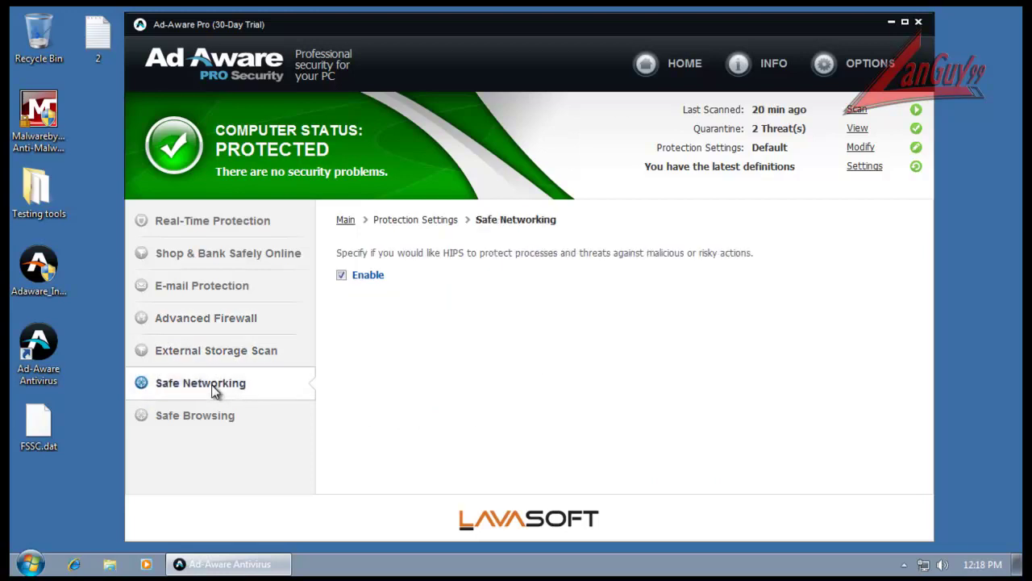
{"action": "left_click", "coordinate": [213, 417]}
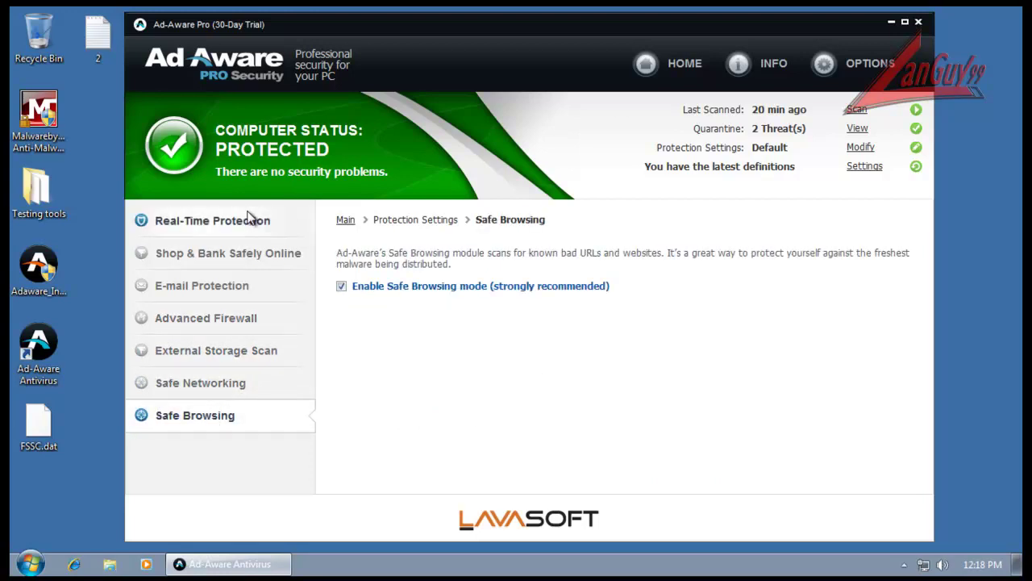
{"action": "left_click", "coordinate": [222, 221]}
{"action": "left_click", "coordinate": [270, 257]}
{"action": "left_click", "coordinate": [266, 228]}
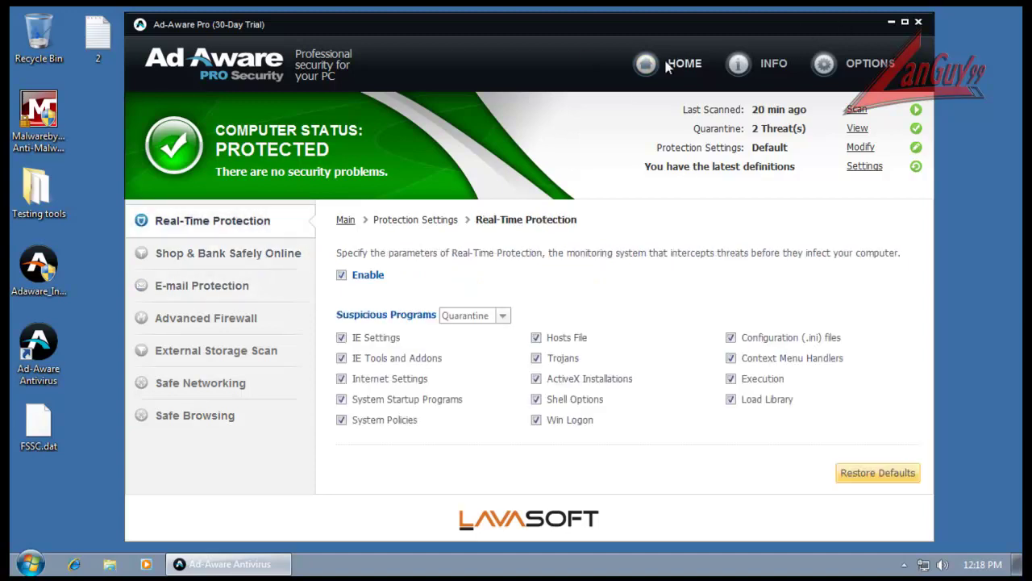
Return to the Ad-Aware overview, close the program window, and dismiss its notification
{"action": "left_click", "coordinate": [686, 64]}
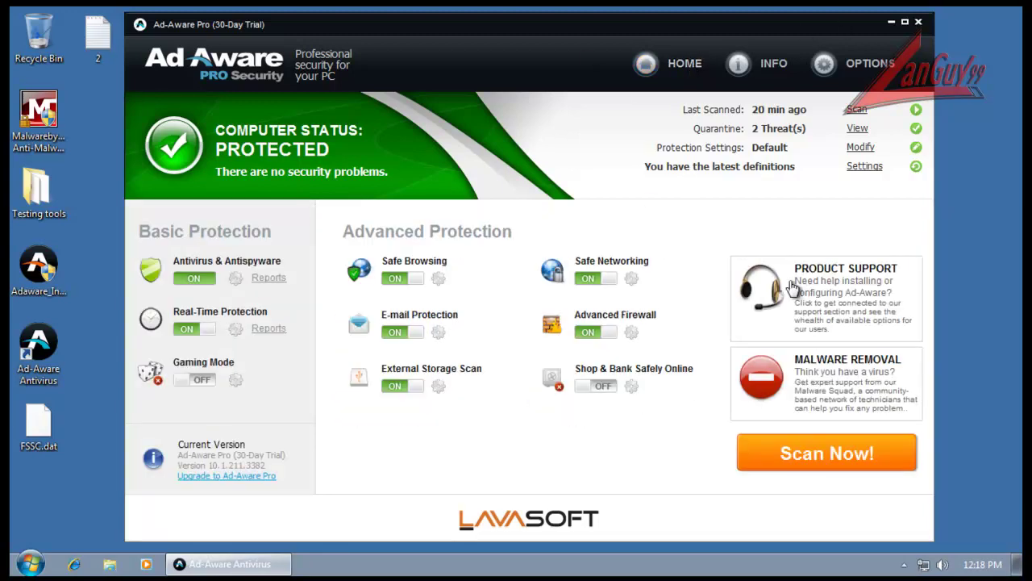
{"action": "left_click", "coordinate": [921, 25]}
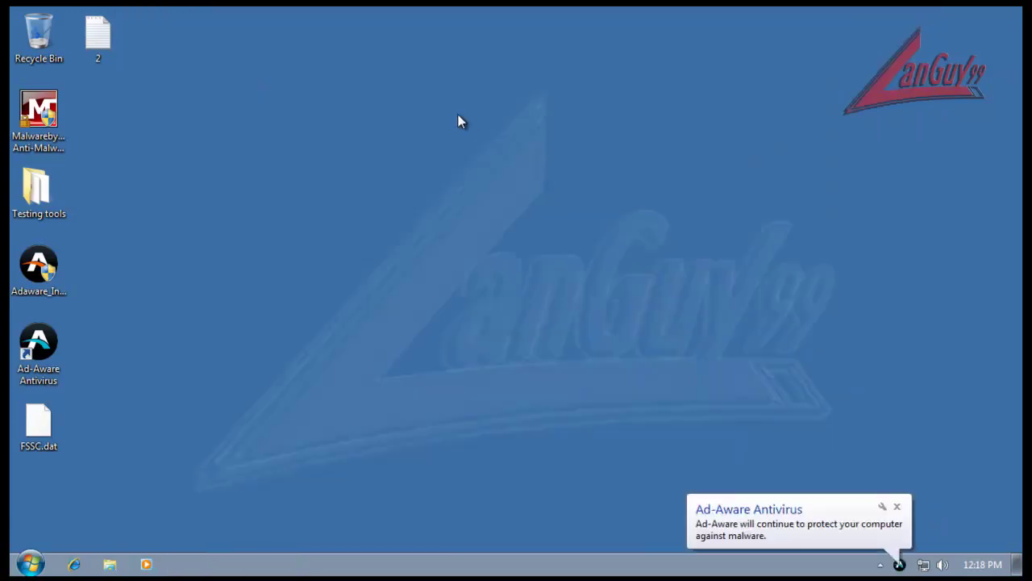
{"action": "left_click", "coordinate": [899, 507]}
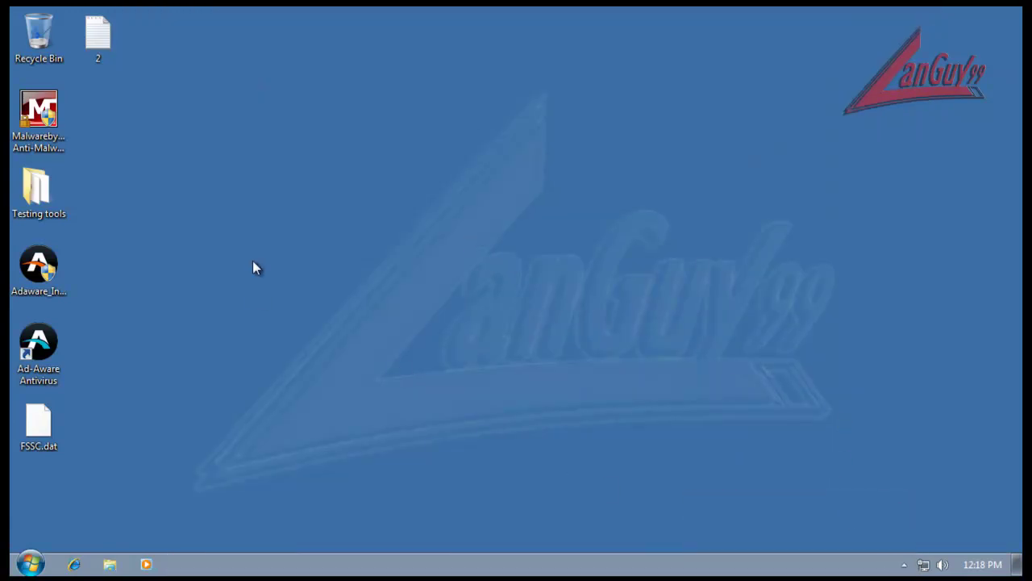